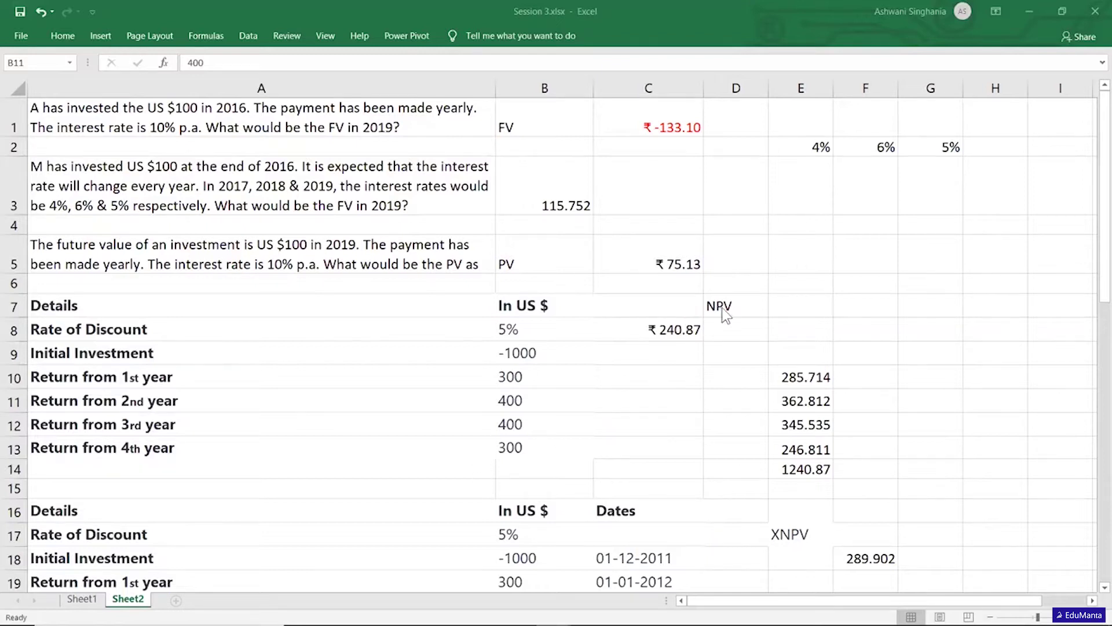
{"action": "left_click", "coordinate": [656, 329]}
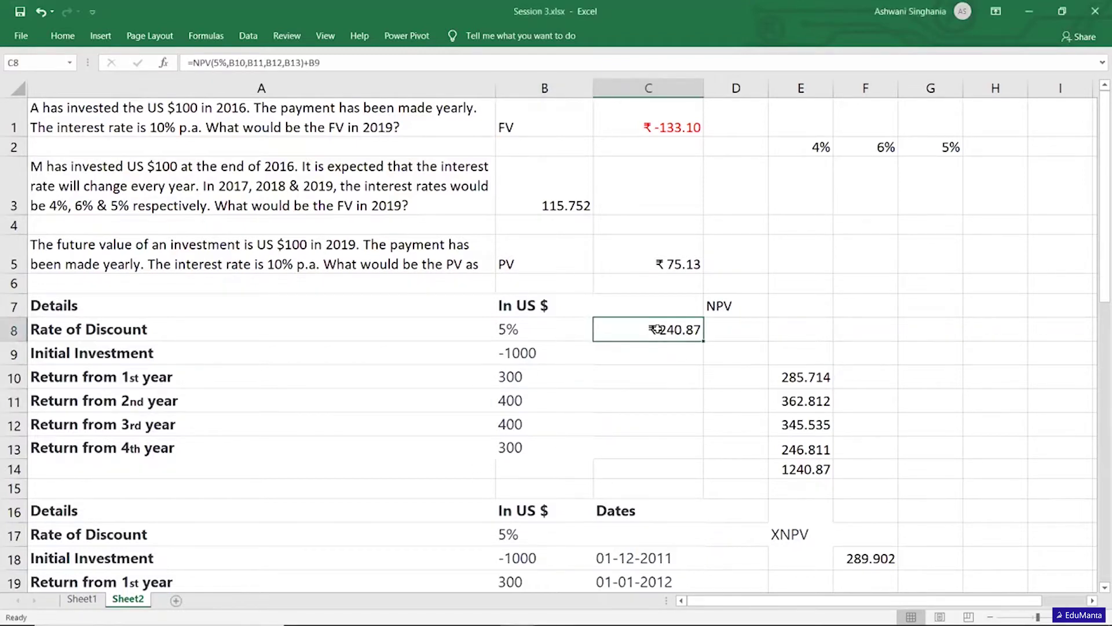
{"action": "type", "text": "=np"}
{"action": "key", "text": "Tab"}
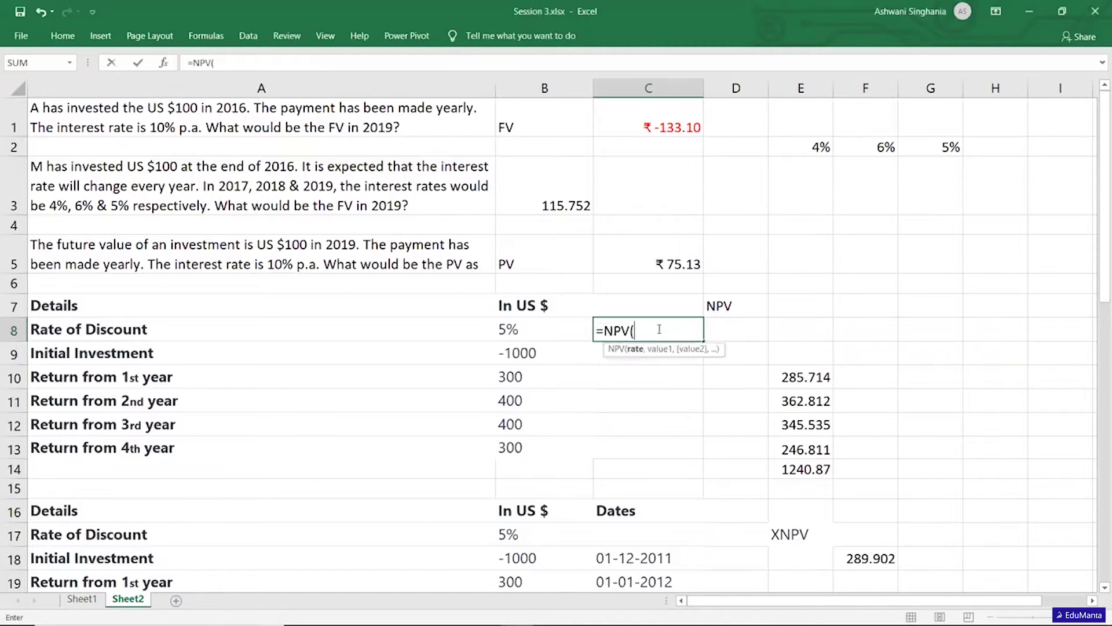
{"action": "left_click", "coordinate": [164, 64]}
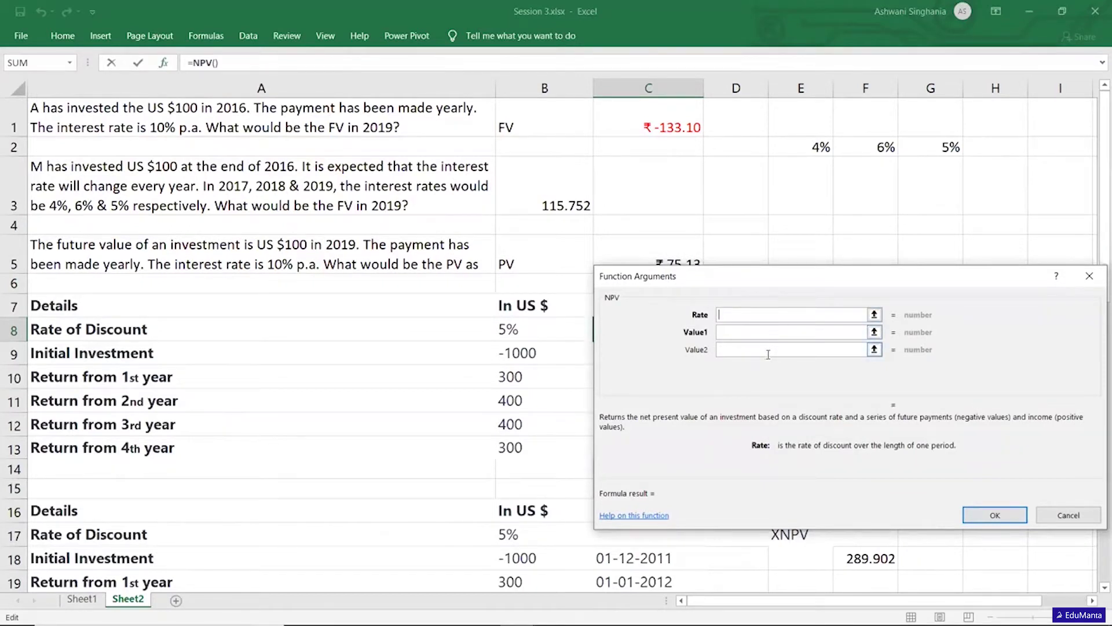
{"action": "left_click", "coordinate": [746, 331]}
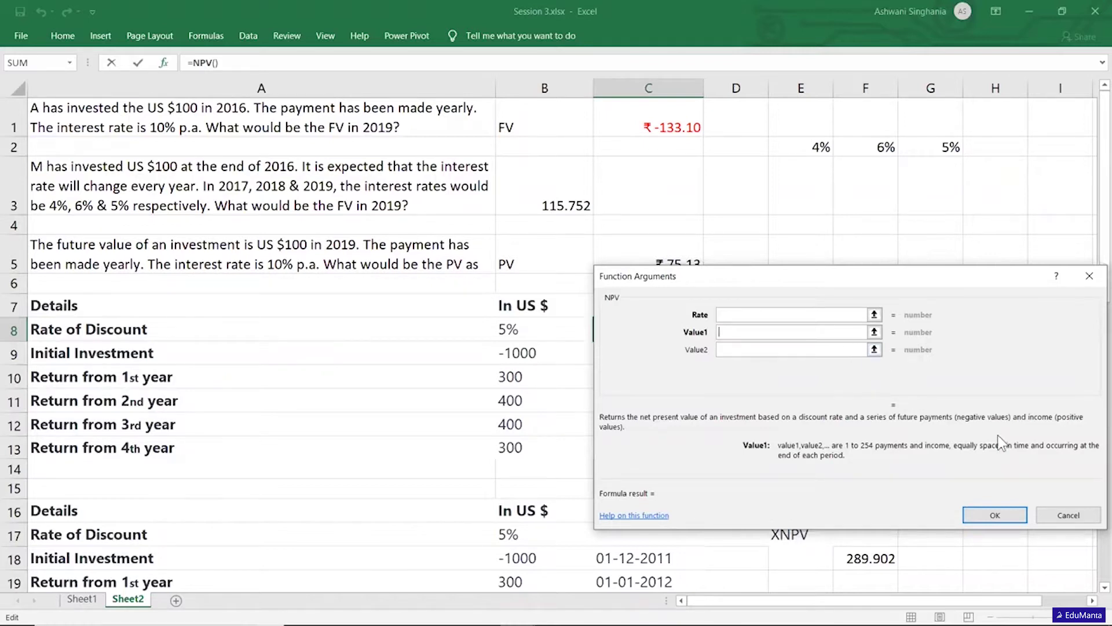
{"action": "left_click", "coordinate": [1060, 515]}
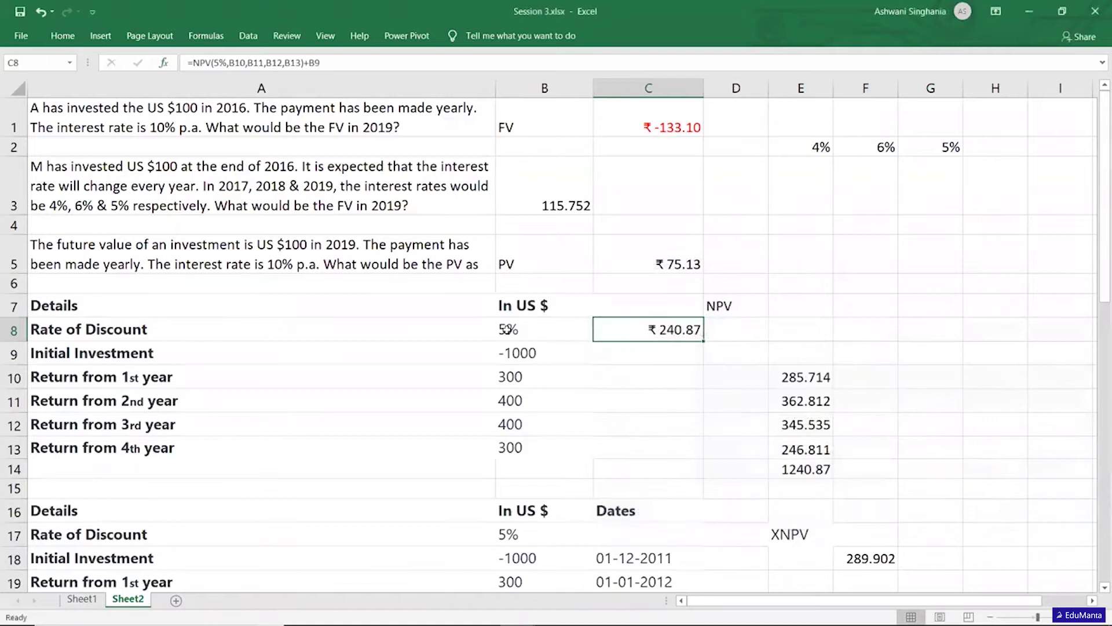
Step: Replace the formula in C8 with =NPV(B8,B10:B13)+B9 to calculate the investment's net present value
{"action": "left_click", "coordinate": [536, 351]}
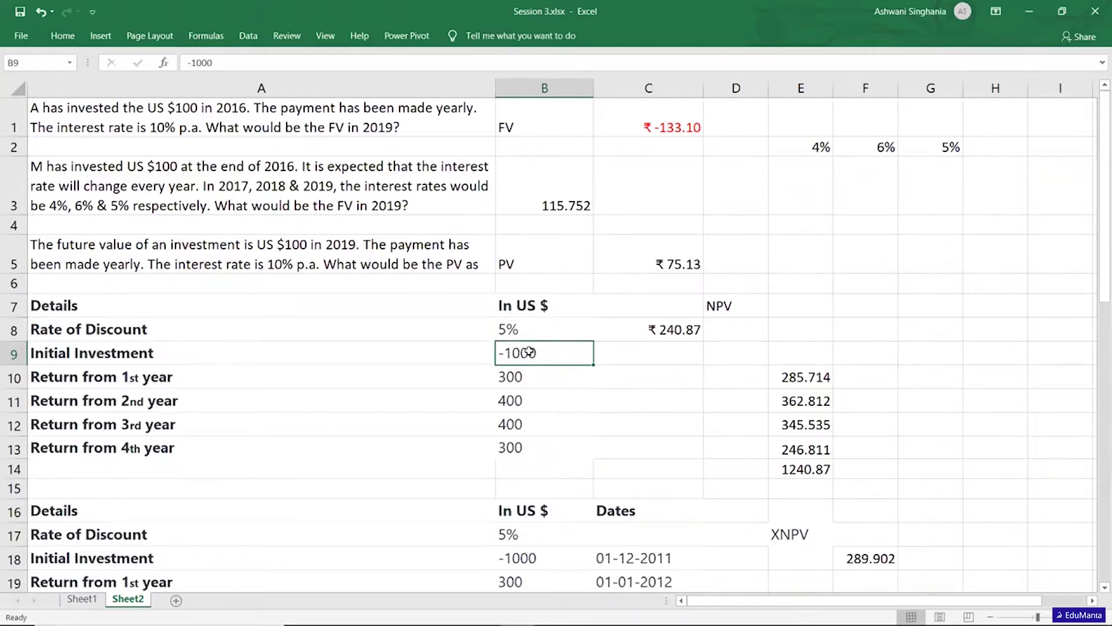
{"action": "left_click", "coordinate": [527, 383]}
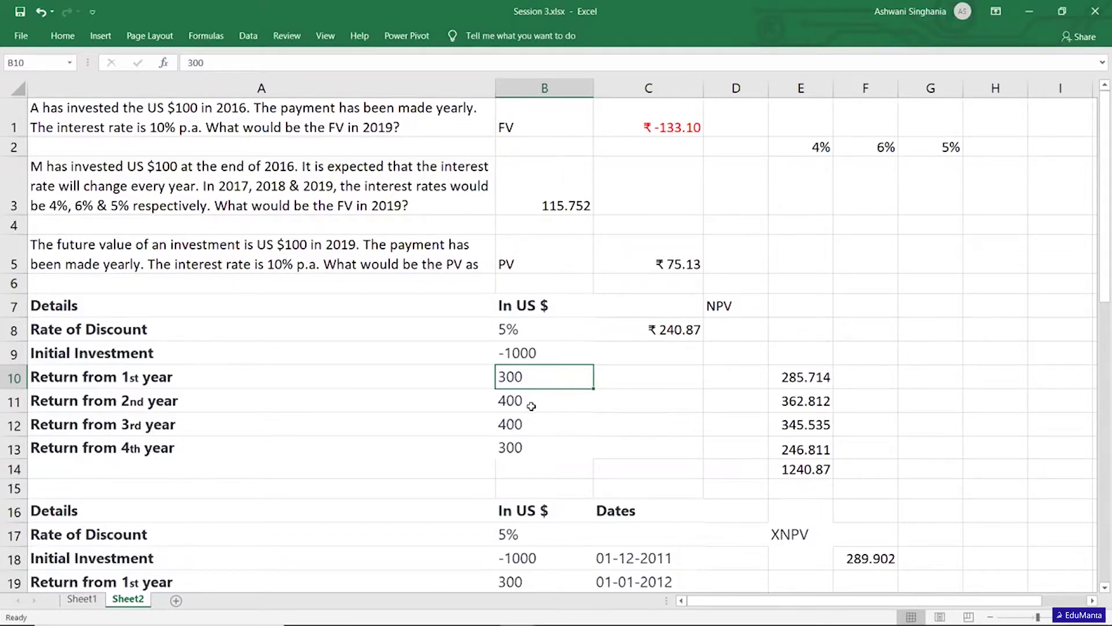
{"action": "left_click", "coordinate": [686, 328]}
{"action": "type", "text": "=np"}
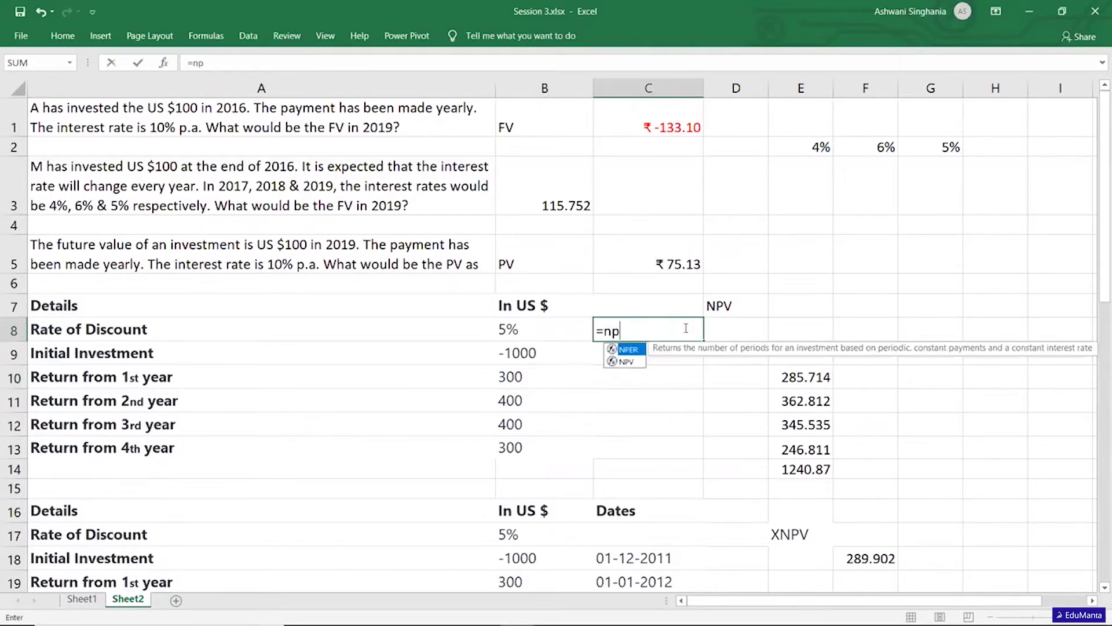
{"action": "type", "text": "v"}
{"action": "key", "text": "Tab"}
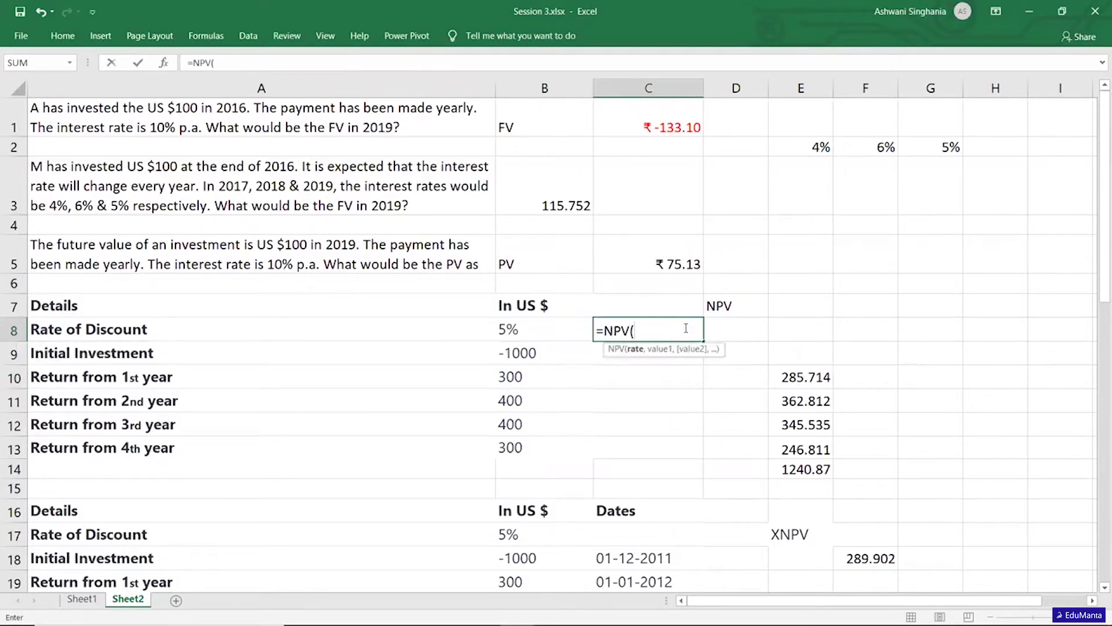
{"action": "left_click", "coordinate": [536, 330]}
{"action": "type", "text": ","}
{"action": "left_click_drag", "start_coordinate": [533, 378], "coordinate": [533, 448]}
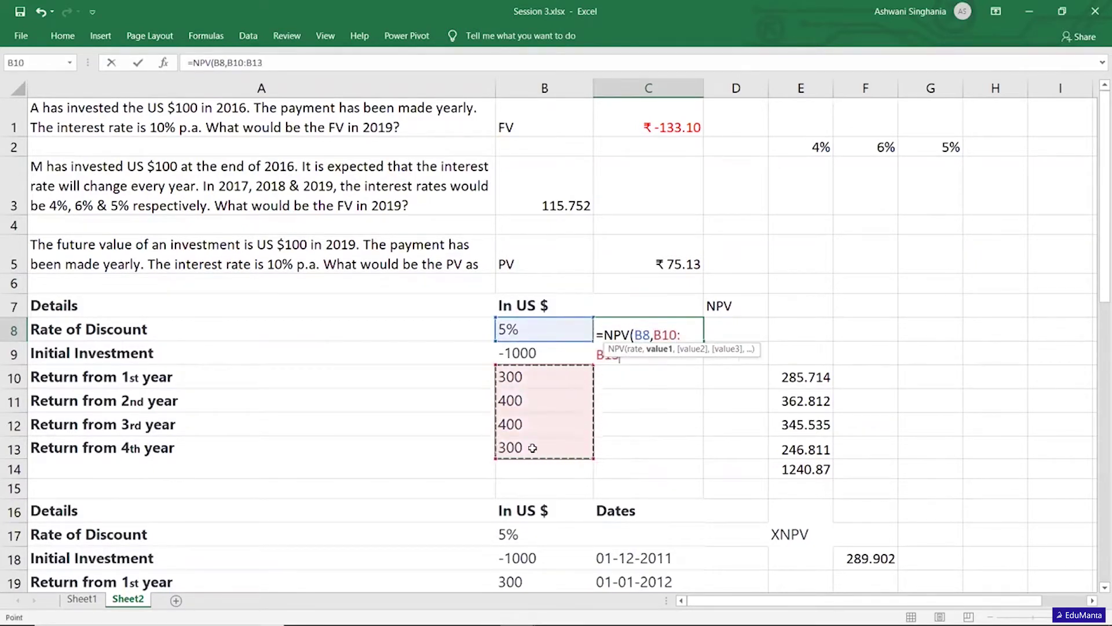
{"action": "type", "text": ")+"}
{"action": "left_click", "coordinate": [537, 354]}
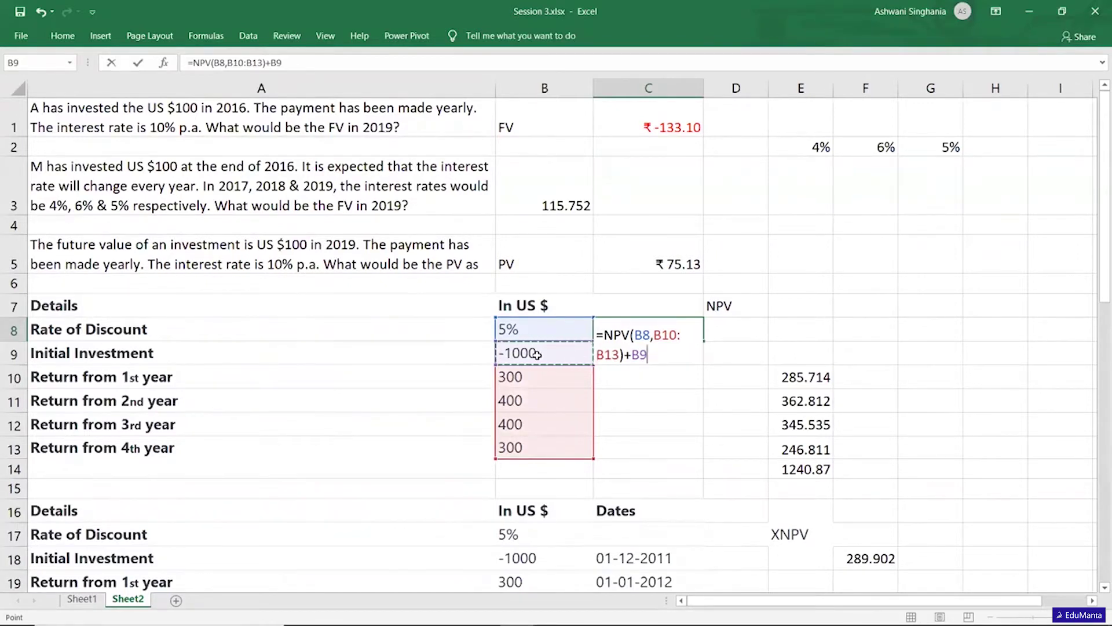
{"action": "key", "text": "Return"}
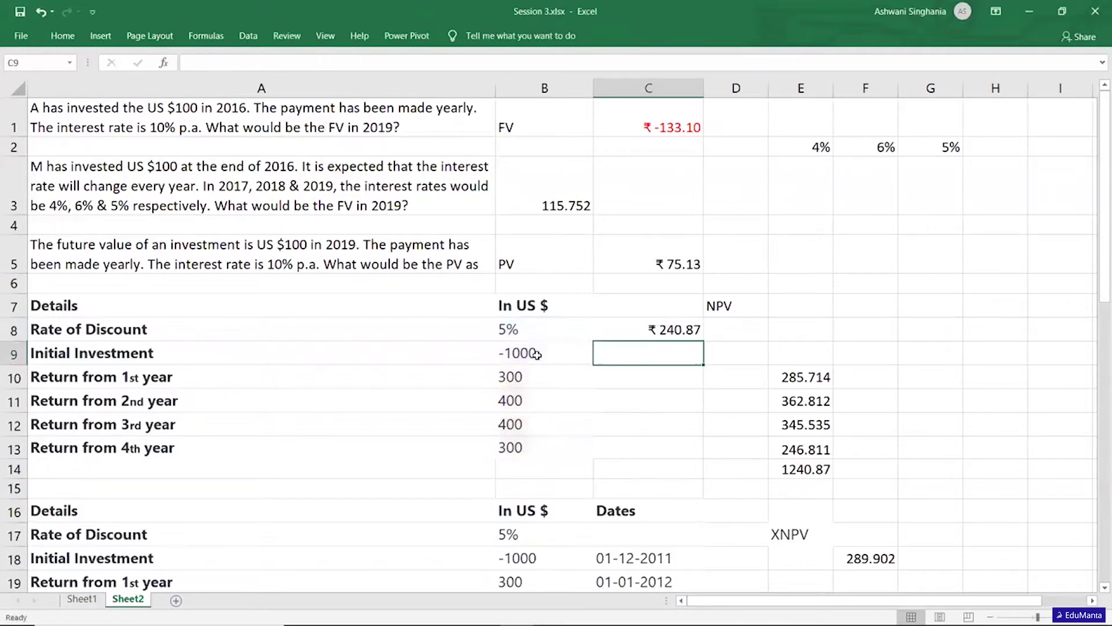
{"action": "left_click", "coordinate": [642, 323]}
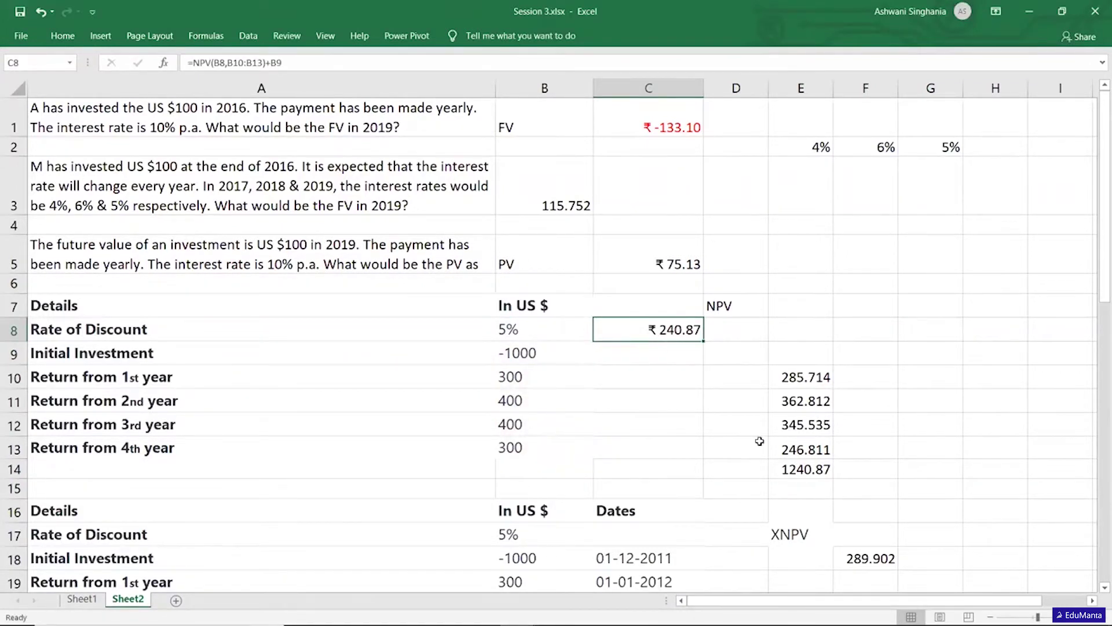
Step: Cross-check the NPV by entering =E14+B9 in F14 and comparing it with the NPV formula cell C8
{"action": "left_click", "coordinate": [807, 470]}
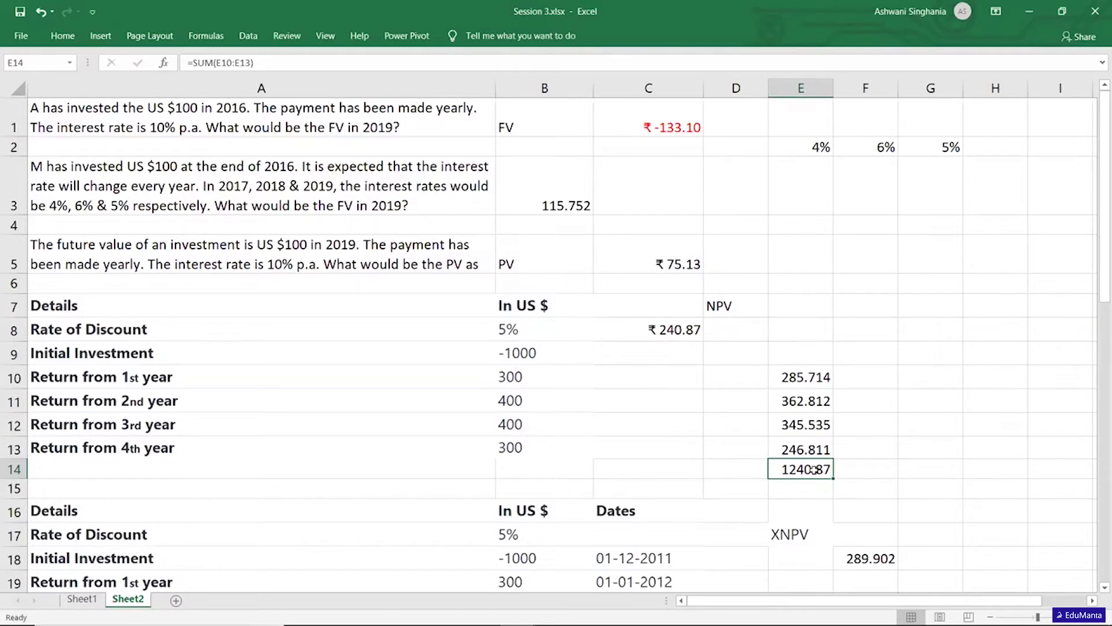
{"action": "left_click", "coordinate": [865, 471]}
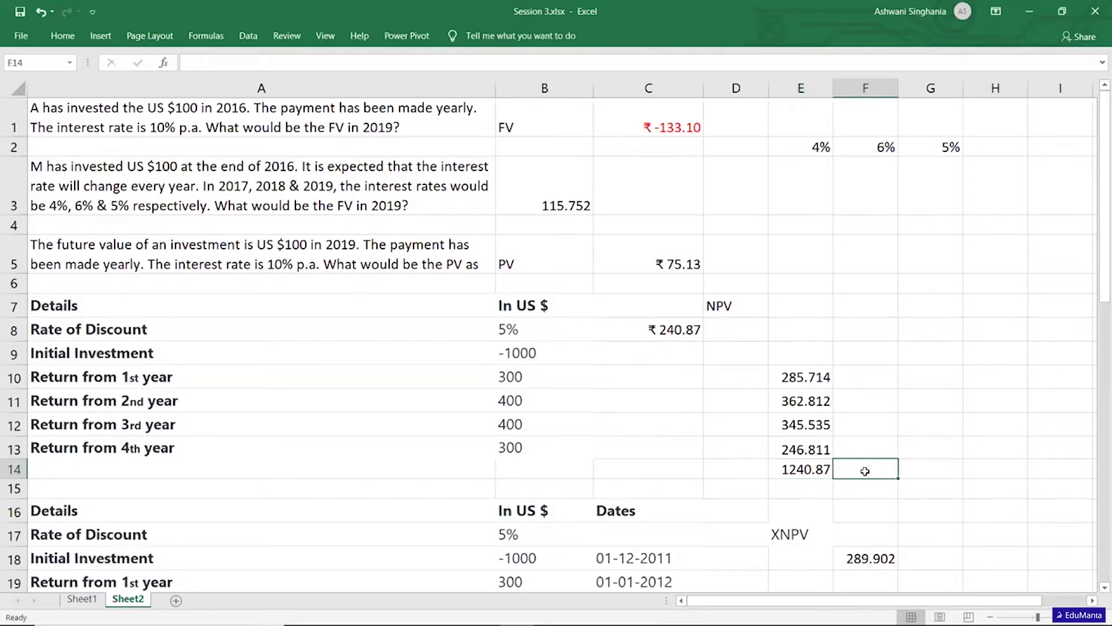
{"action": "type", "text": "="}
{"action": "left_click", "coordinate": [804, 466]}
{"action": "type", "text": "+"}
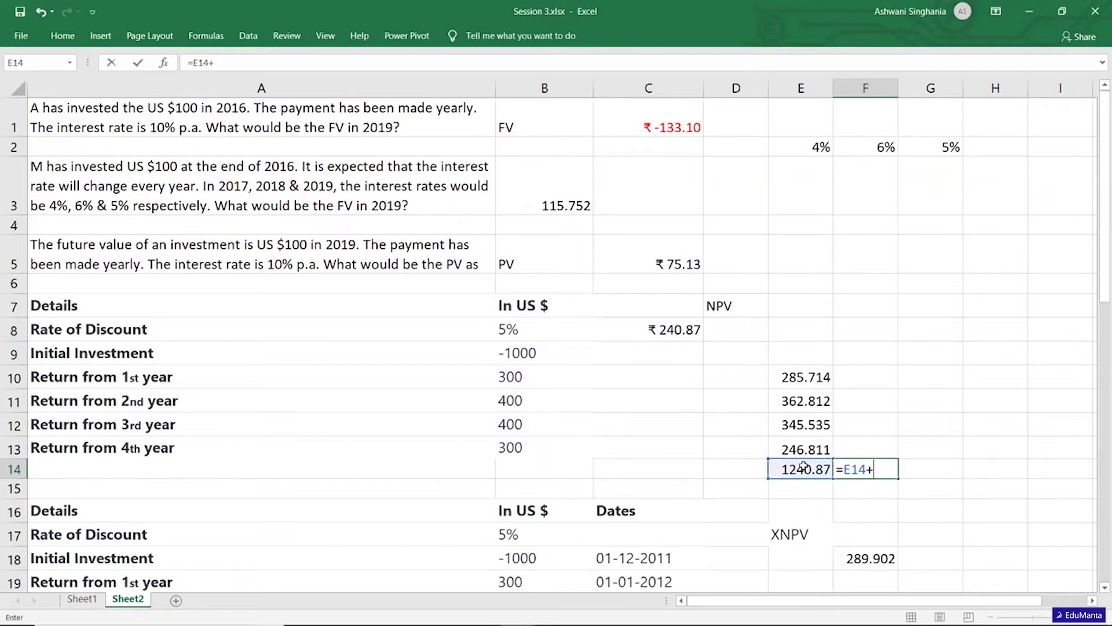
{"action": "left_click", "coordinate": [532, 353]}
{"action": "key", "text": "Return"}
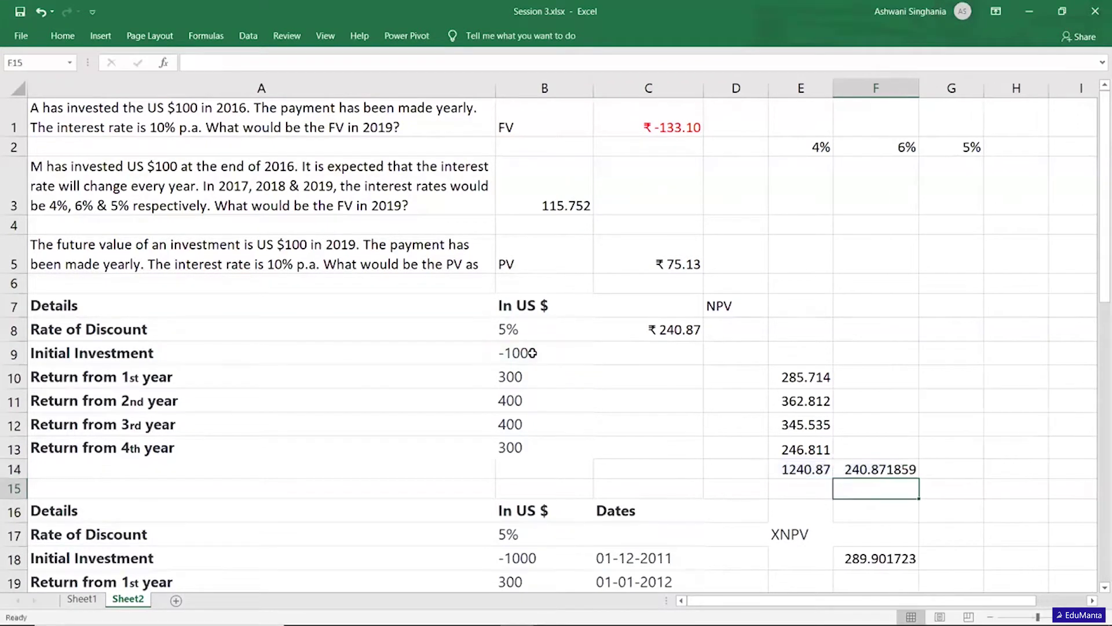
{"action": "left_click", "coordinate": [866, 472]}
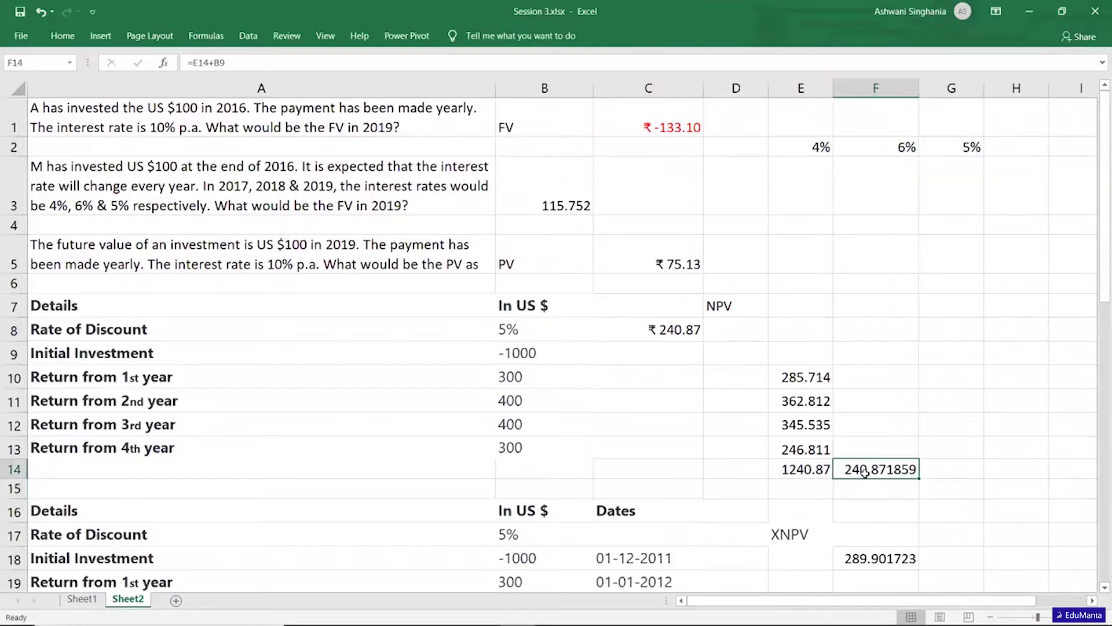
{"action": "left_click", "coordinate": [674, 329]}
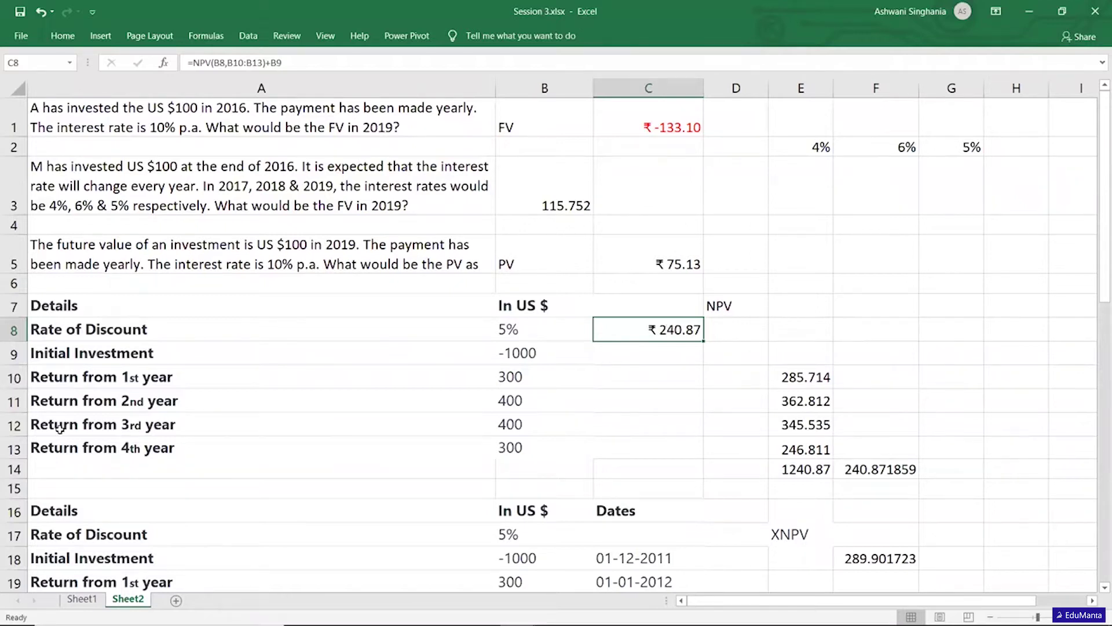
Step: Switch to Sheet1 and inspect the ranges and criteria of the SUMIF formula in F4
{"action": "left_click", "coordinate": [91, 598]}
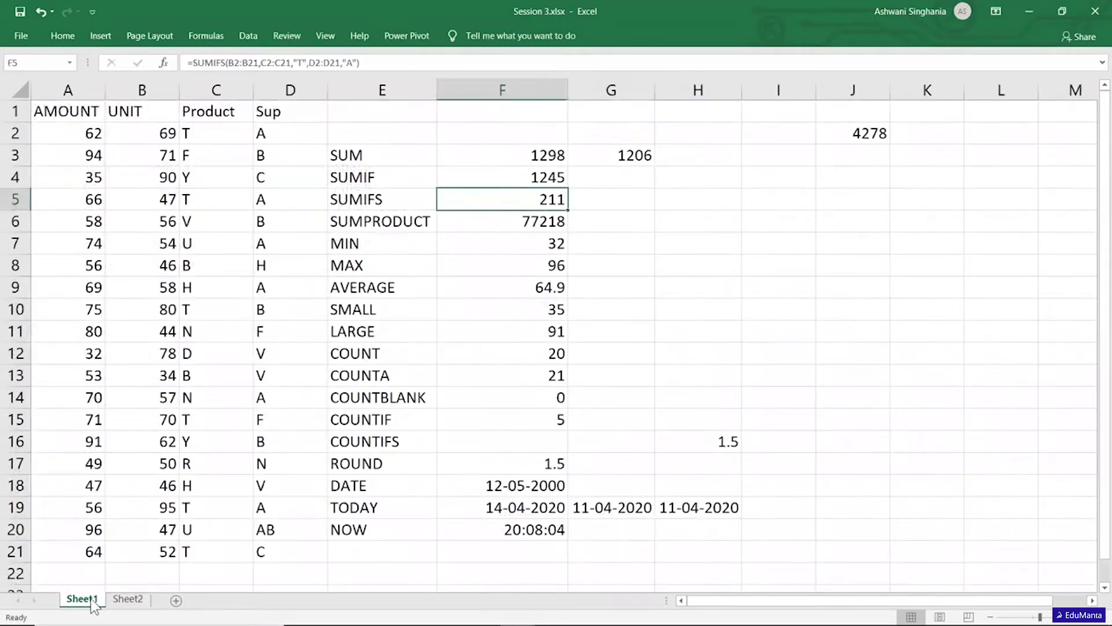
{"action": "left_click", "coordinate": [526, 177]}
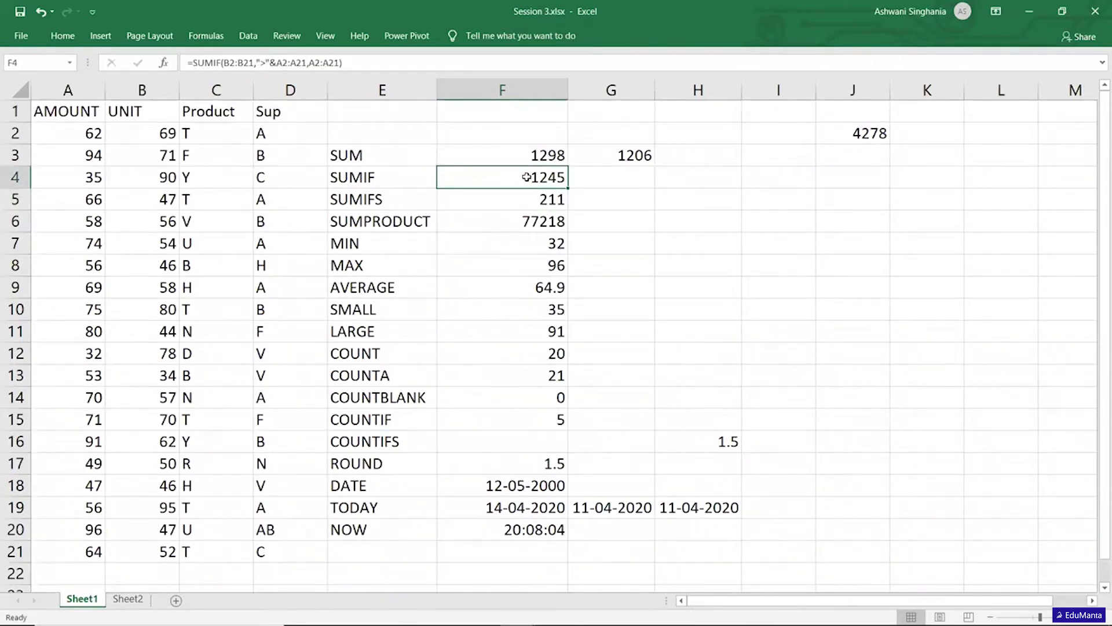
{"action": "double_click", "coordinate": [490, 182]}
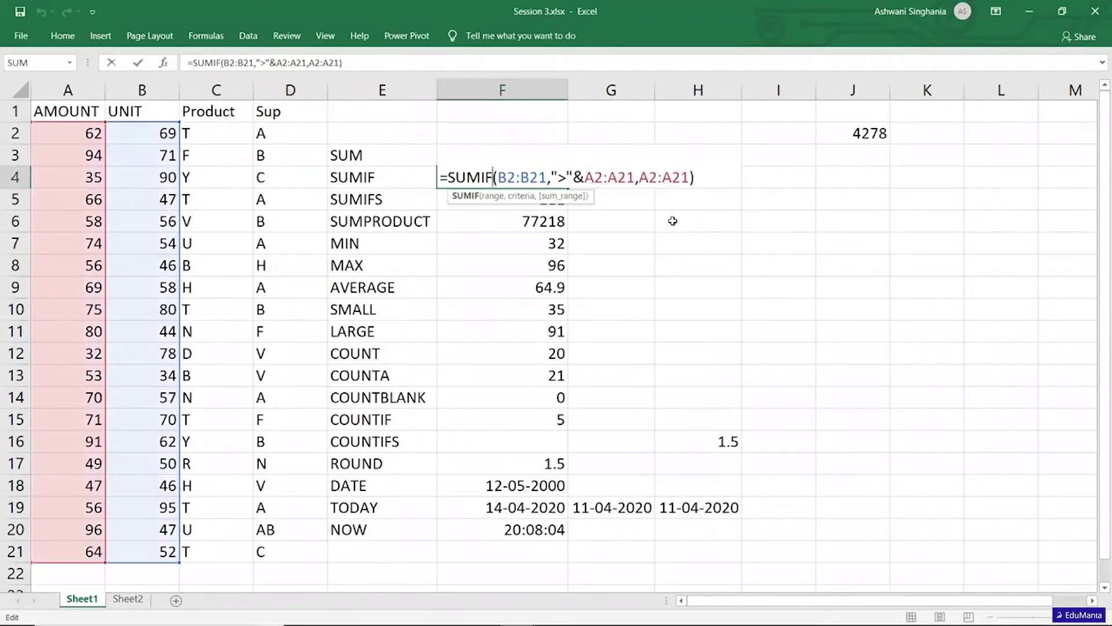
{"action": "left_click", "coordinate": [697, 282]}
Step: Enter =SUMIF(B2:B21,">"&A2:A21,A2:A21) in G4 to sum the amounts where the unit exceeds the amount
{"action": "left_click", "coordinate": [607, 178]}
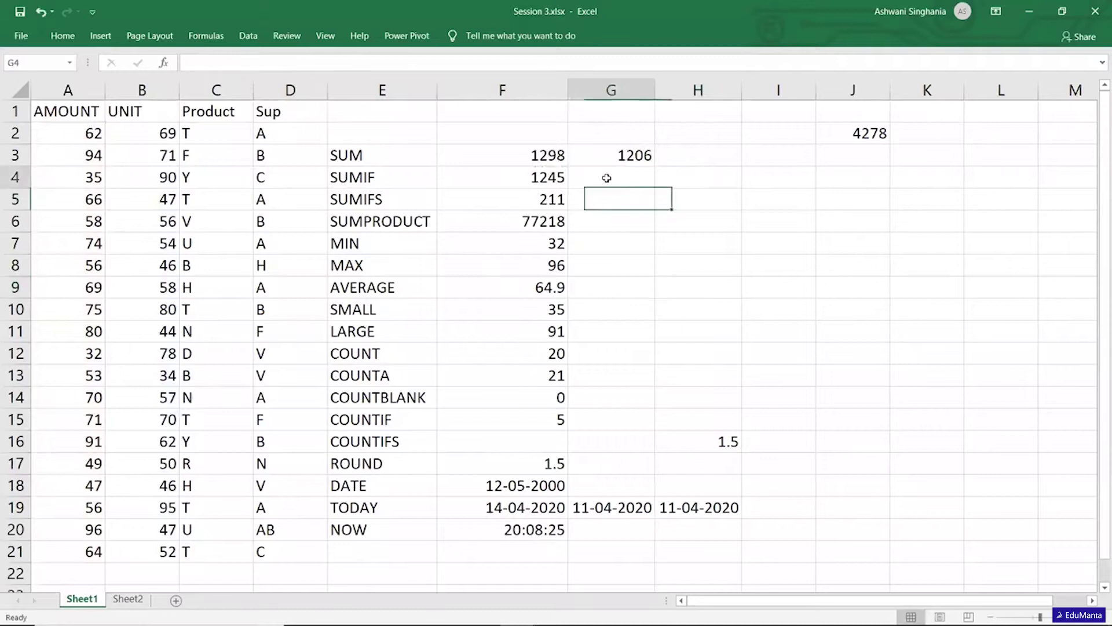
{"action": "type", "text": "="}
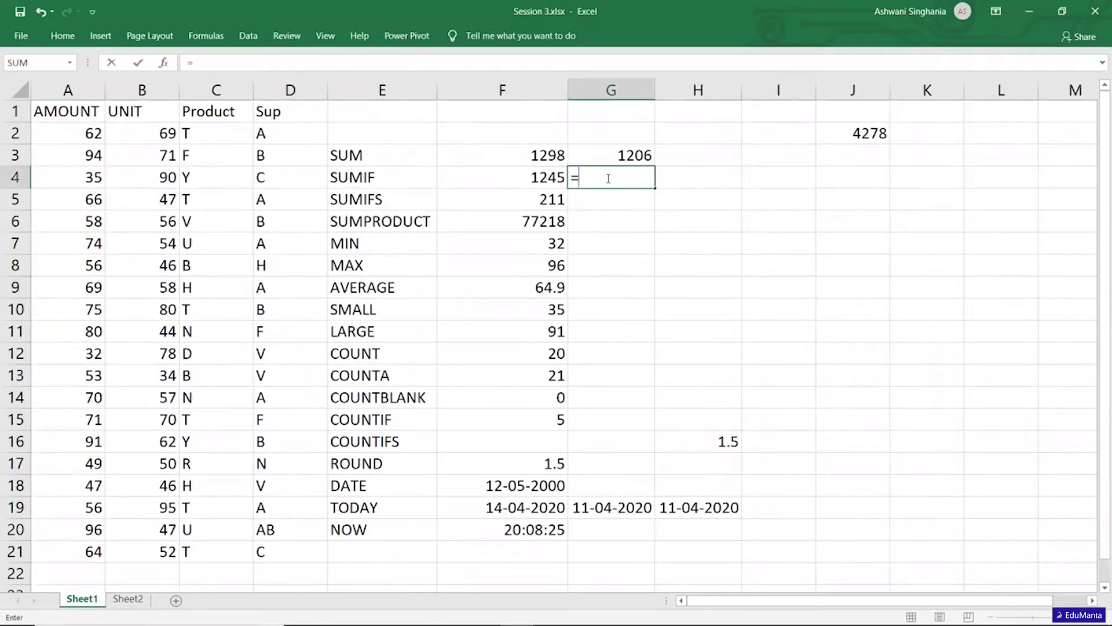
{"action": "type", "text": "sum"}
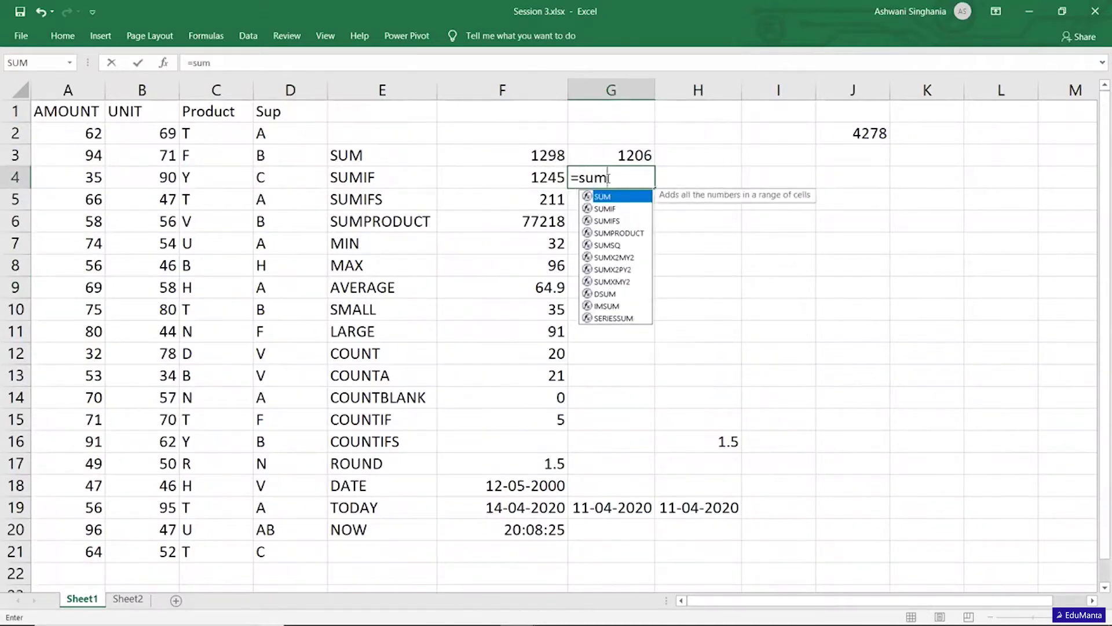
{"action": "type", "text": "if"}
{"action": "key", "text": "Tab"}
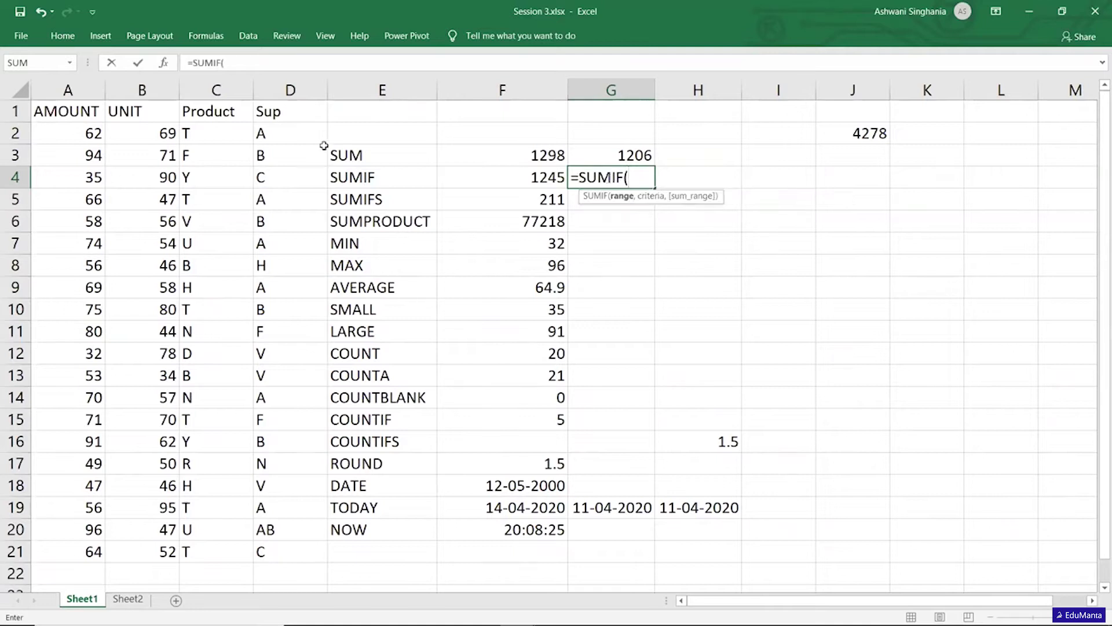
{"action": "left_click_drag", "start_coordinate": [153, 135], "coordinate": [174, 552]}
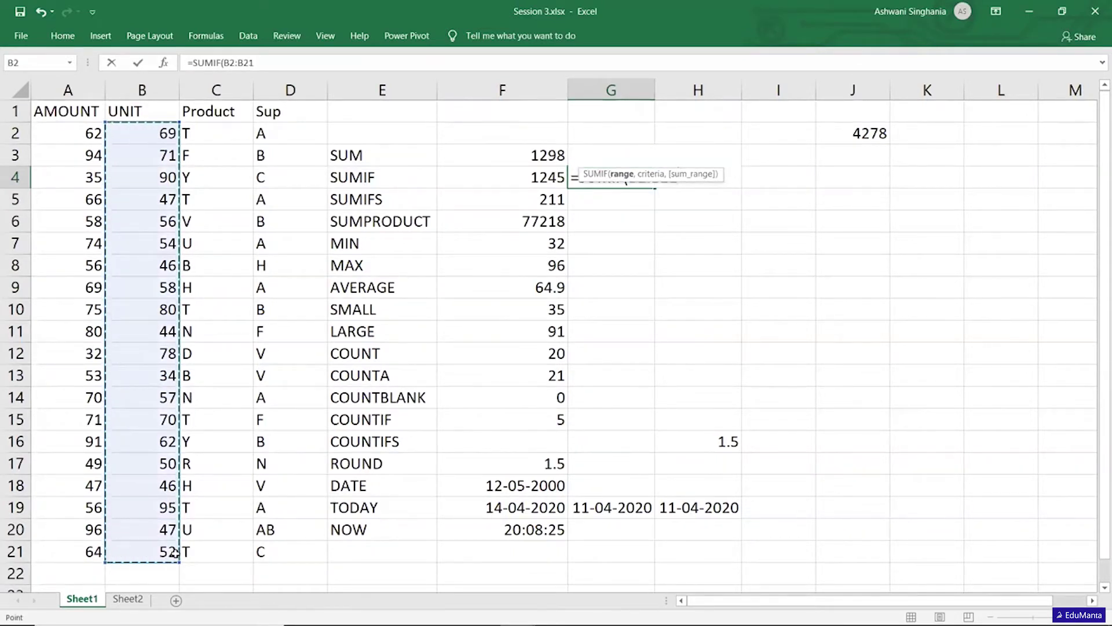
{"action": "type", "text": ",\">\""}
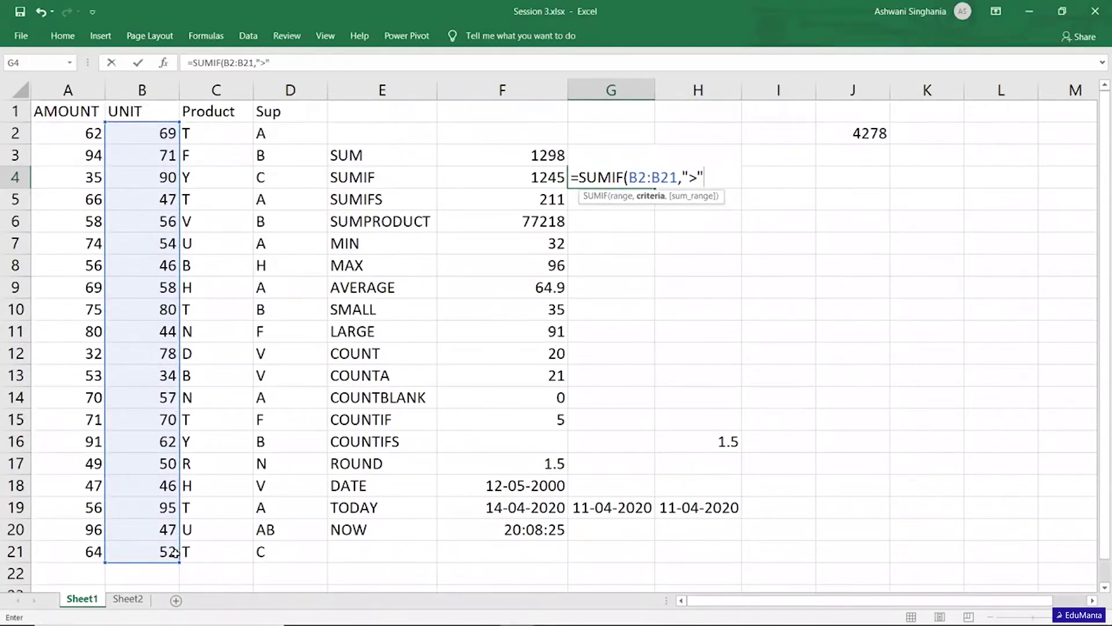
{"action": "type", "text": "&"}
{"action": "left_click_drag", "start_coordinate": [93, 143], "coordinate": [56, 555]}
{"action": "type", "text": ","}
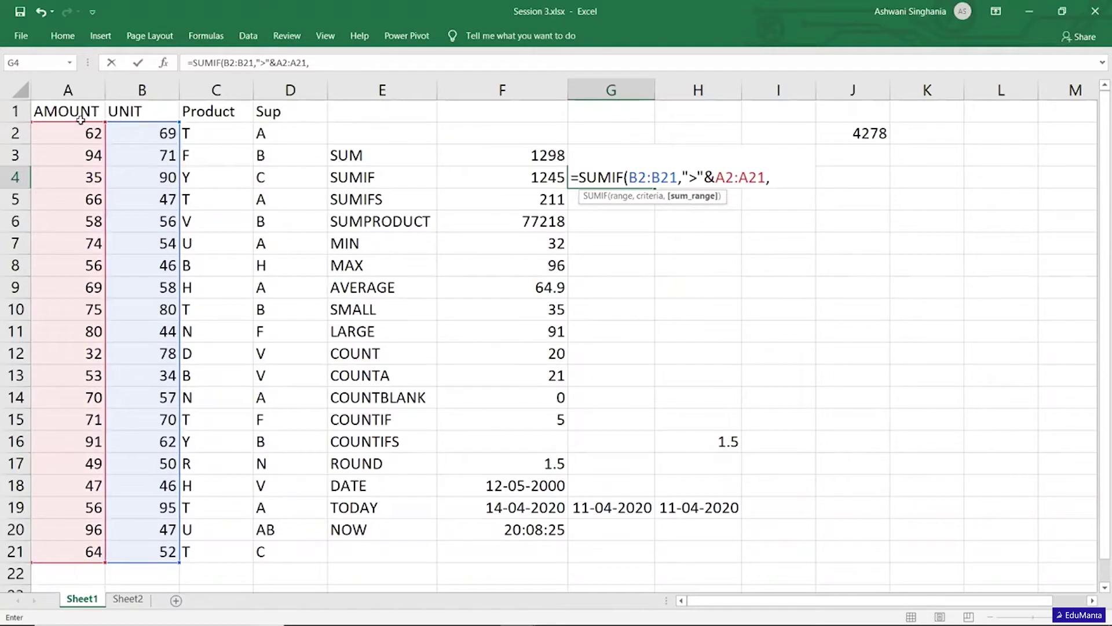
{"action": "left_click_drag", "start_coordinate": [40, 134], "coordinate": [58, 556]}
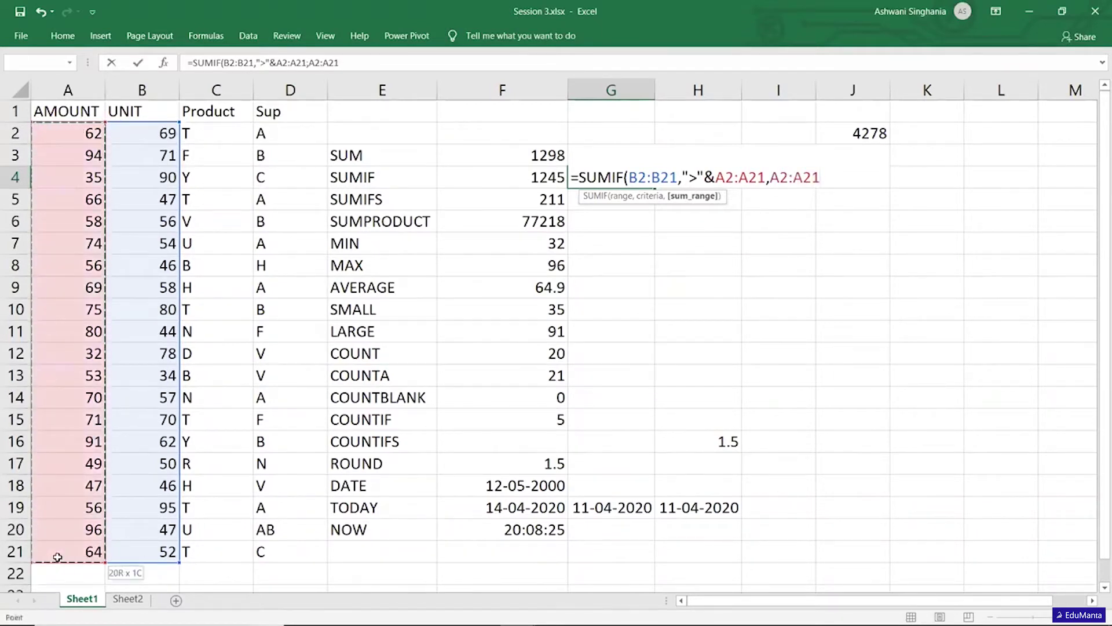
{"action": "key", "text": "Return"}
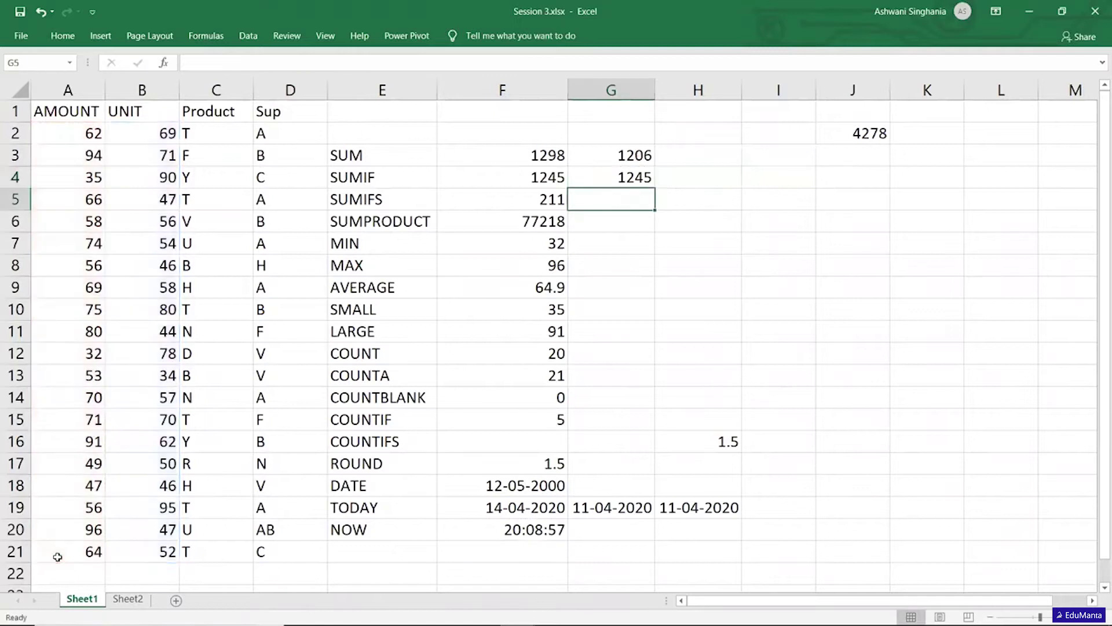
Step: Review the arguments of the new SUMIF formula in G4 against the existing one in F4
{"action": "key", "text": "Up"}
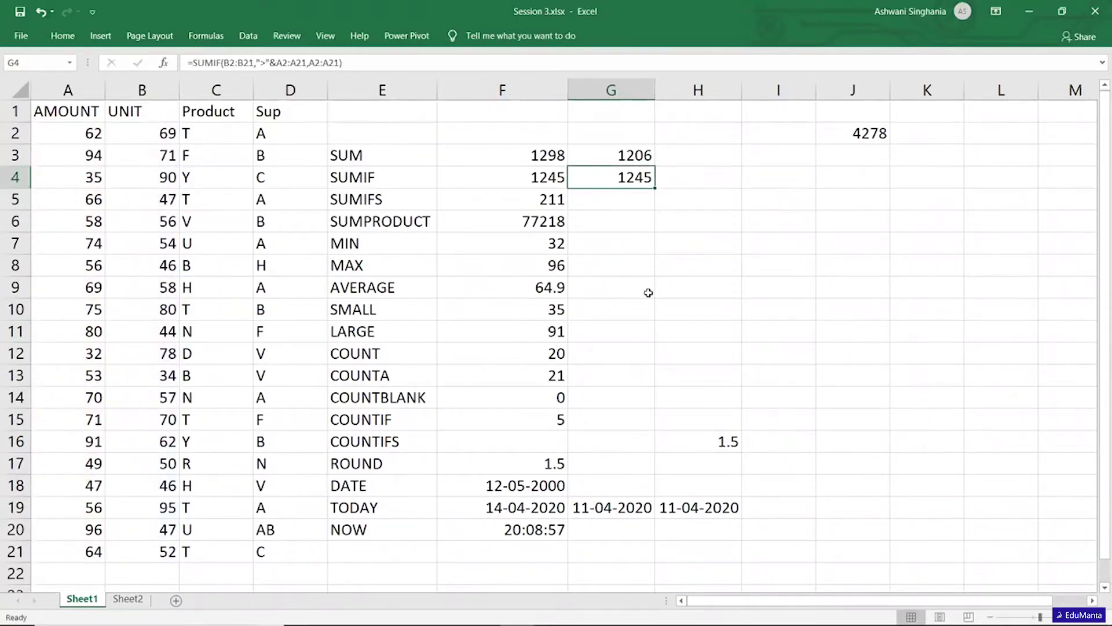
{"action": "double_click", "coordinate": [624, 179]}
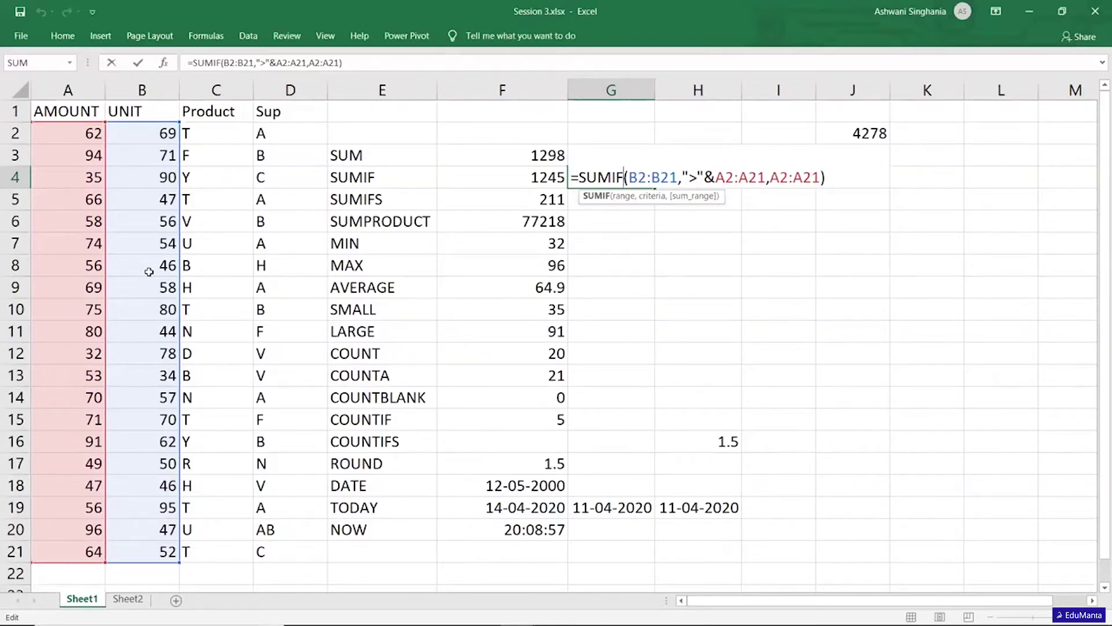
{"action": "key", "text": "Return"}
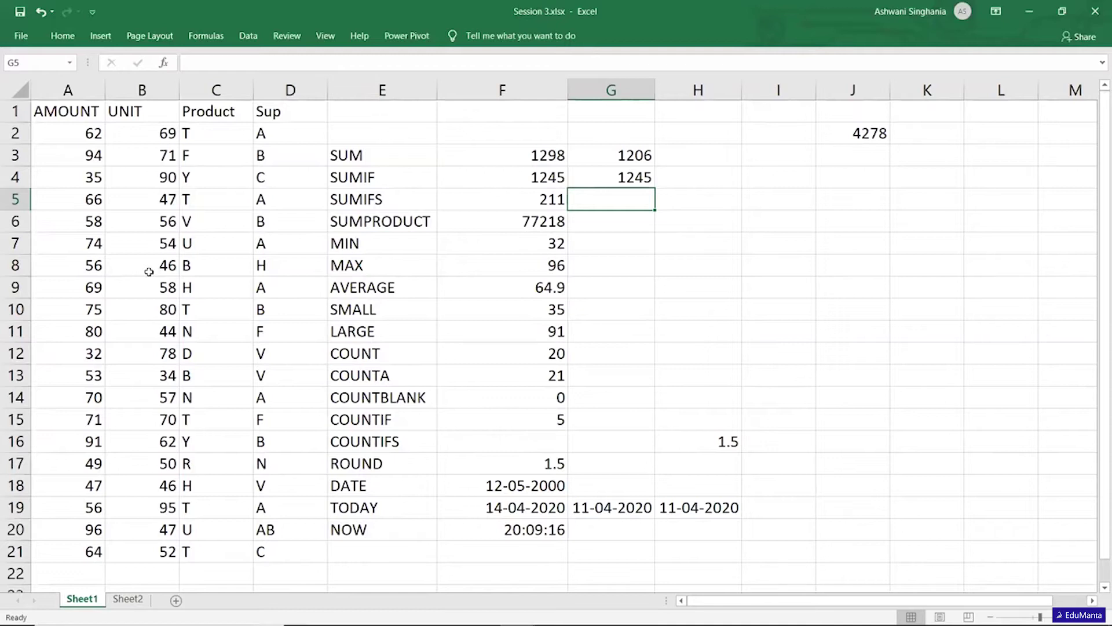
{"action": "left_click", "coordinate": [541, 181]}
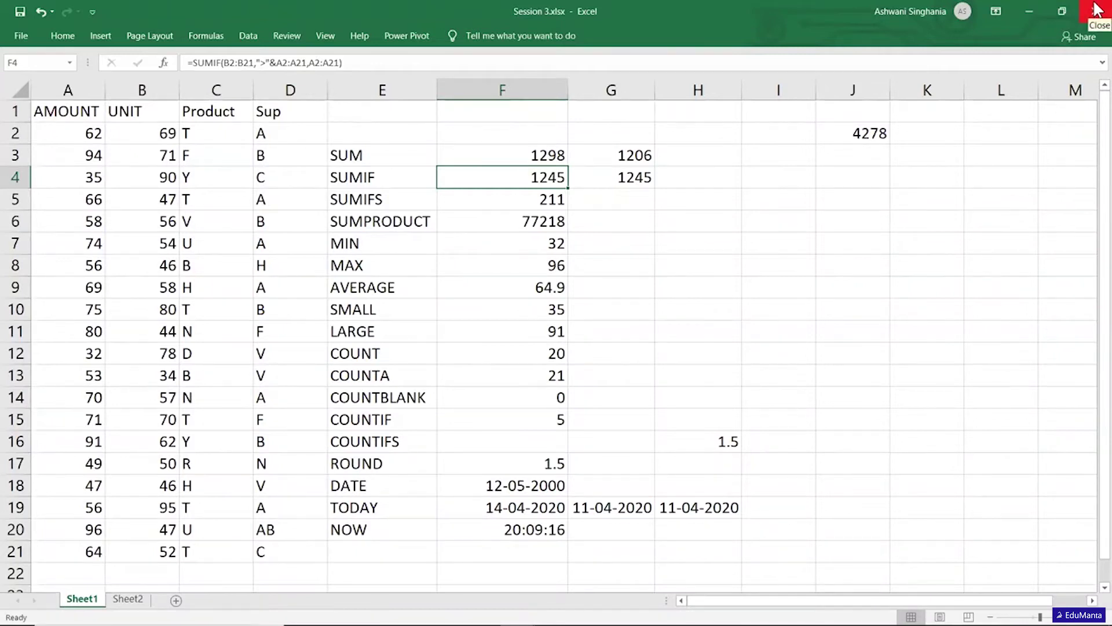
Step: Close the Session 3 workbook and switch to the travel insurance - Copy (2).csv workbook
{"action": "left_click", "coordinate": [1097, 10]}
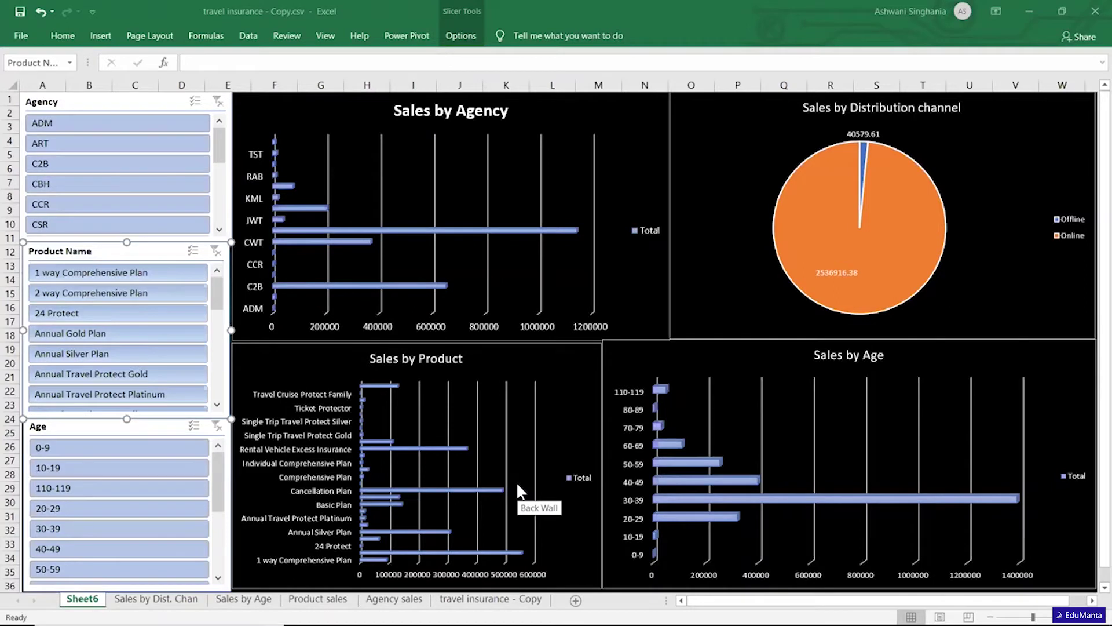
{"action": "key", "text": "alt+Tab"}
{"action": "key", "text": "alt+Tab"}
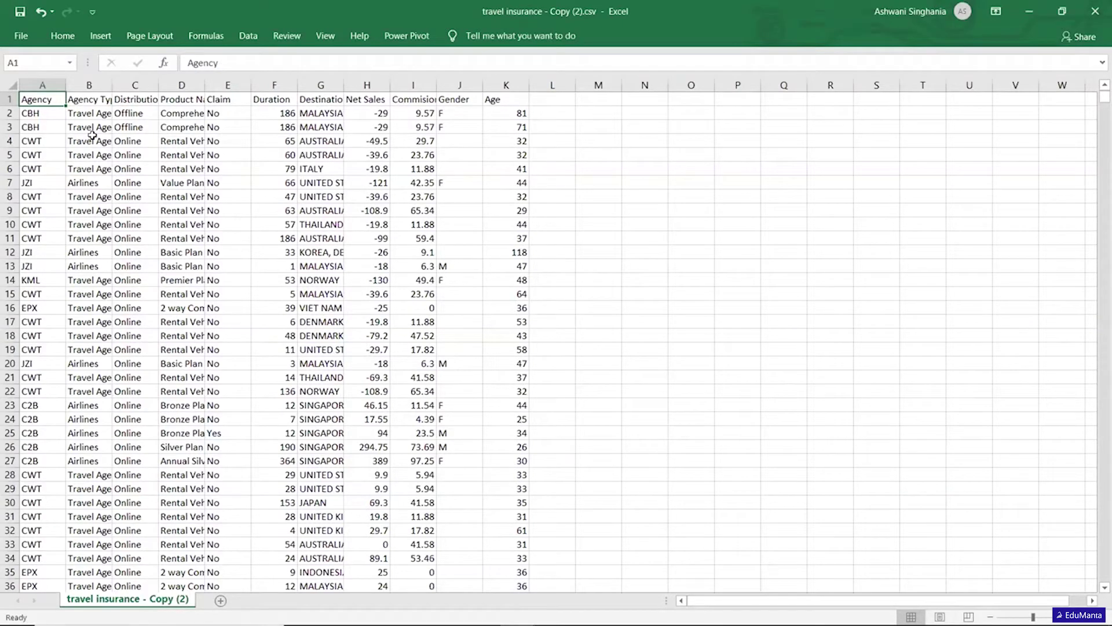
Step: Autofit the widths of columns A to K so that all headers and entries fit
{"action": "left_click_drag", "start_coordinate": [50, 81], "coordinate": [524, 84]}
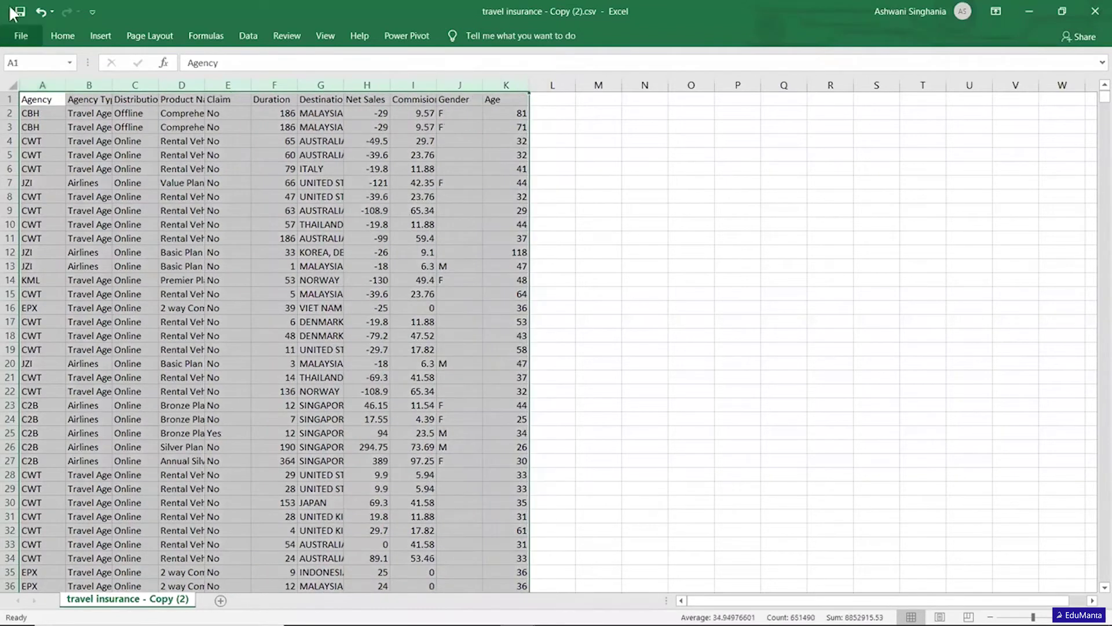
{"action": "key", "text": "alt+h"}
{"action": "key", "text": "o"}
{"action": "key", "text": "i"}
{"action": "left_click", "coordinate": [450, 184]}
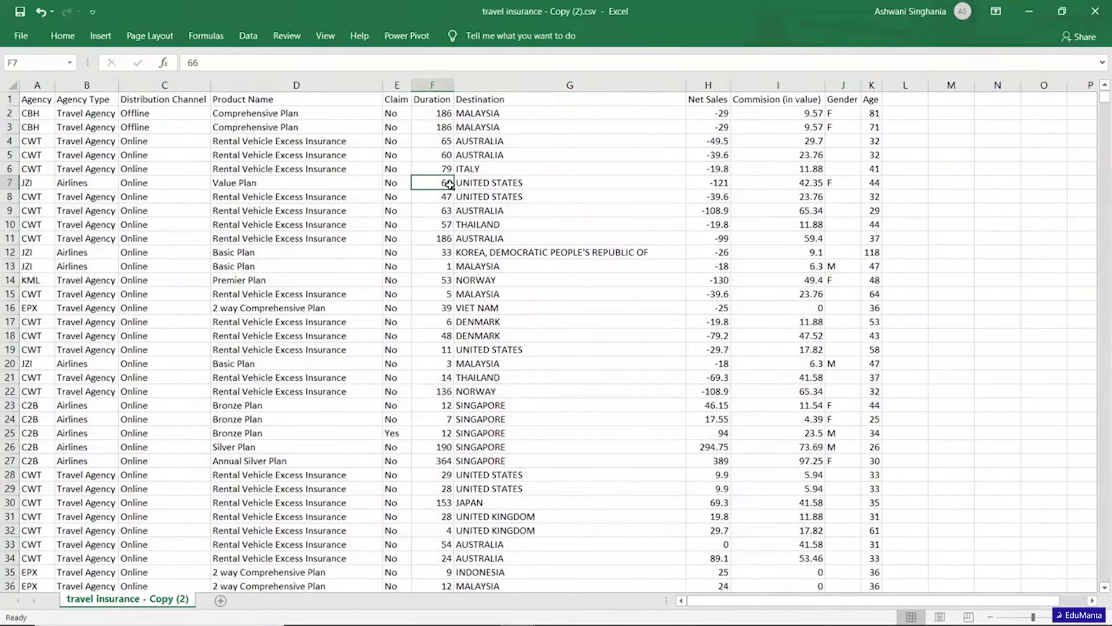
Step: Find all blank cells in the travel insurance data by using Go To Special with the Blanks option
{"action": "key", "text": "ctrl+a"}
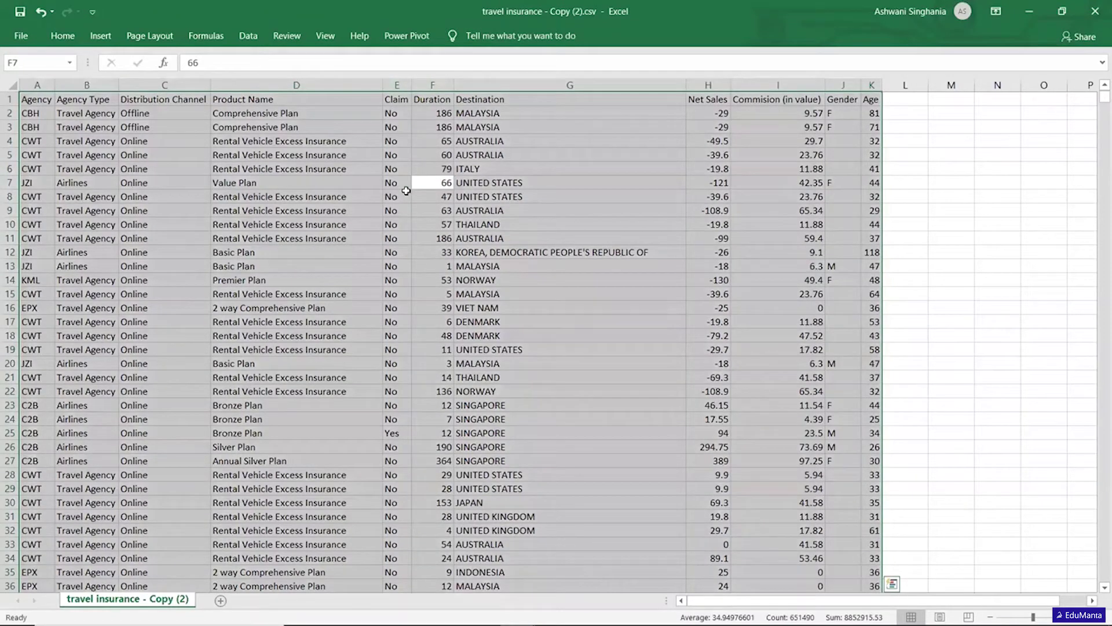
{"action": "key", "text": "ctrl+q"}
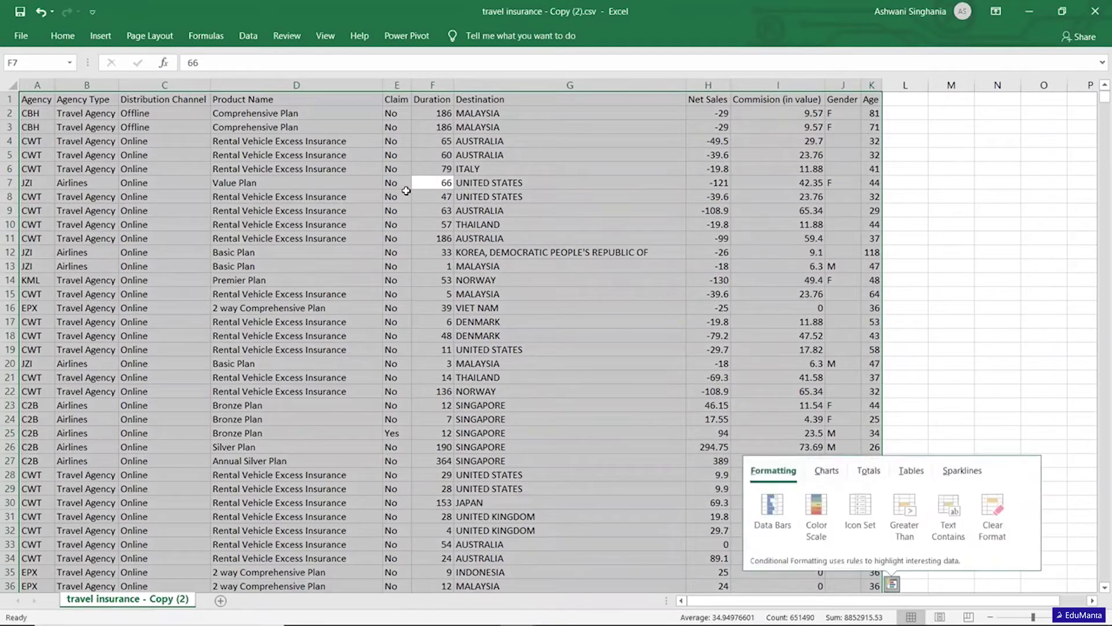
{"action": "key", "text": "Escape"}
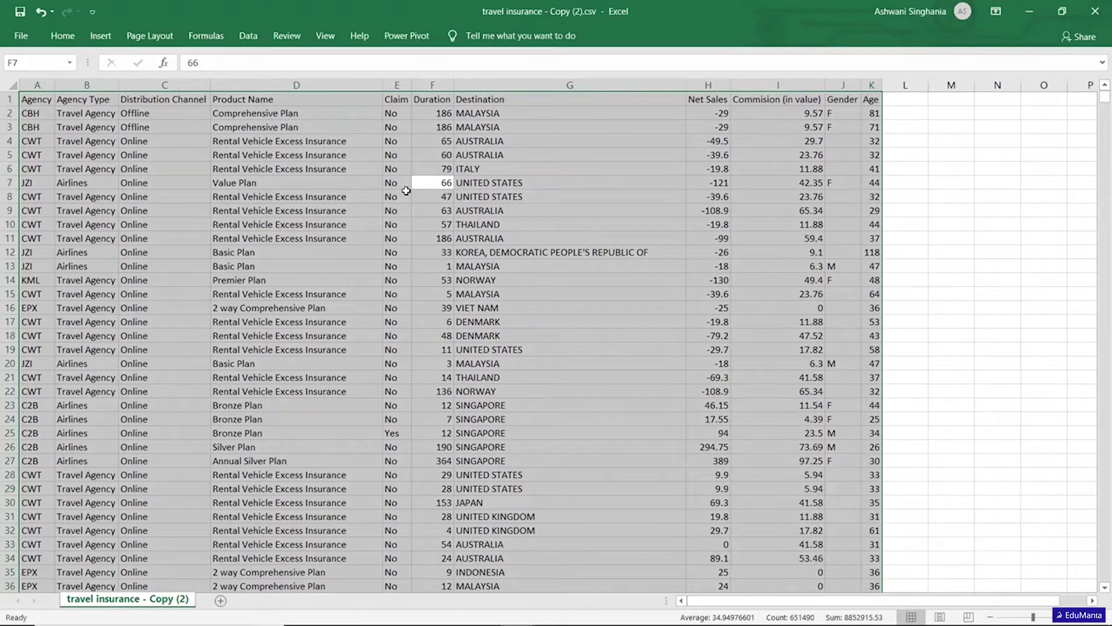
{"action": "key", "text": "ctrl+g"}
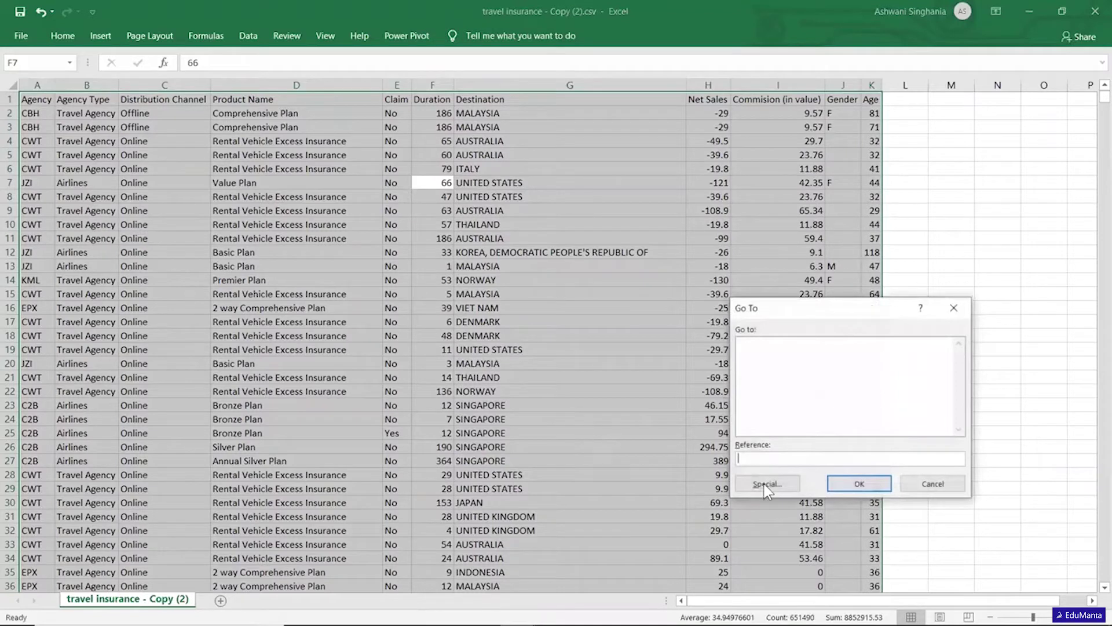
{"action": "key", "text": "alt+s"}
{"action": "left_click", "coordinate": [759, 423]}
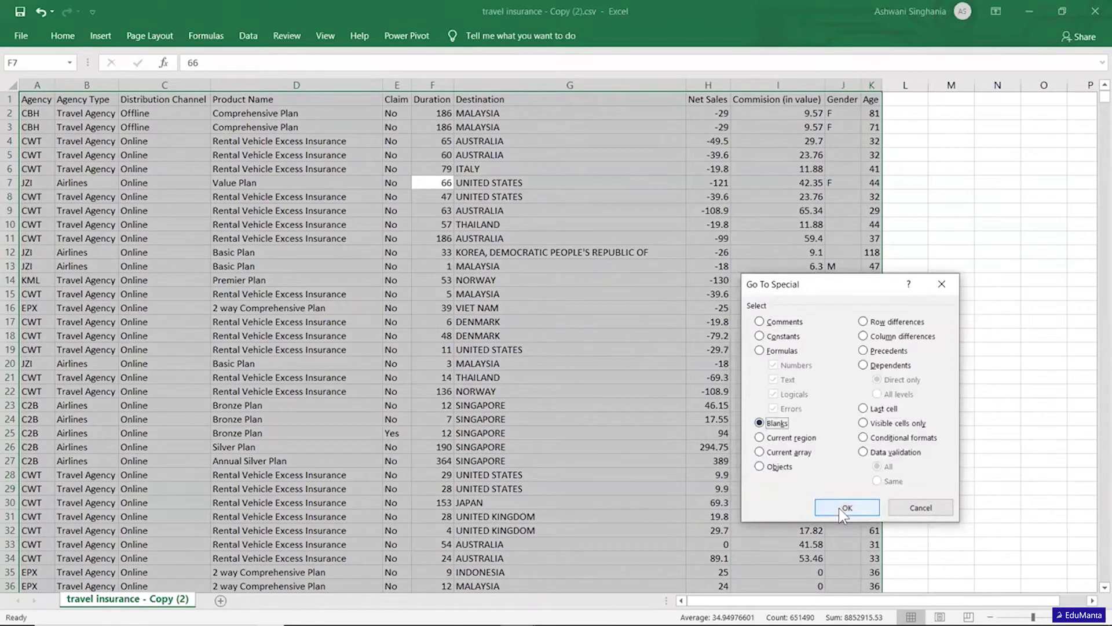
{"action": "left_click", "coordinate": [846, 508]}
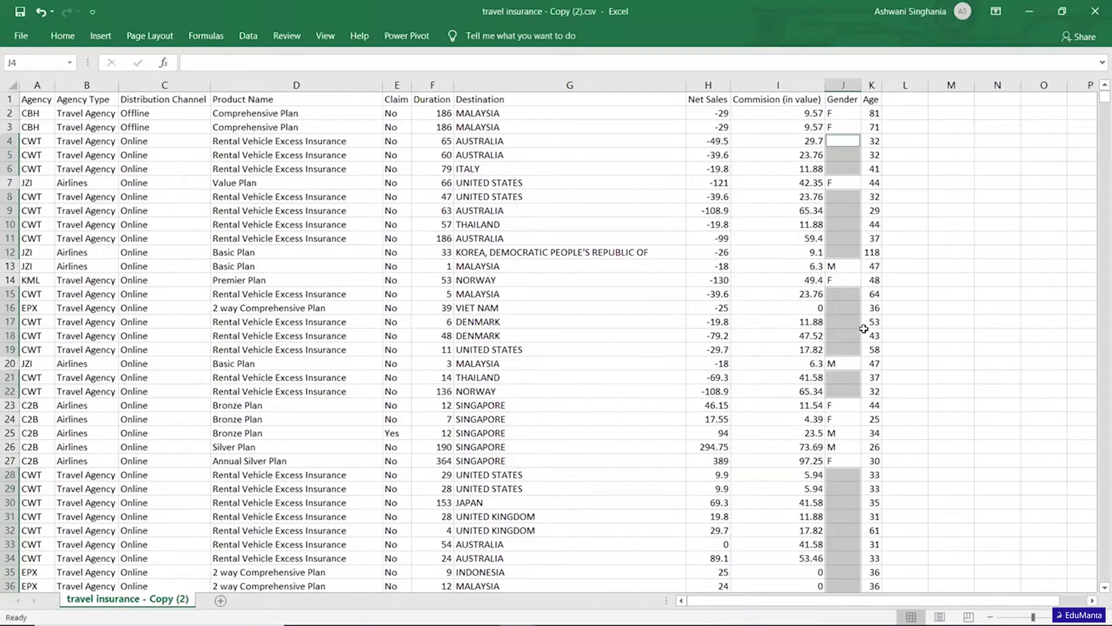
Step: Look through the selected blanks down the sheet and examine the Gender column for missing entries
{"action": "mouse_move", "coordinate": [1095, 103]}
{"action": "left_mouse_down"}
{"action": "mouse_move", "coordinate": [1095, 530]}
{"action": "mouse_move", "coordinate": [1095, 101]}
{"action": "left_mouse_up"}
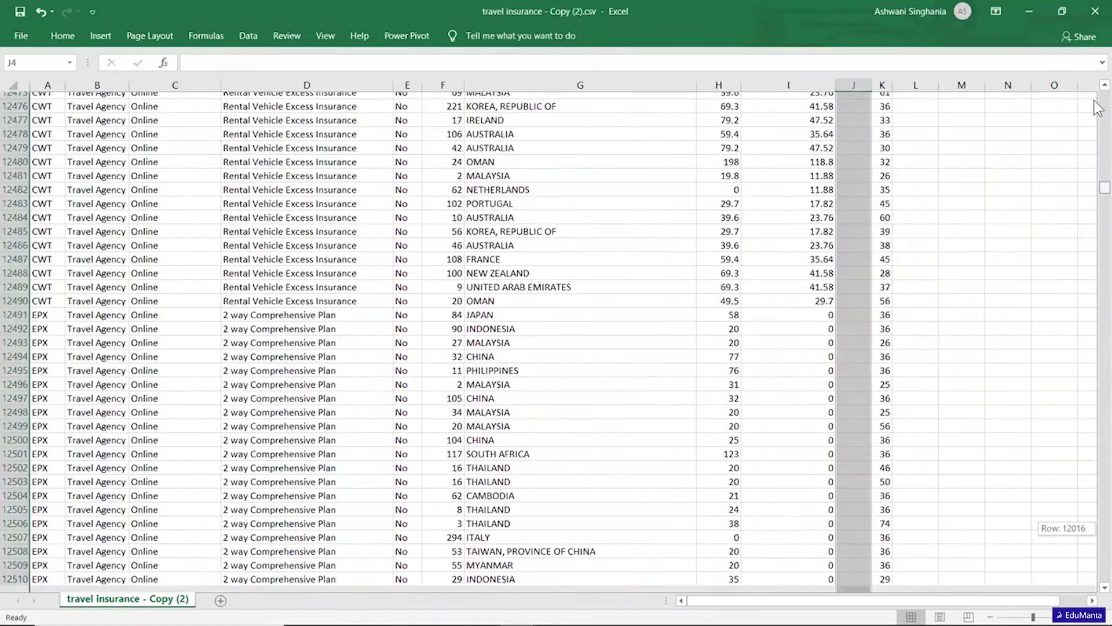
{"action": "left_click", "coordinate": [843, 86]}
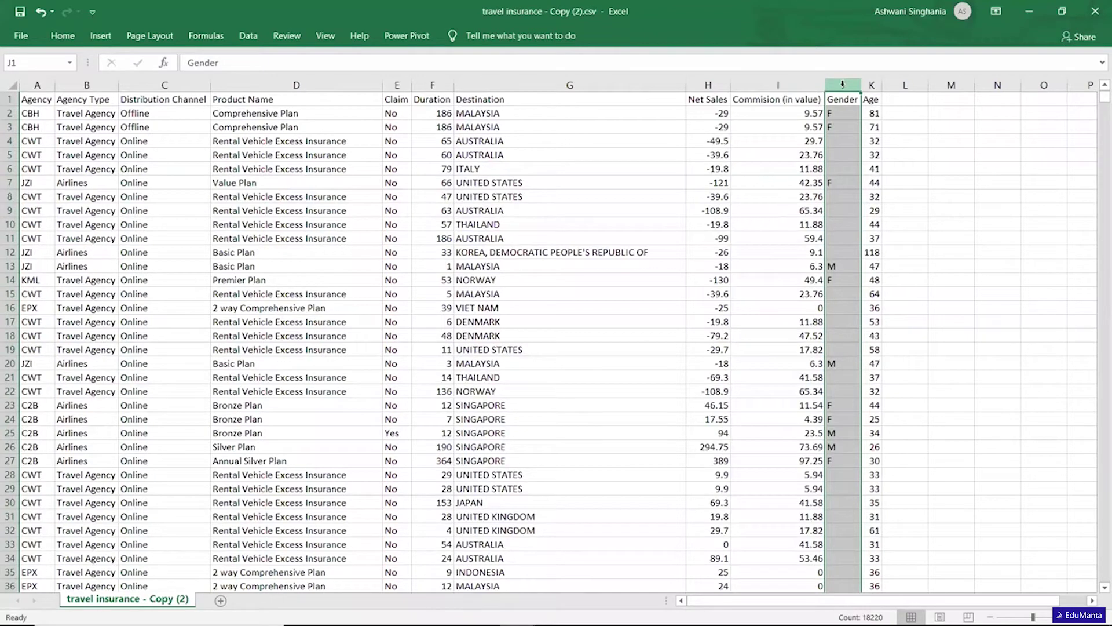
{"action": "left_click", "coordinate": [722, 180]}
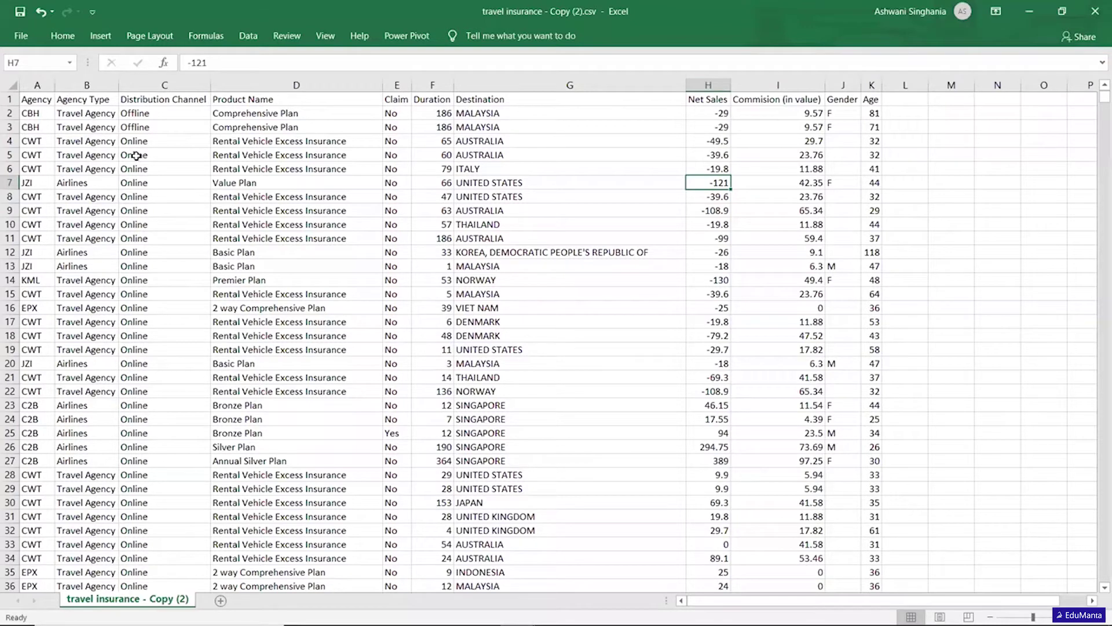
Step: Examine the data columns one by one from Agency through Commision (in value) to see what each contains
{"action": "left_click", "coordinate": [30, 86]}
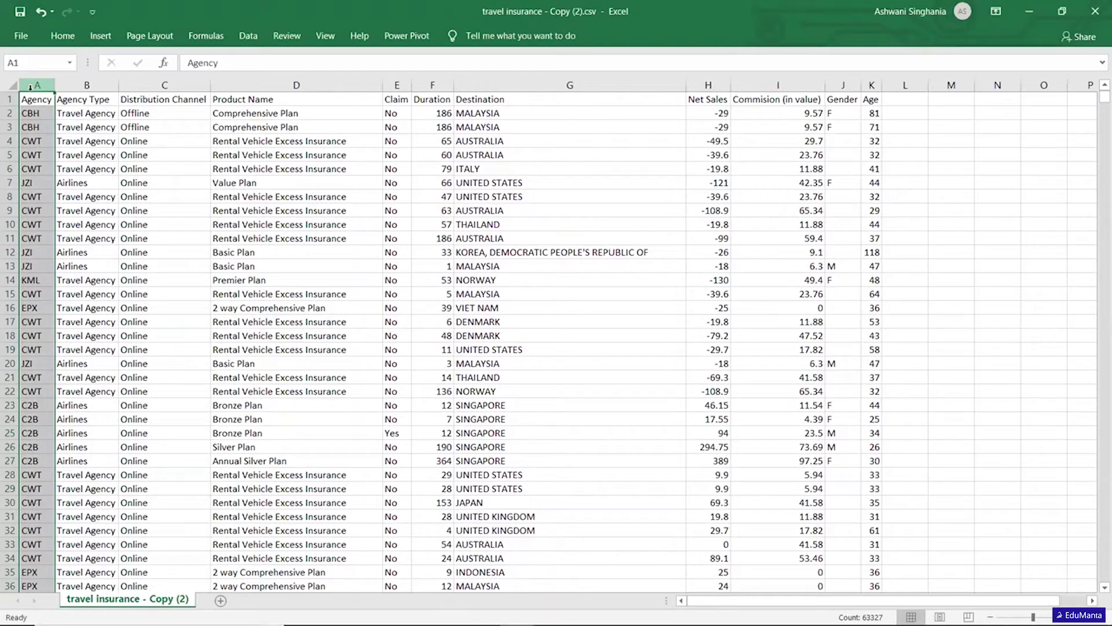
{"action": "left_click", "coordinate": [86, 84]}
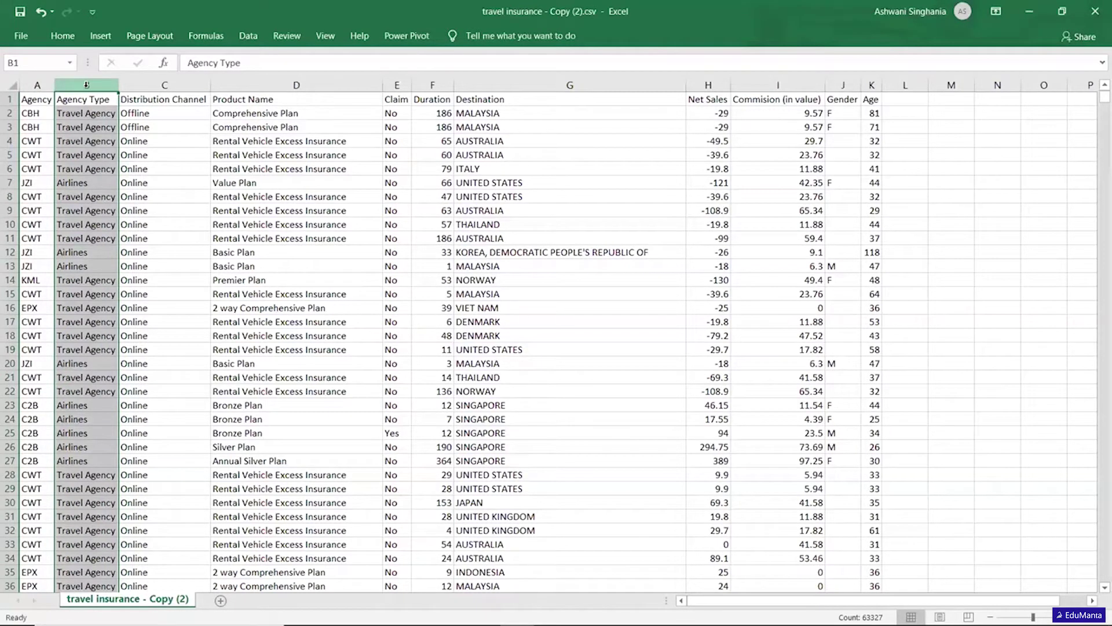
{"action": "left_click", "coordinate": [84, 193]}
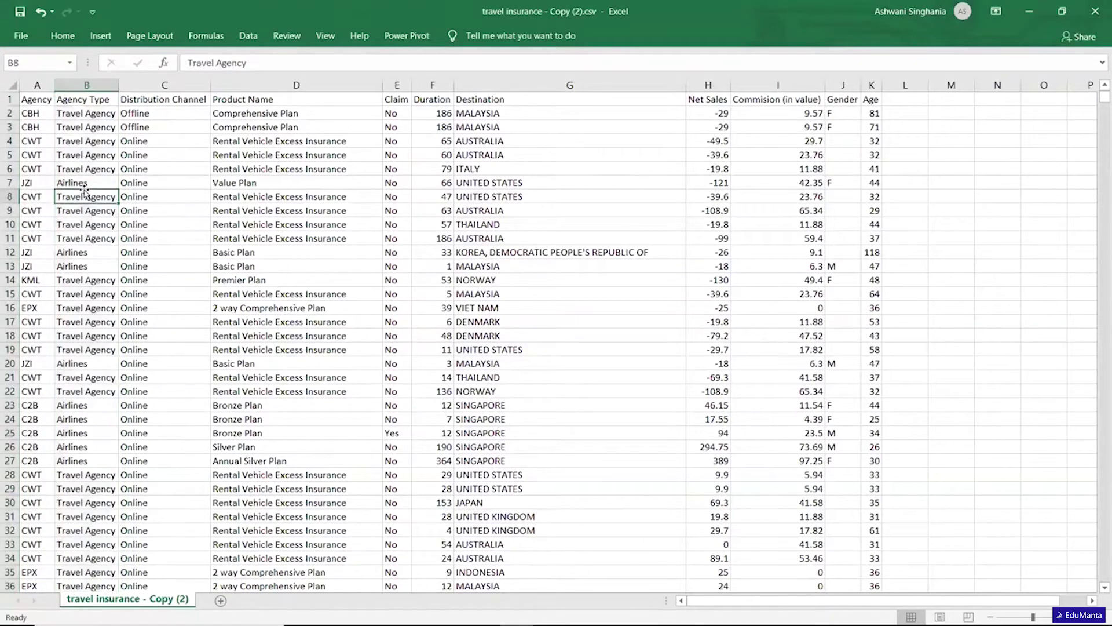
{"action": "left_click", "coordinate": [163, 85]}
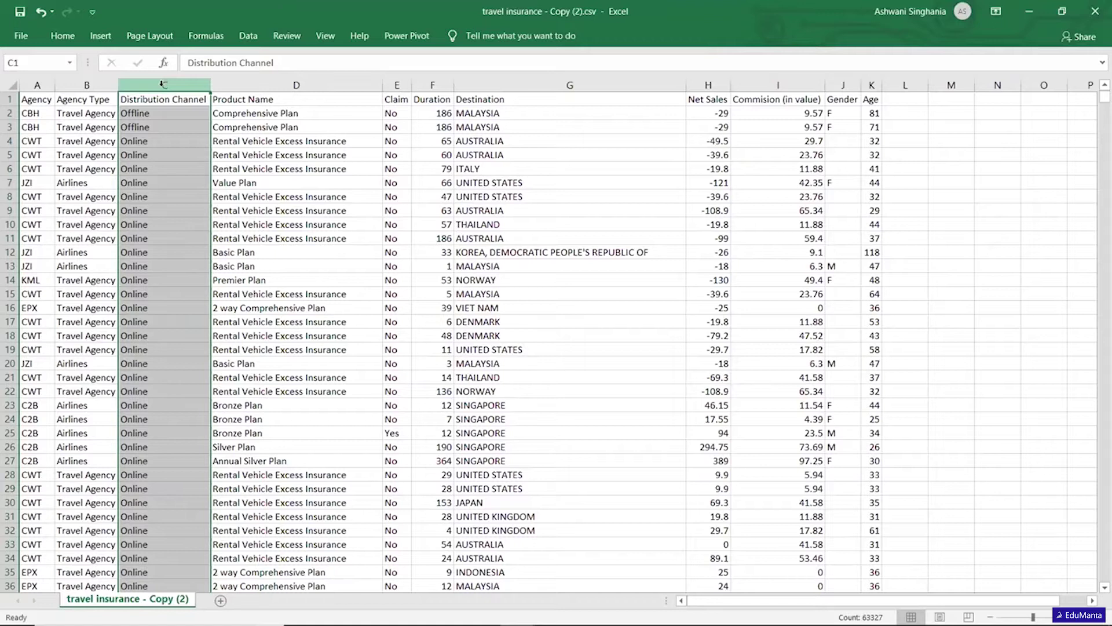
{"action": "left_click", "coordinate": [293, 84]}
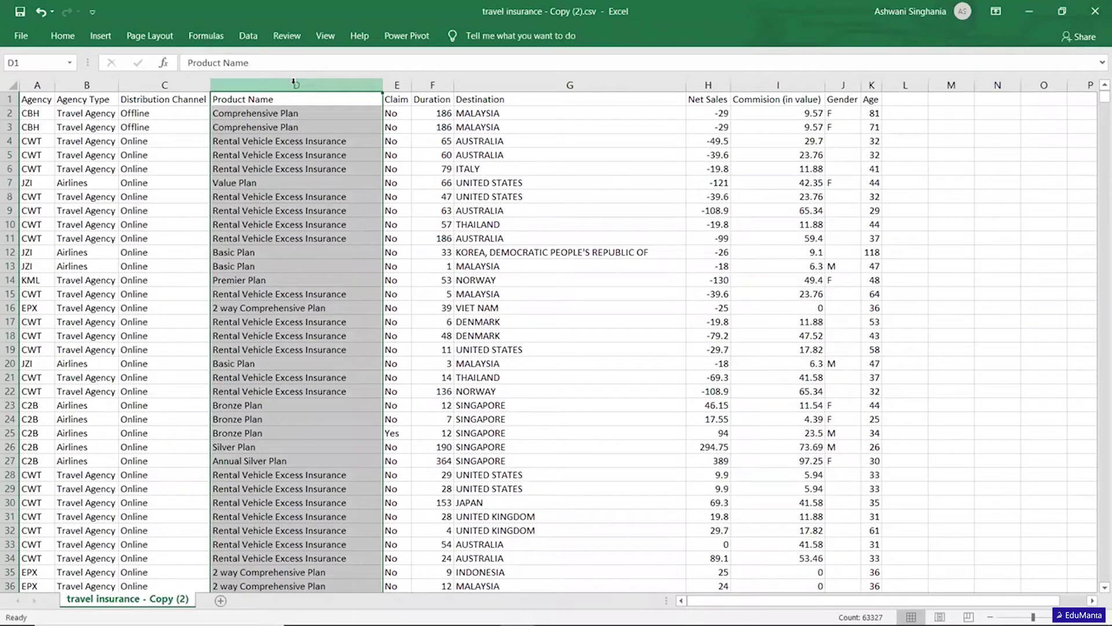
{"action": "left_click", "coordinate": [405, 82]}
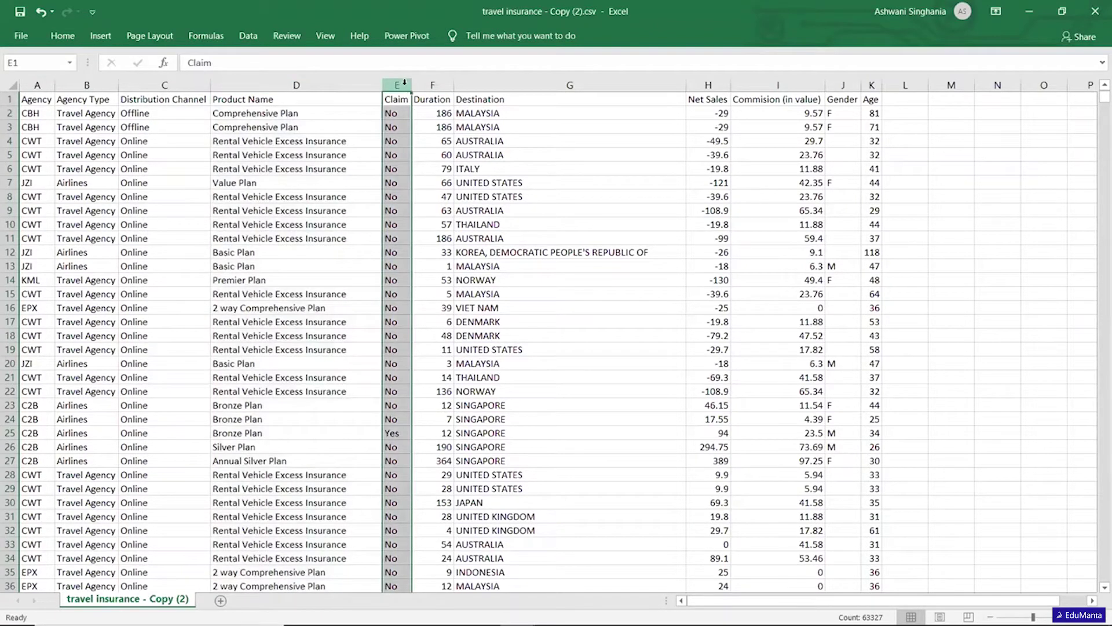
{"action": "left_click", "coordinate": [437, 80]}
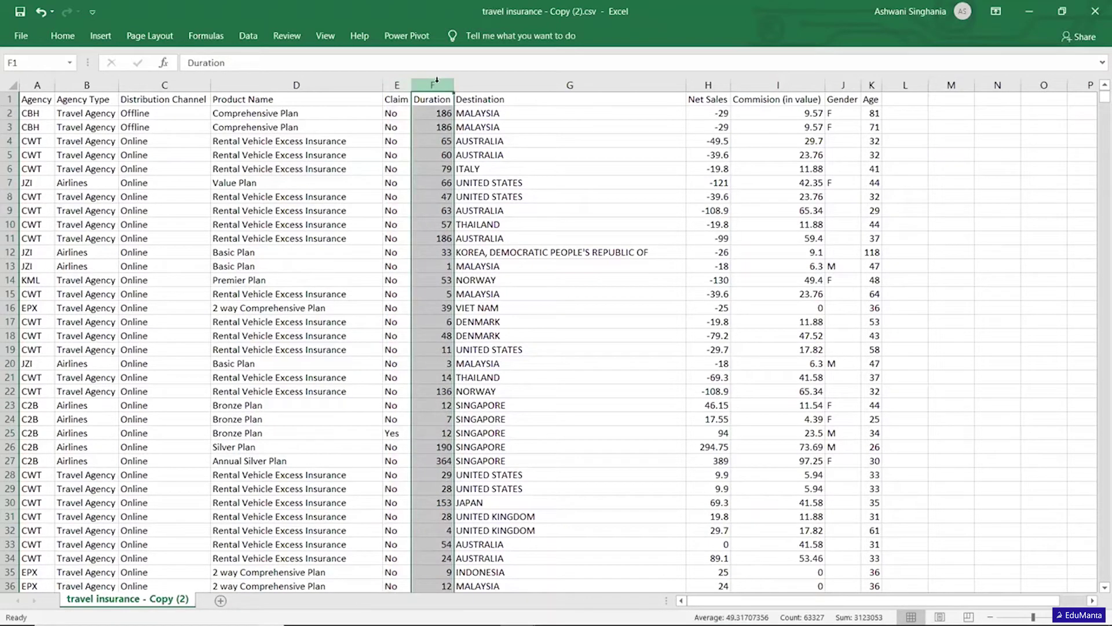
{"action": "left_click", "coordinate": [538, 80]}
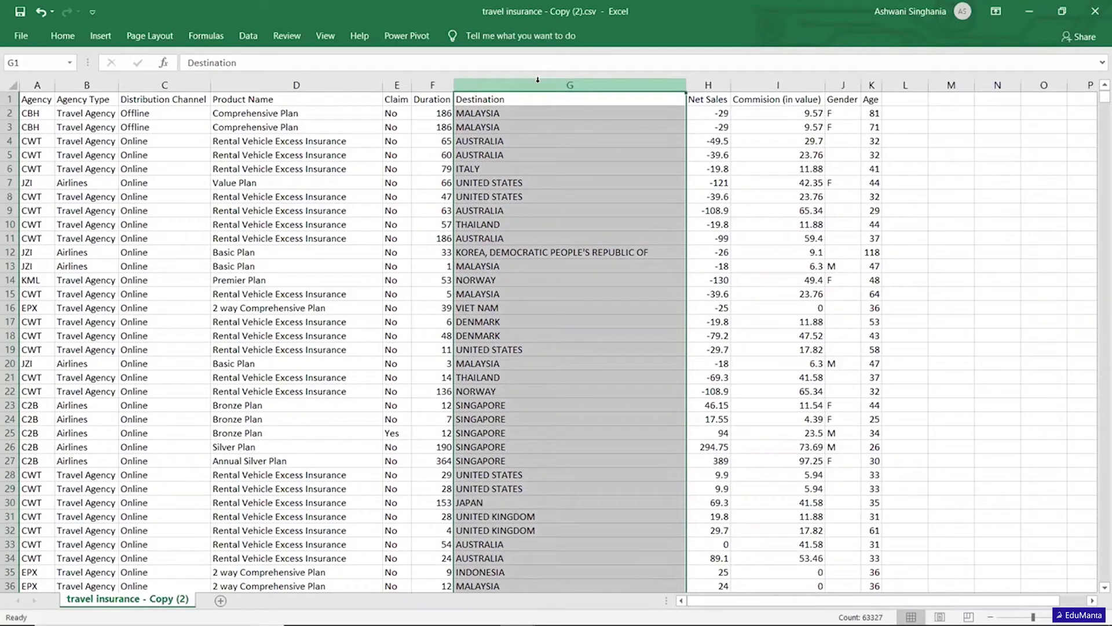
{"action": "left_click", "coordinate": [721, 86]}
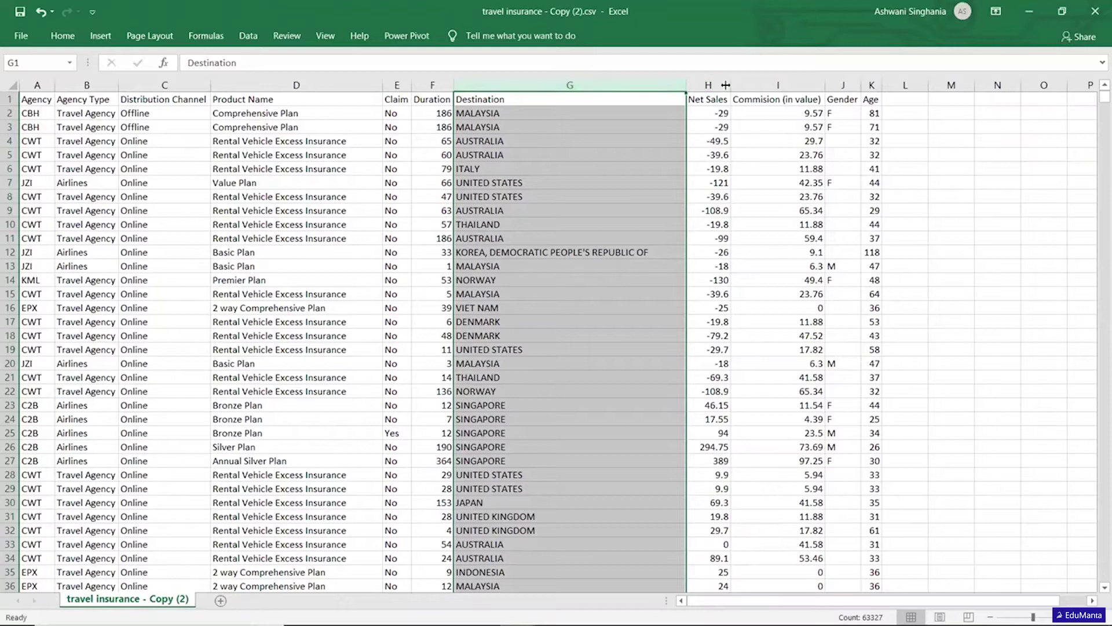
{"action": "left_click", "coordinate": [802, 83]}
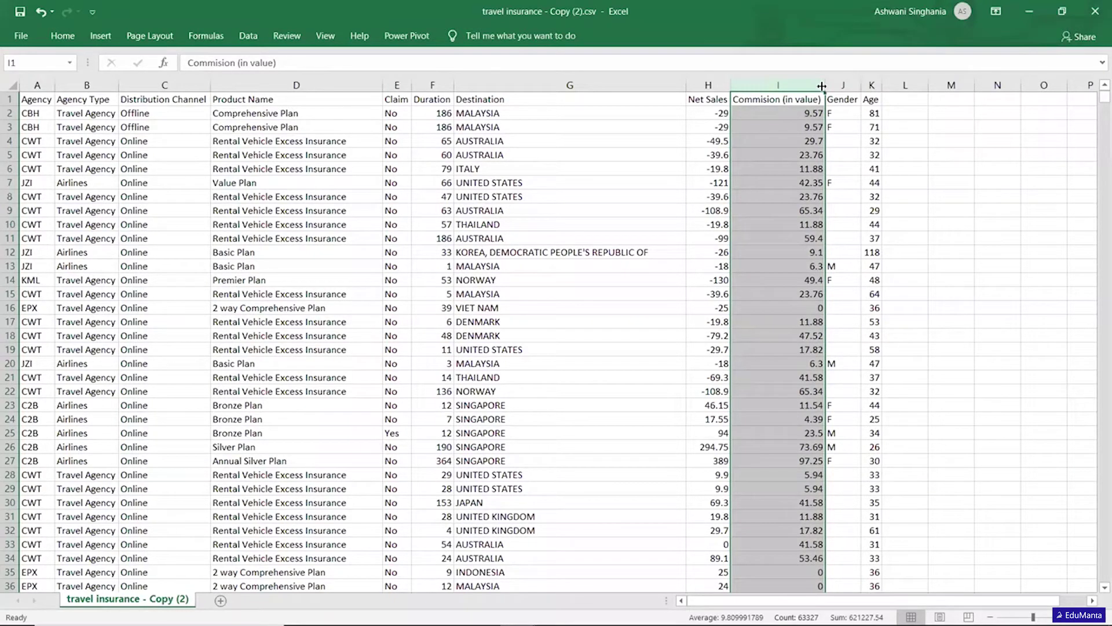
Step: Review the Agency, Distribution Channel, Product Name and Age columns as categories for analysing sales
{"action": "left_click", "coordinate": [40, 84]}
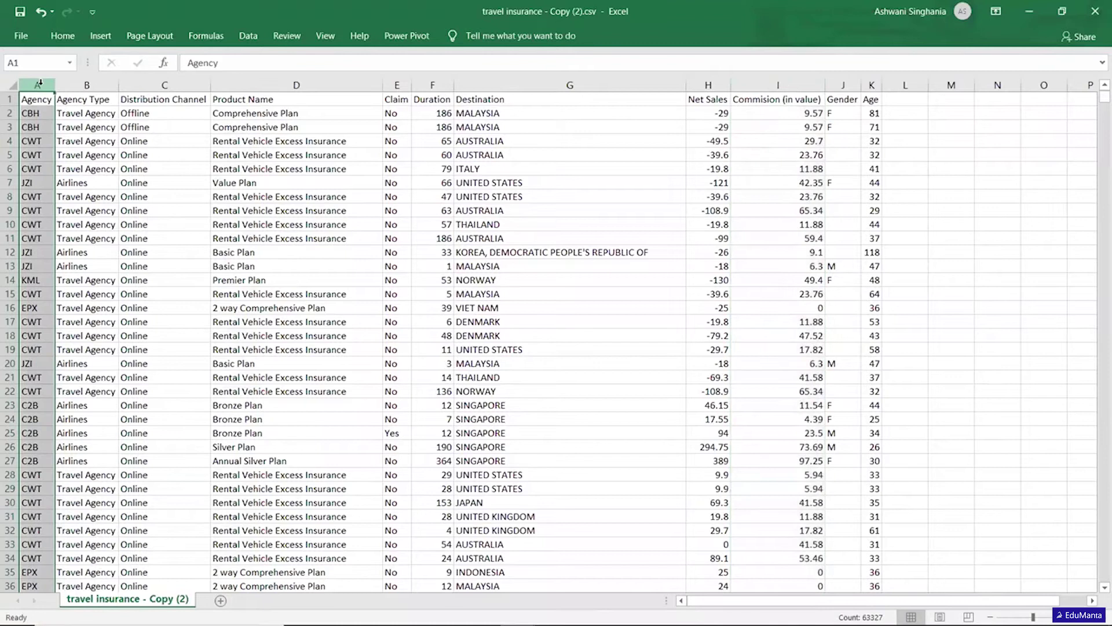
{"action": "left_click", "coordinate": [875, 85]}
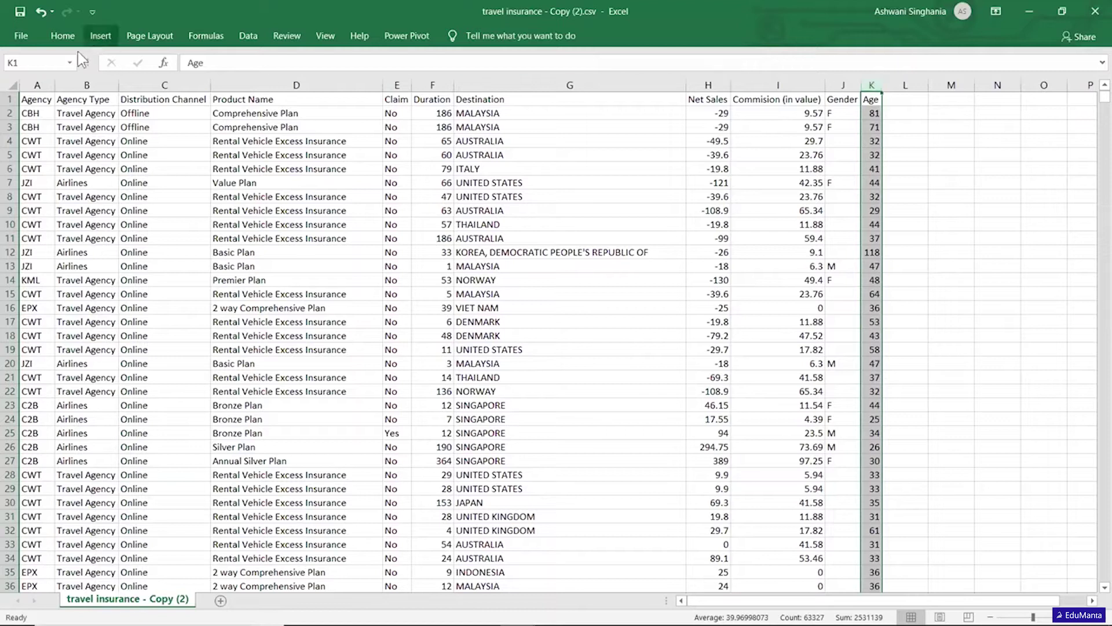
{"action": "left_click", "coordinate": [35, 84]}
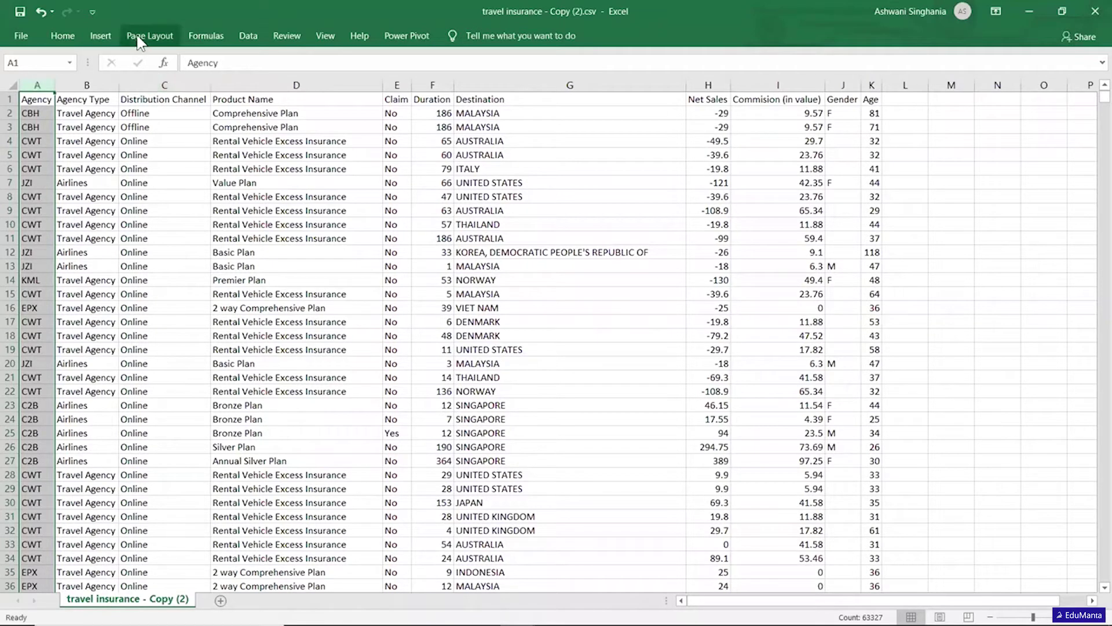
{"action": "left_click", "coordinate": [166, 83]}
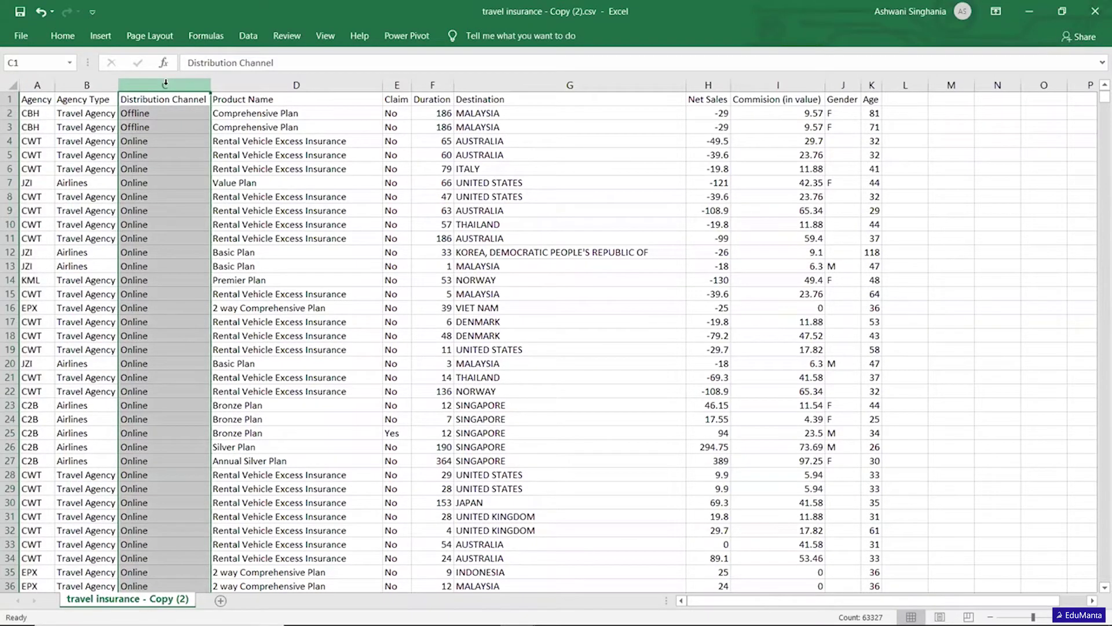
{"action": "left_click", "coordinate": [234, 83]}
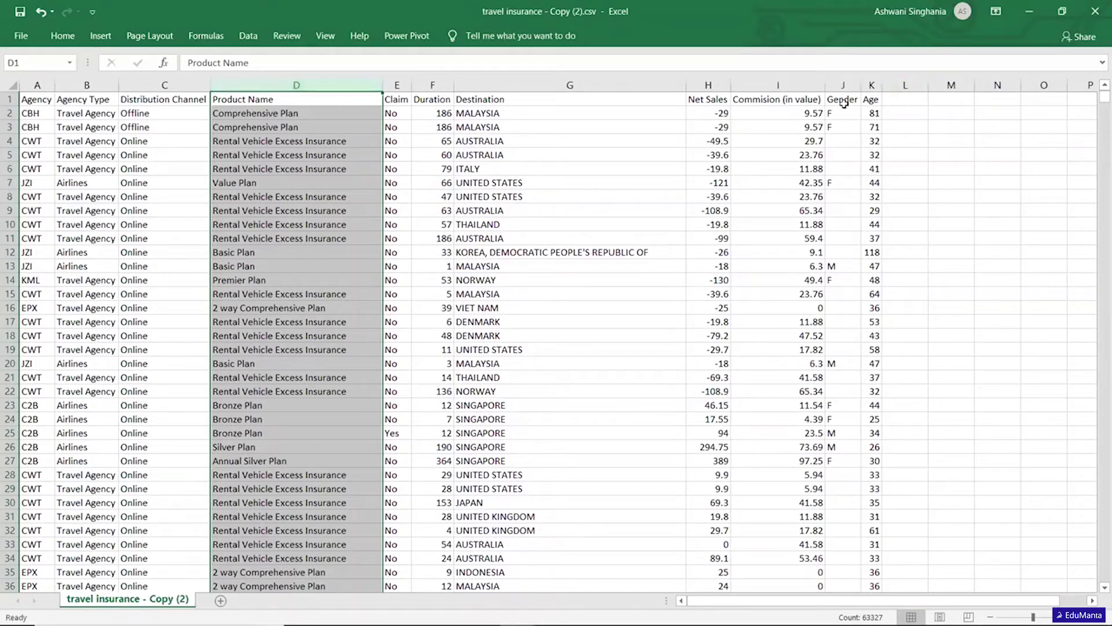
{"action": "left_click", "coordinate": [872, 84]}
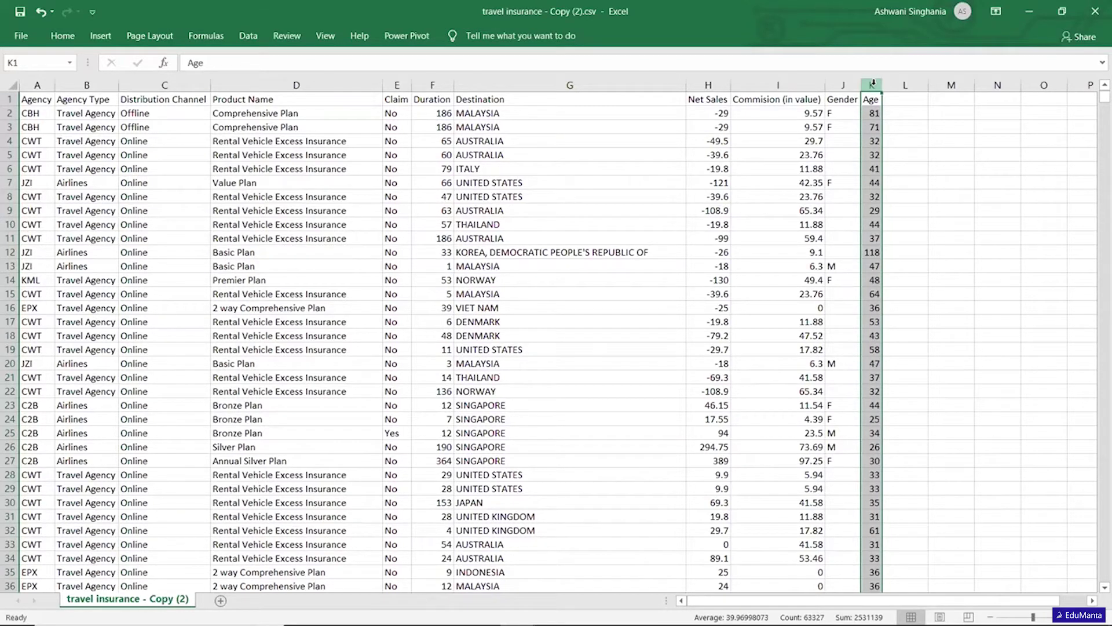
Step: Create a PivotTable from the full data range on a new worksheet, with Agency as rows and Sum of Net Sales as values
{"action": "left_click", "coordinate": [490, 253]}
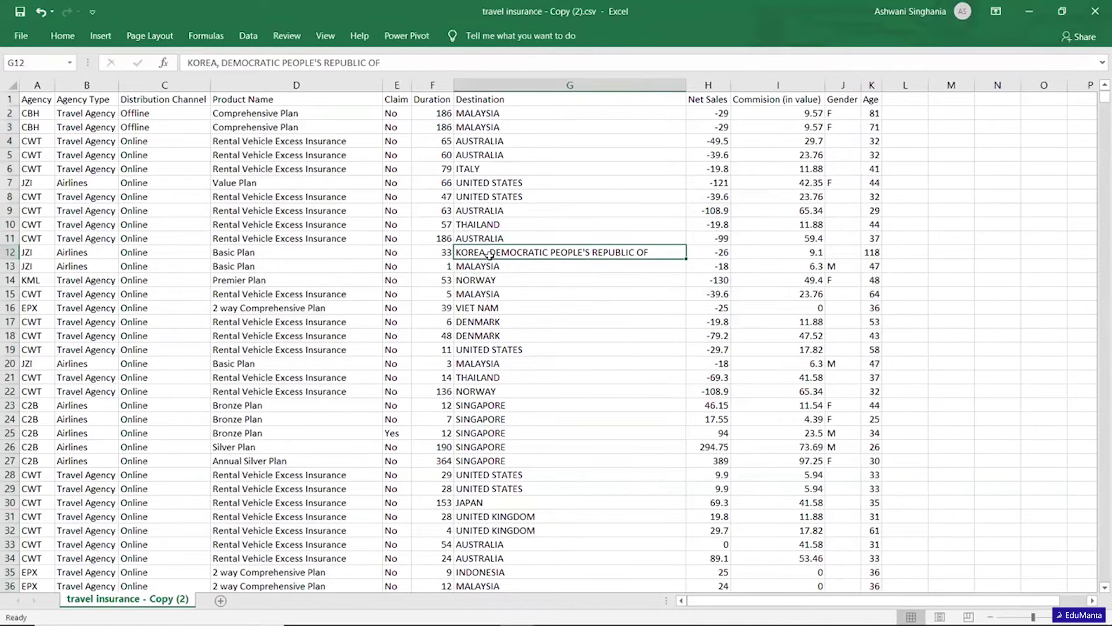
{"action": "key", "text": "ctrl+a"}
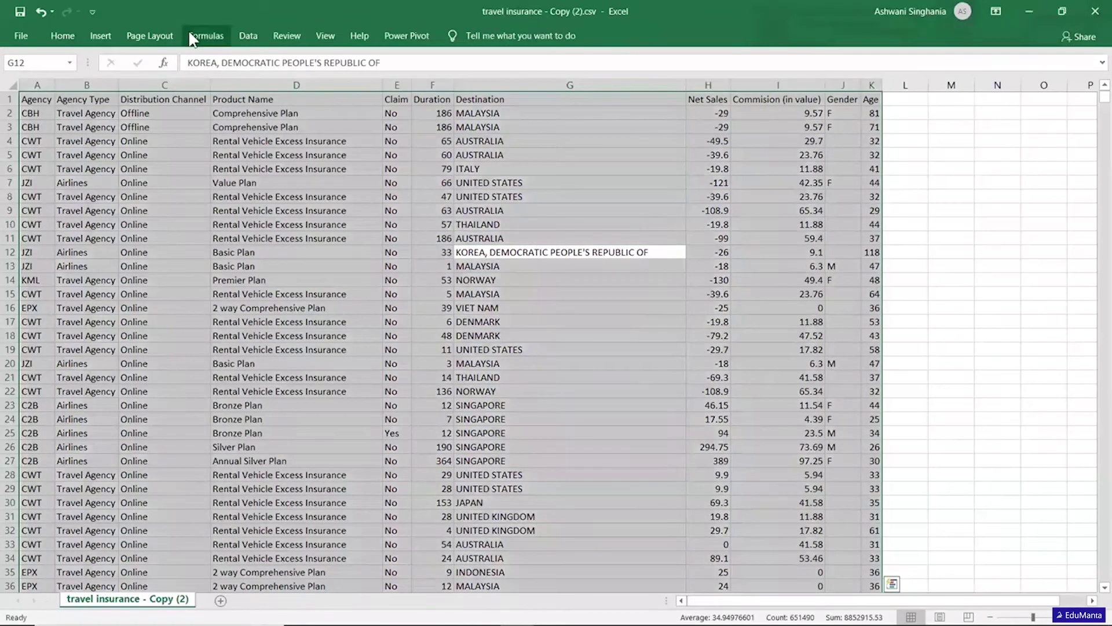
{"action": "left_click", "coordinate": [96, 37]}
{"action": "left_click", "coordinate": [29, 70]}
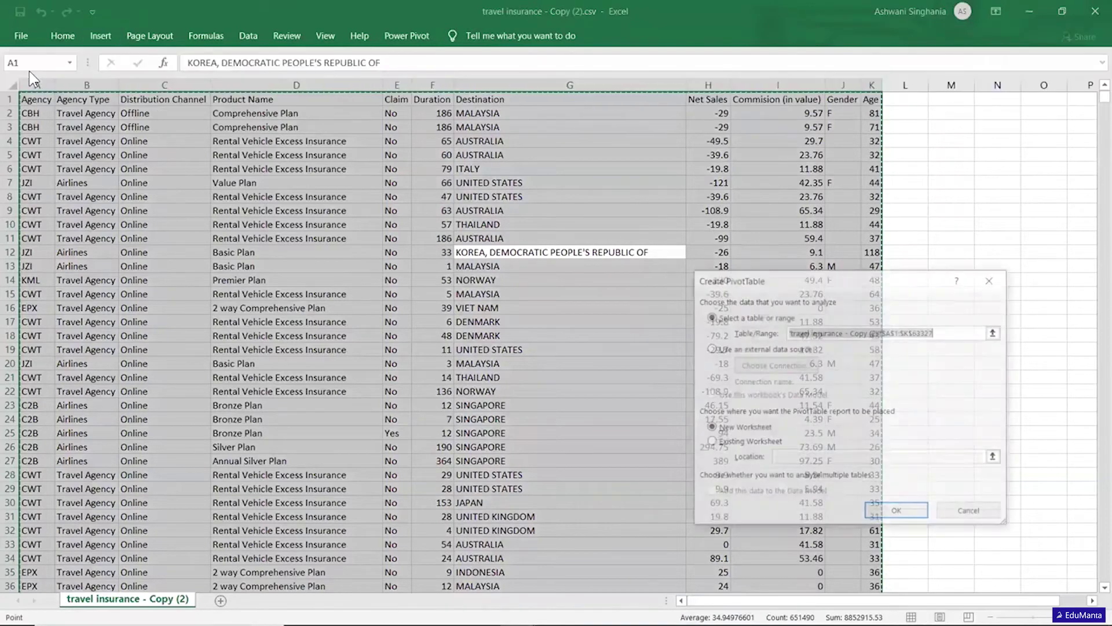
{"action": "left_click", "coordinate": [906, 513]}
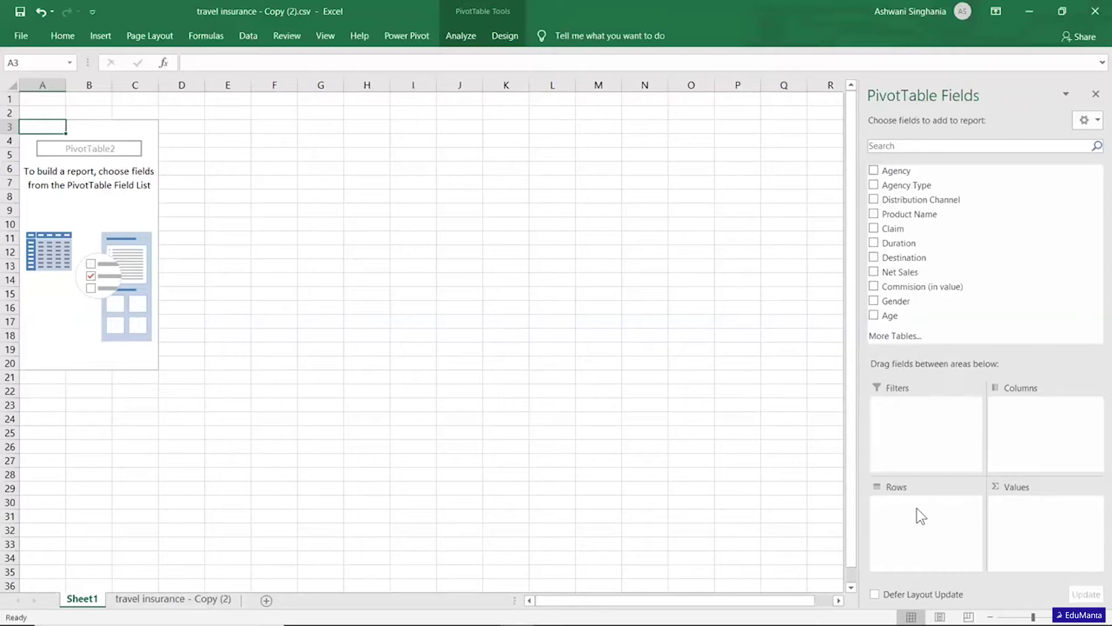
{"action": "left_click", "coordinate": [947, 173]}
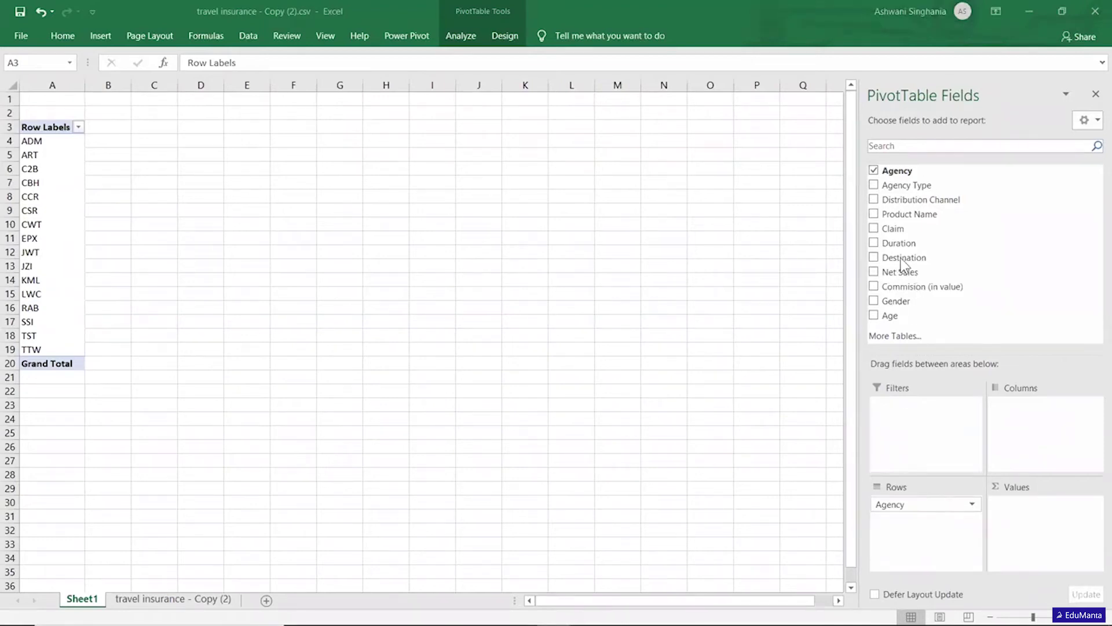
{"action": "left_click_drag", "start_coordinate": [901, 271], "coordinate": [1029, 517]}
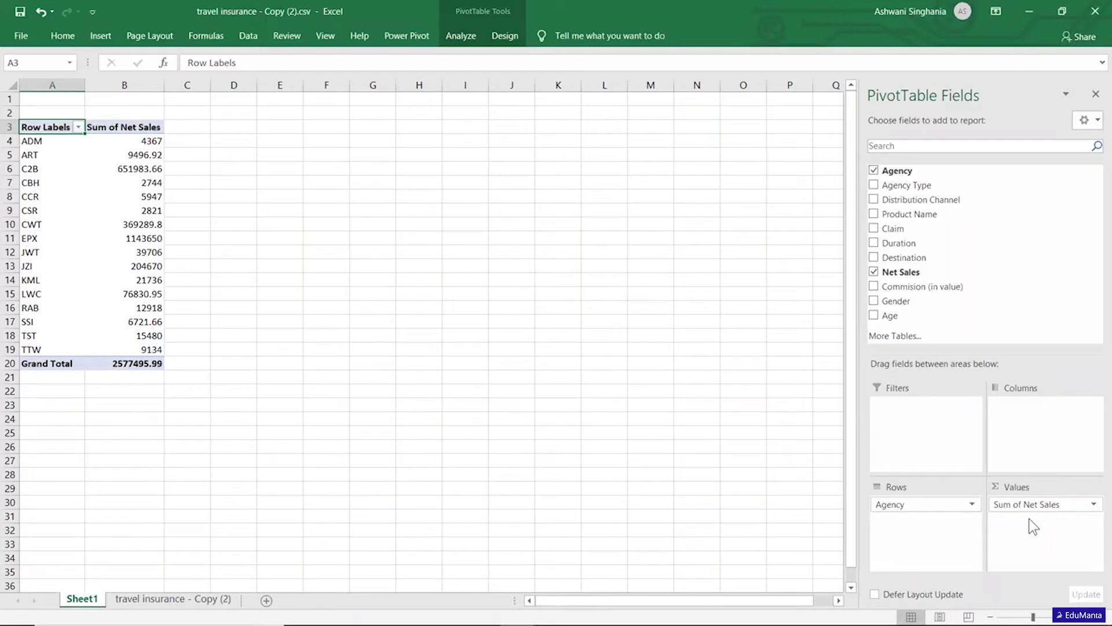
Step: Insert a Clustered Bar PivotChart based on the agency net sales PivotTable
{"action": "left_click", "coordinate": [454, 36]}
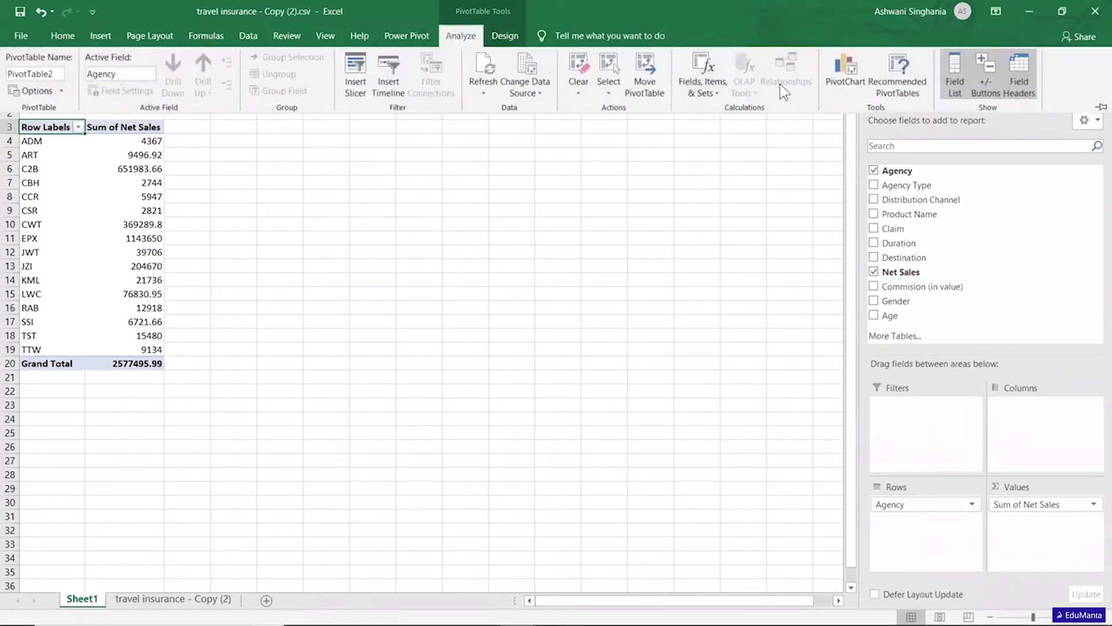
{"action": "left_click", "coordinate": [850, 74]}
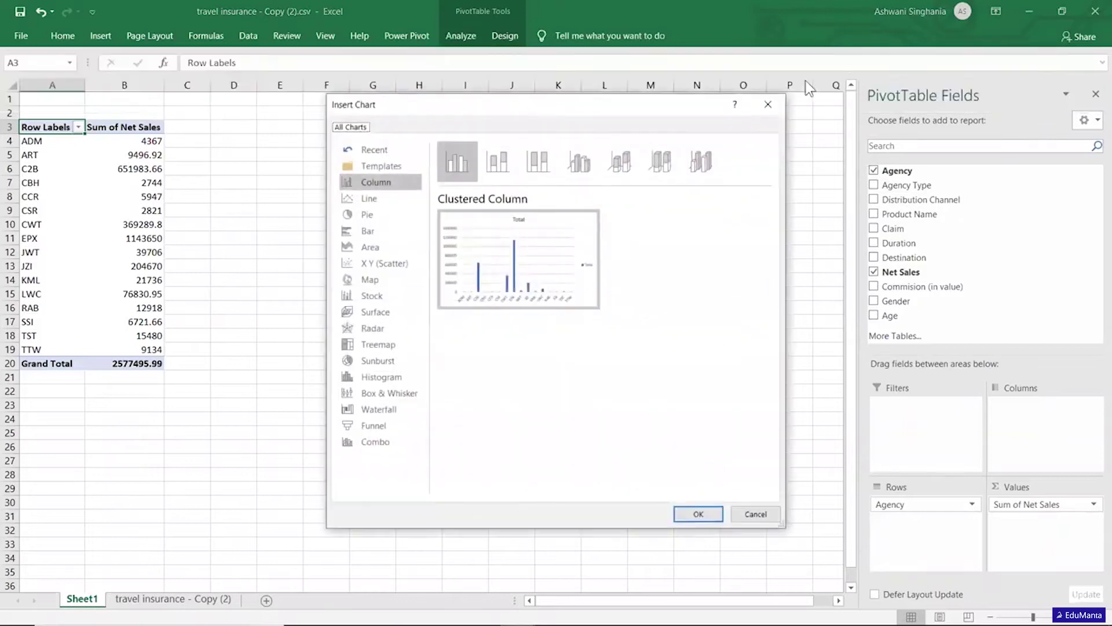
{"action": "left_click", "coordinate": [377, 230]}
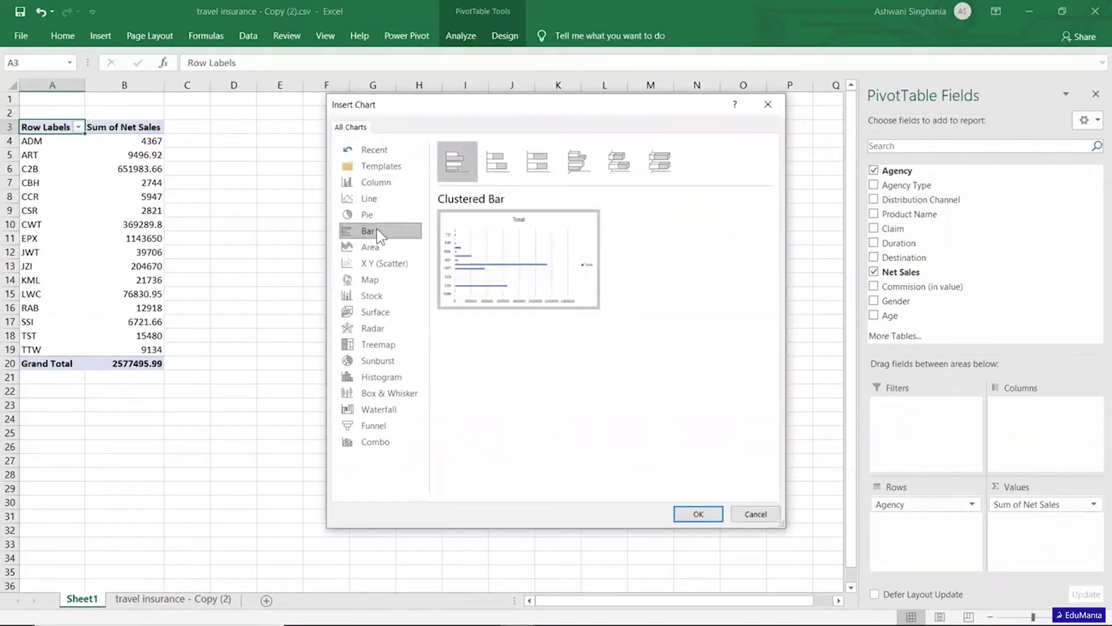
{"action": "left_click", "coordinate": [697, 513]}
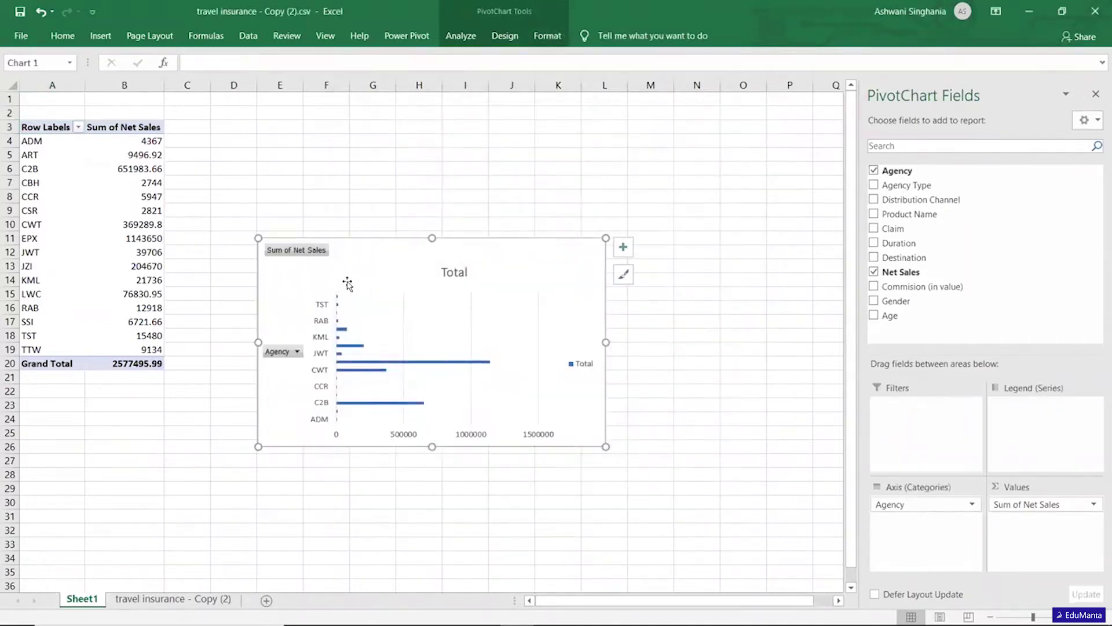
Step: Hide the value field button and all remaining field buttons on the agency chart
{"action": "right_click", "coordinate": [296, 250]}
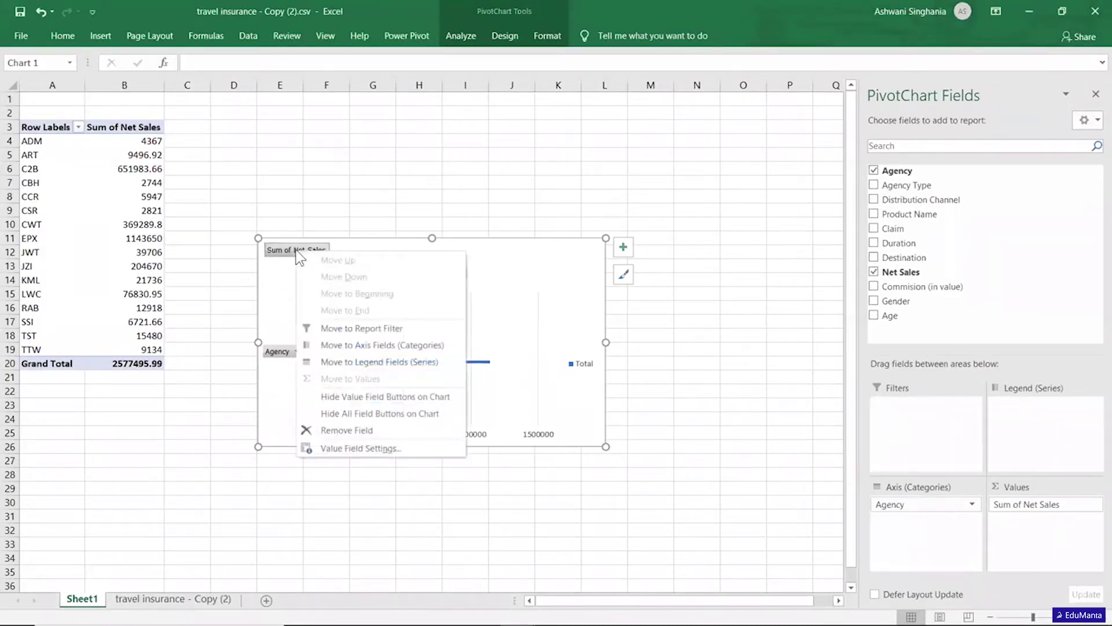
{"action": "left_click", "coordinate": [380, 397]}
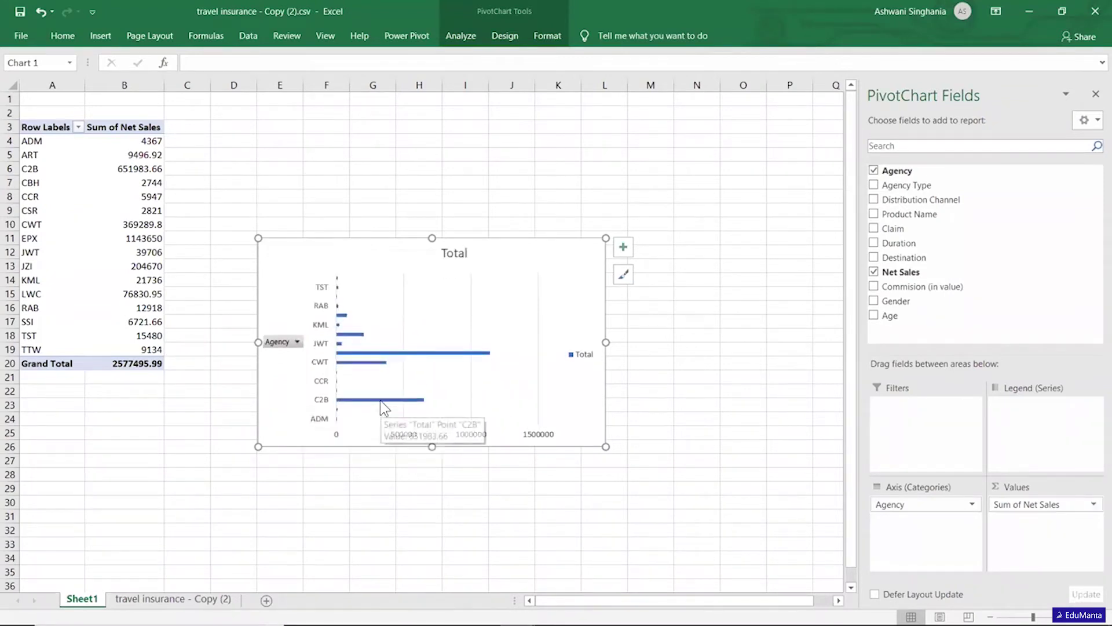
{"action": "right_click", "coordinate": [298, 347]}
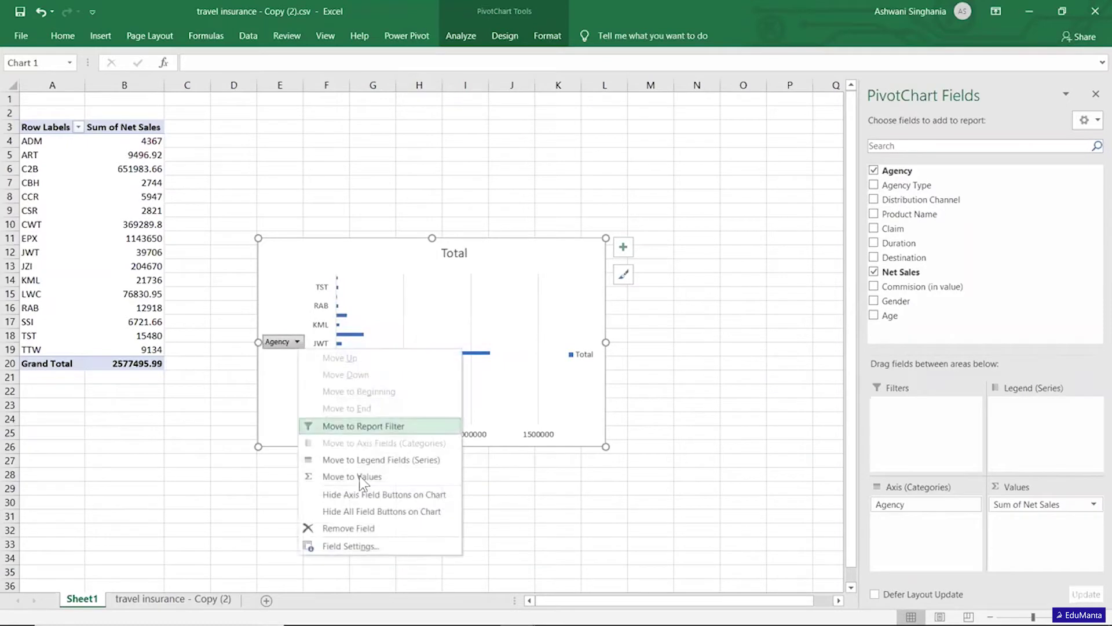
{"action": "left_click", "coordinate": [369, 511]}
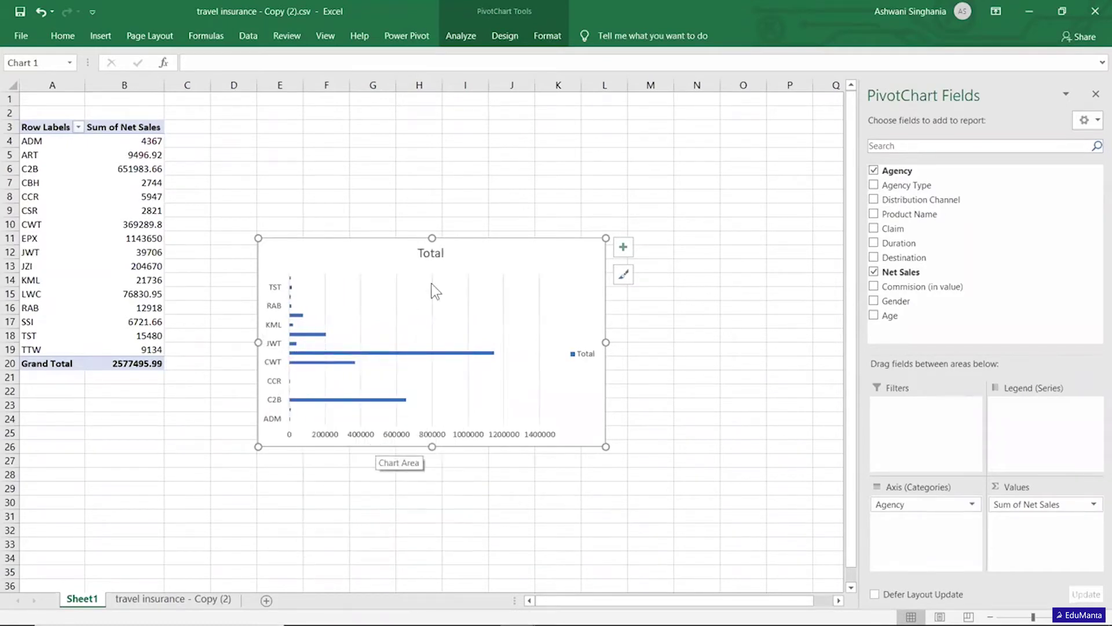
Step: Change the chart title to "Sales by Agency"
{"action": "double_click", "coordinate": [432, 255]}
{"action": "double_click", "coordinate": [432, 257]}
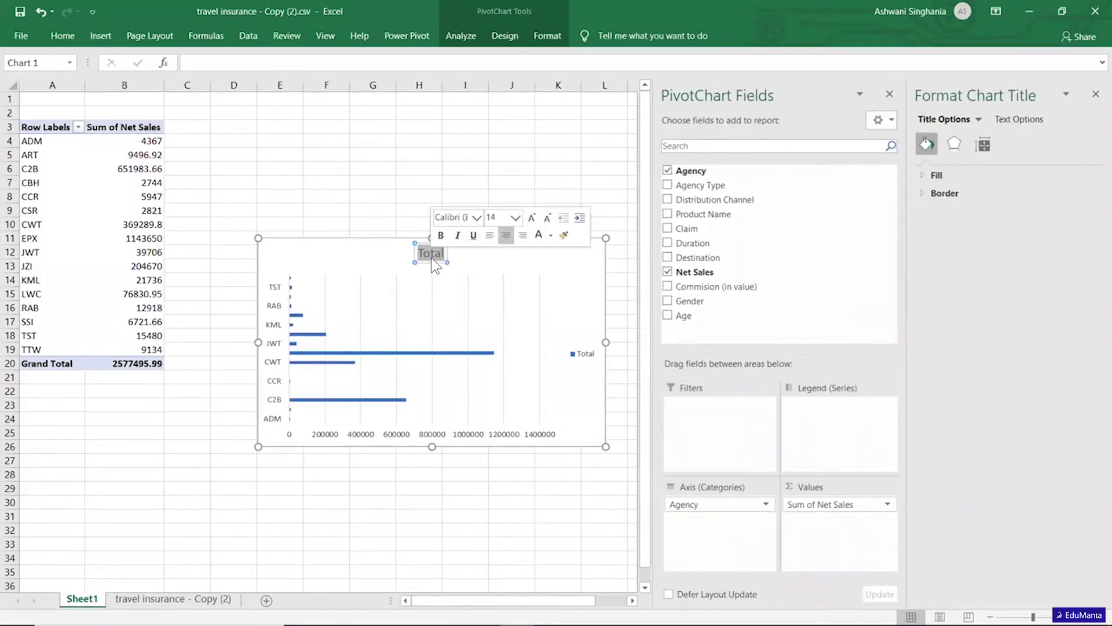
{"action": "type", "text": "Sales"}
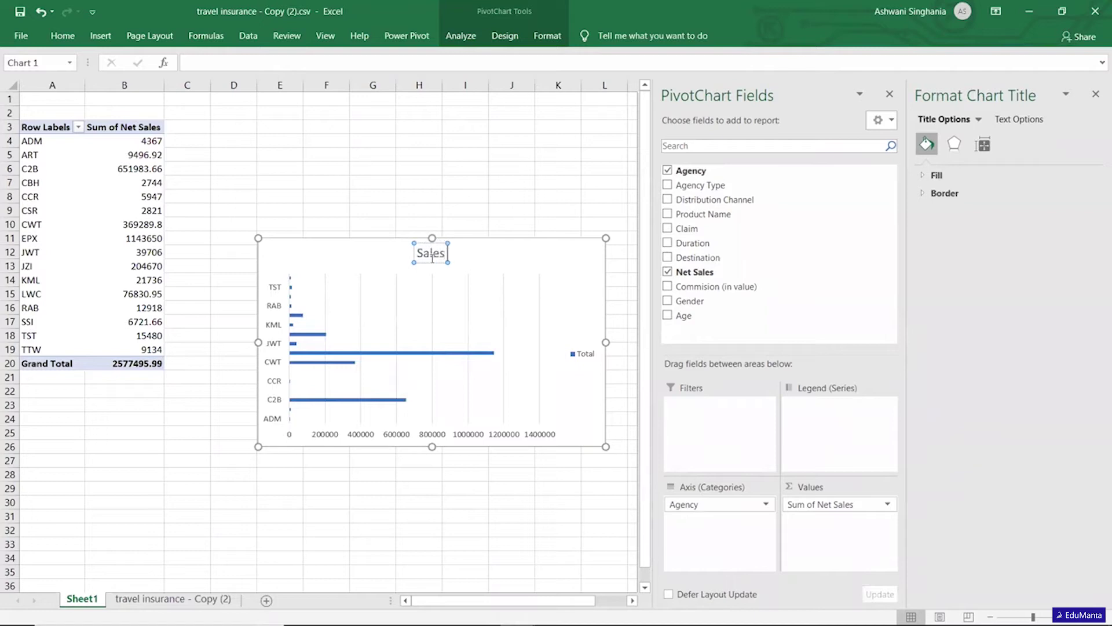
{"action": "type", "text": " by Agency"}
{"action": "left_click", "coordinate": [512, 224]}
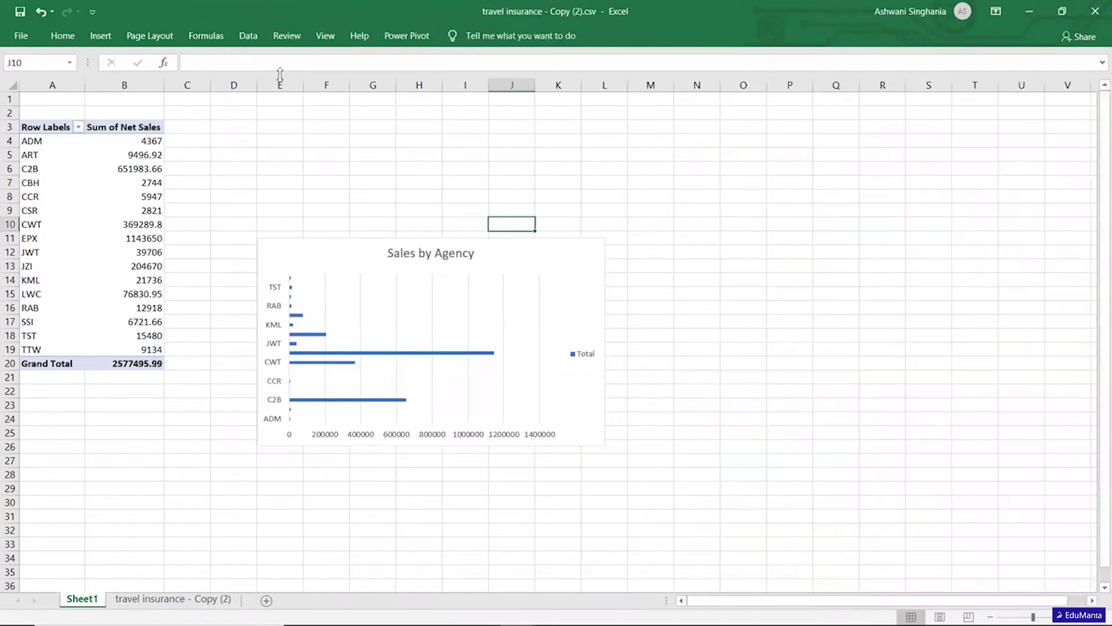
Step: Apply the second preset chart style to the agency chart and enlarge it to reach about cell N30
{"action": "left_click", "coordinate": [356, 258]}
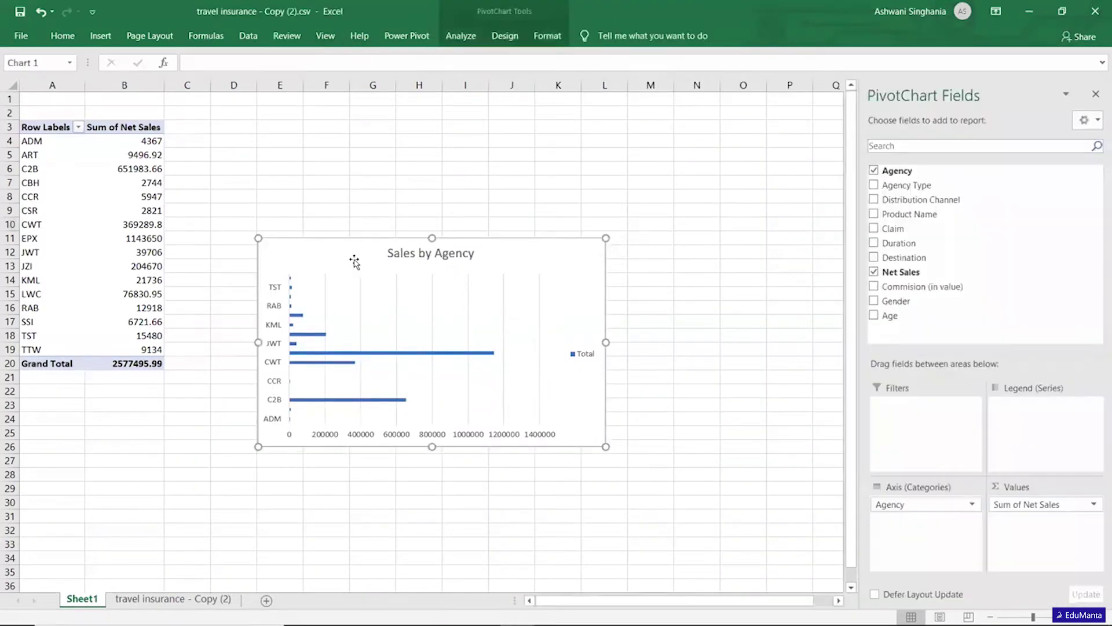
{"action": "left_click", "coordinate": [512, 36]}
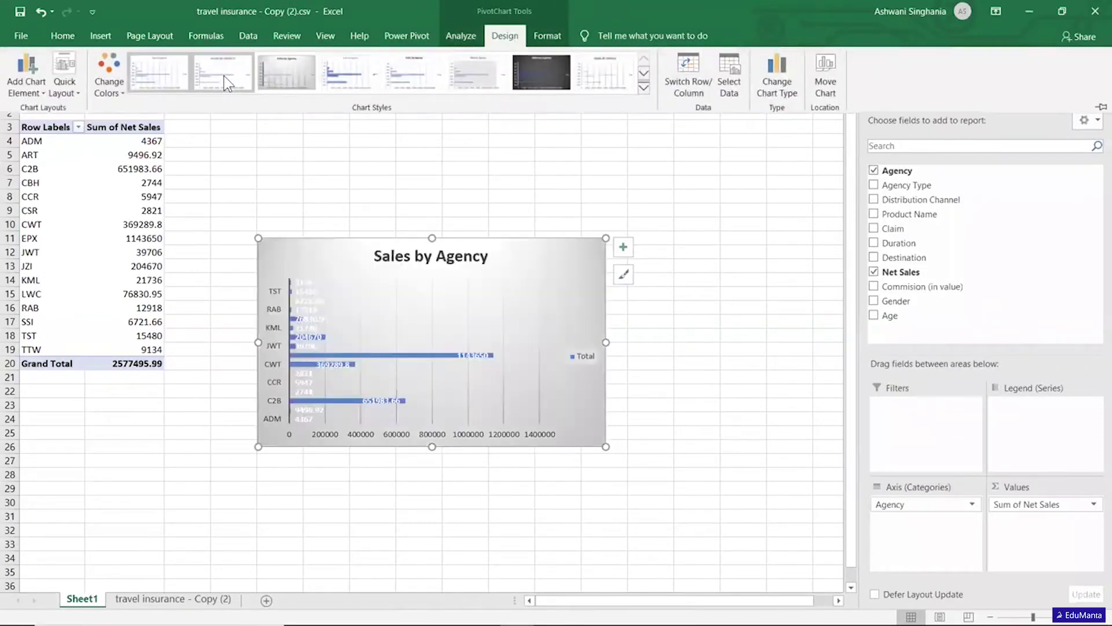
{"action": "left_click", "coordinate": [223, 76]}
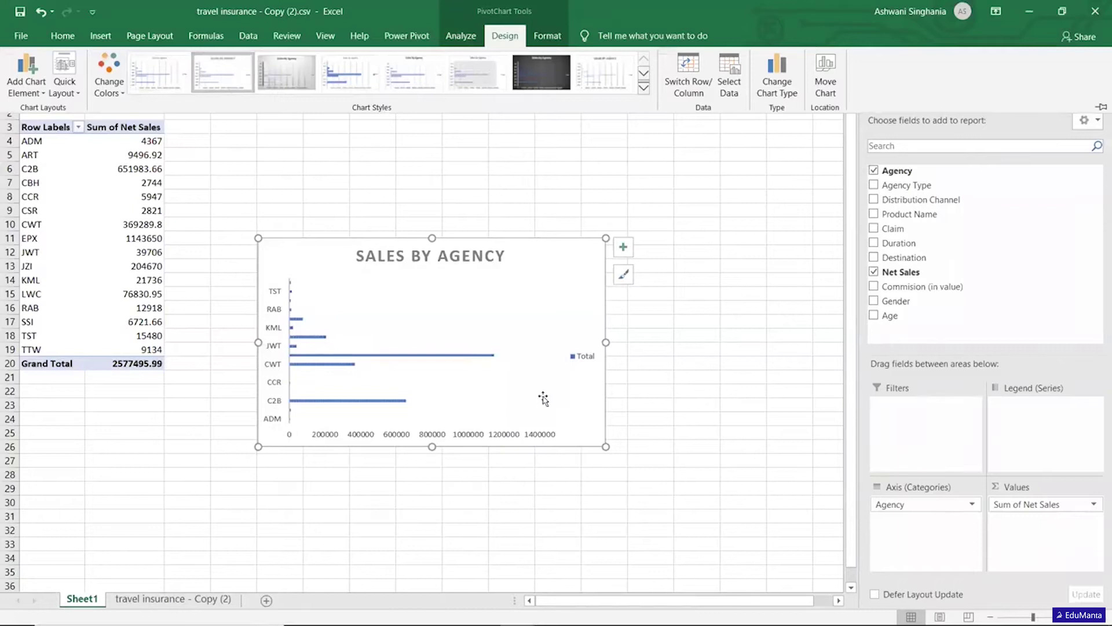
{"action": "left_click", "coordinate": [646, 322]}
{"action": "left_click_drag", "start_coordinate": [606, 446], "coordinate": [717, 510]}
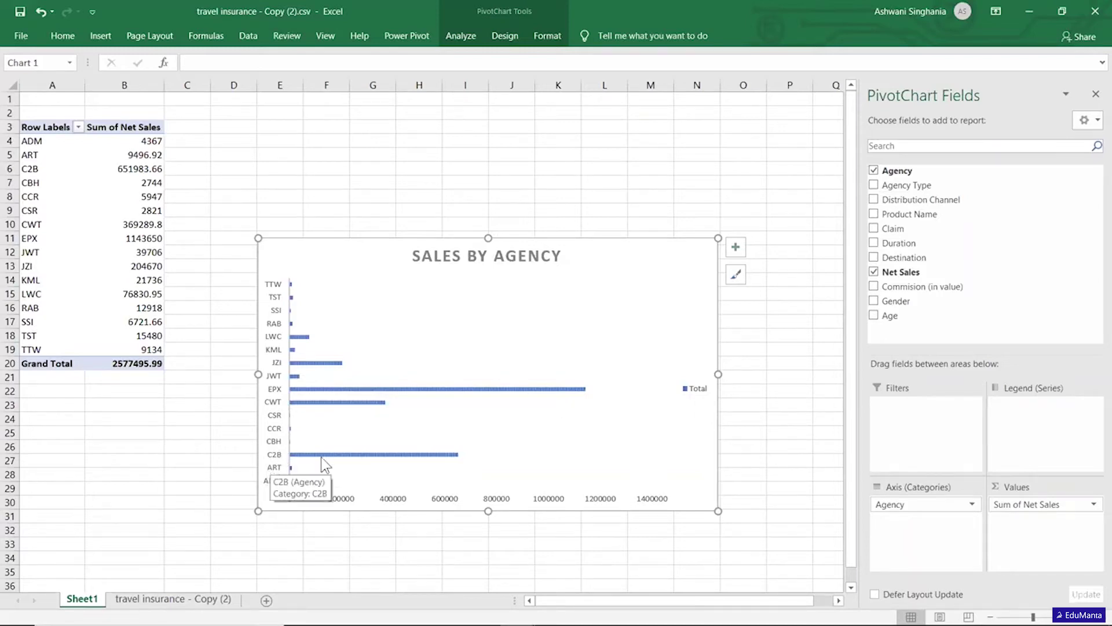
{"action": "mouse_move", "coordinate": [358, 458]}
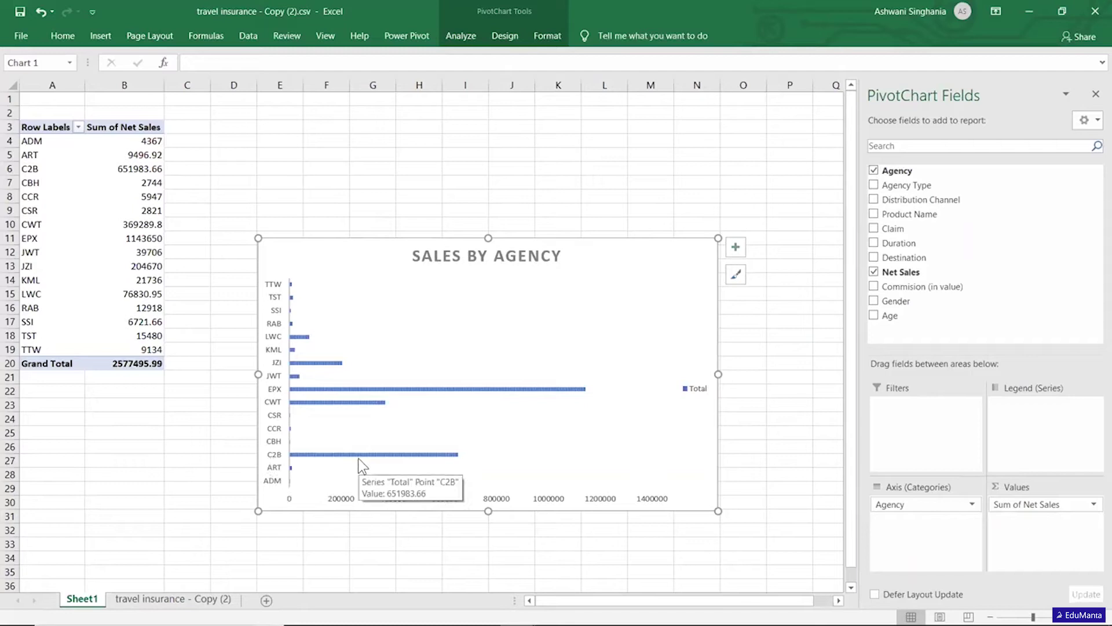
Step: Rename Sheet1 as "Sales by Agency"
{"action": "right_click", "coordinate": [81, 600]}
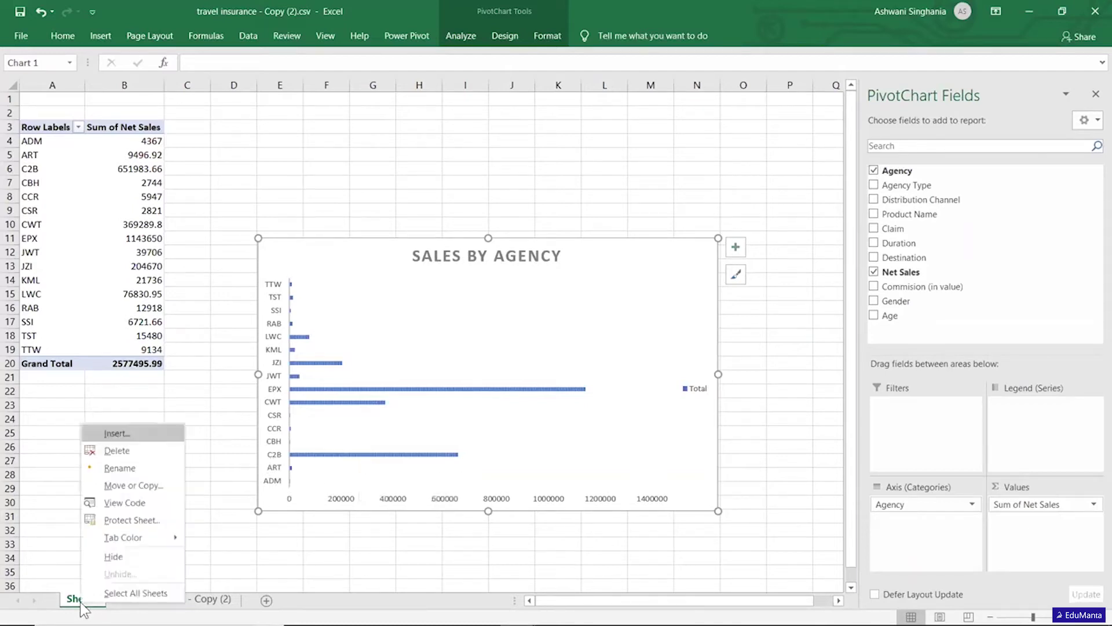
{"action": "left_click", "coordinate": [138, 467]}
{"action": "type", "text": "Sales"}
{"action": "key", "text": "Return"}
{"action": "type", "text": "by Agency"}
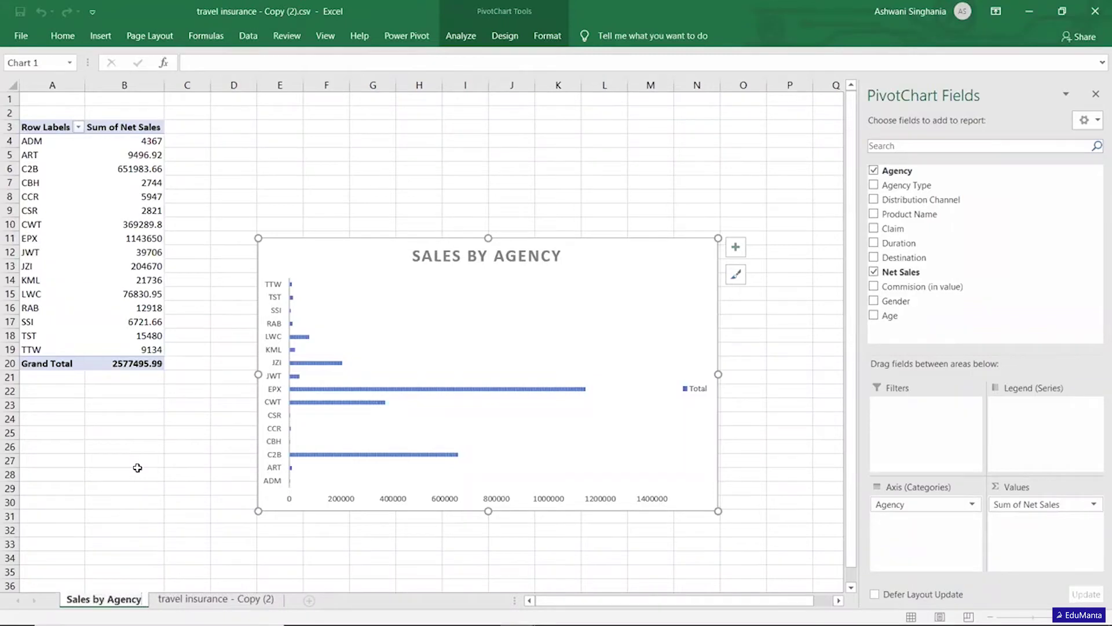
{"action": "key", "text": "Return"}
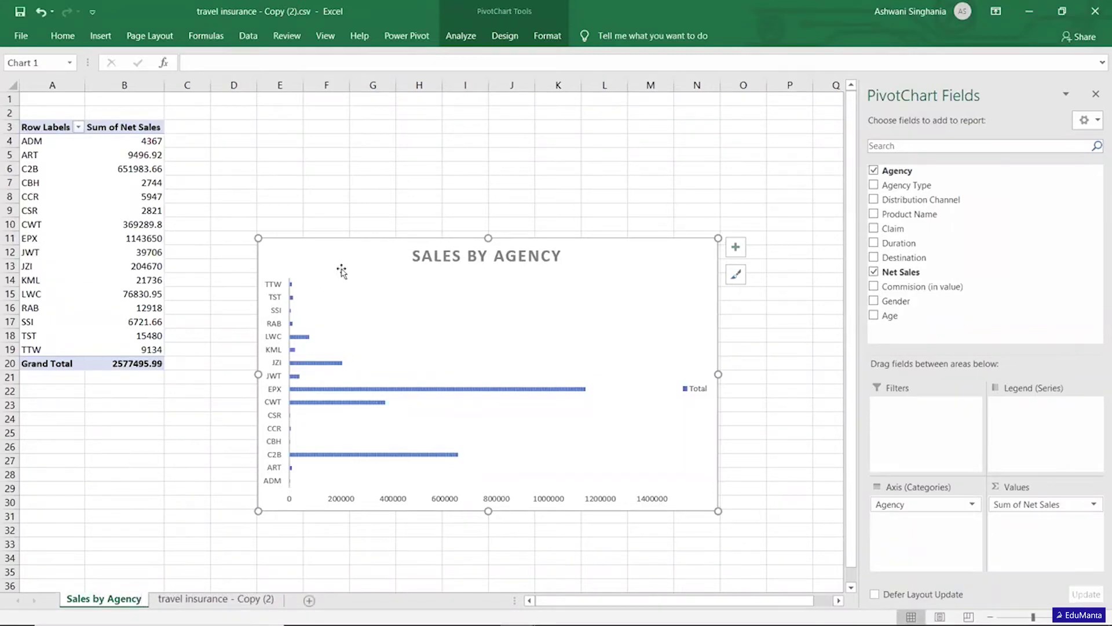
Step: Move the agency chart up beside the PivotTable so that it starts at about cell D2
{"action": "left_click", "coordinate": [549, 285]}
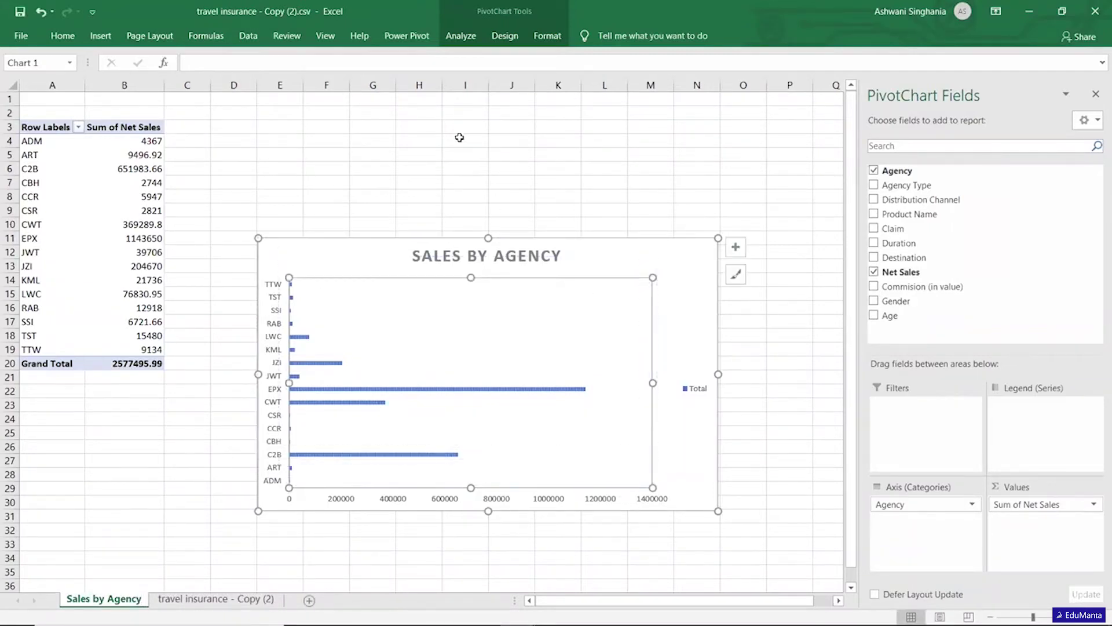
{"action": "key", "text": "ctrl+z"}
{"action": "left_click_drag", "start_coordinate": [602, 244], "coordinate": [584, 119]}
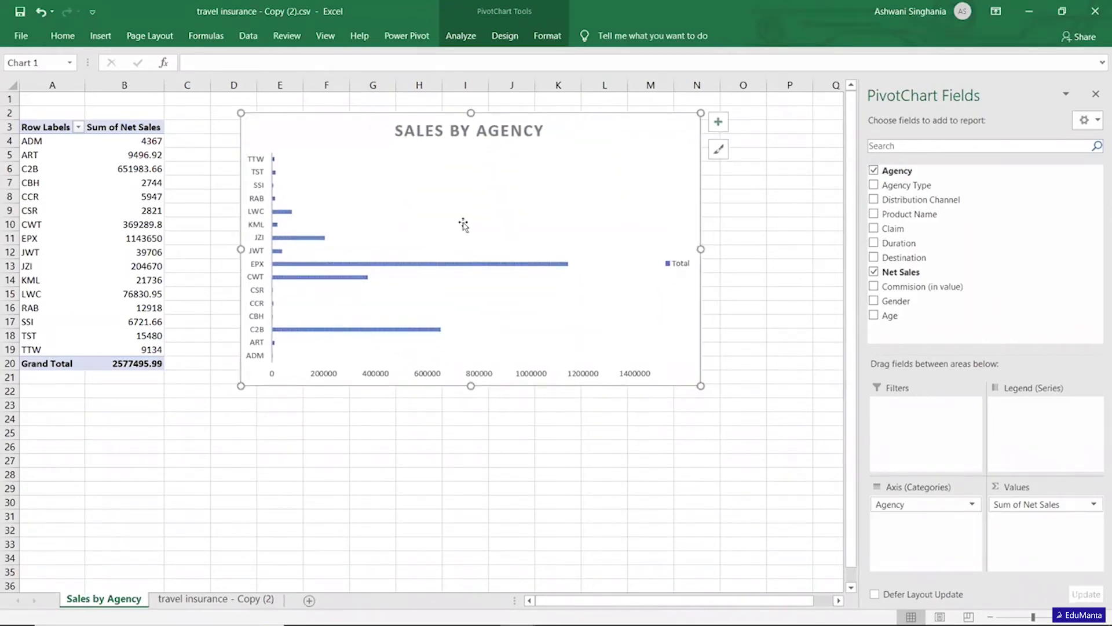
Step: Create a copy of the Sales by Agency sheet within the same workbook, placed before the original
{"action": "right_click", "coordinate": [115, 601]}
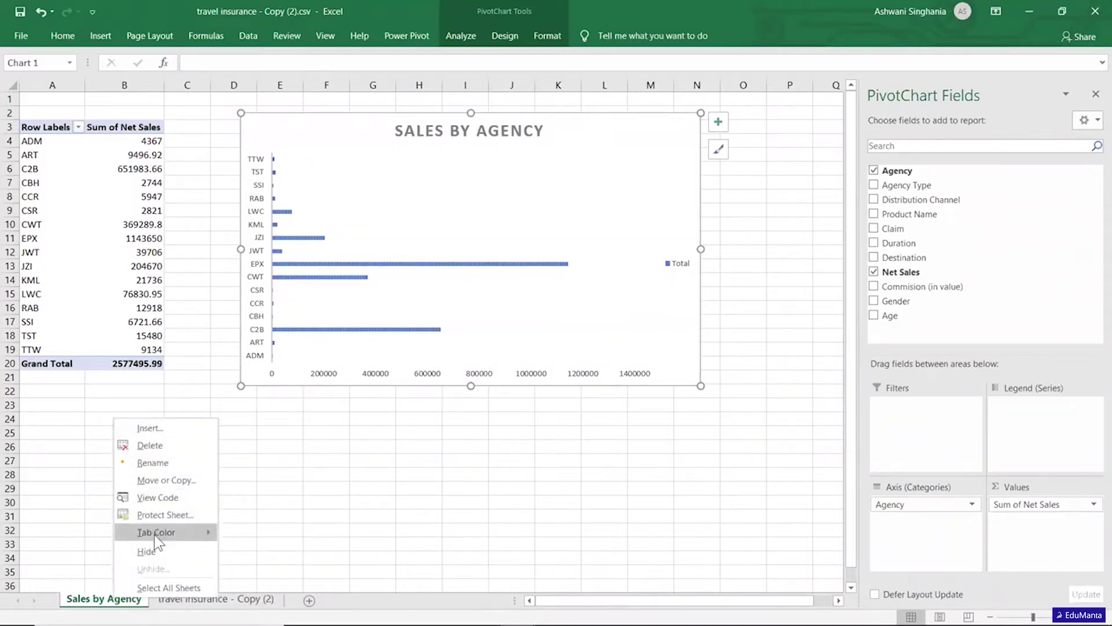
{"action": "left_click", "coordinate": [168, 479]}
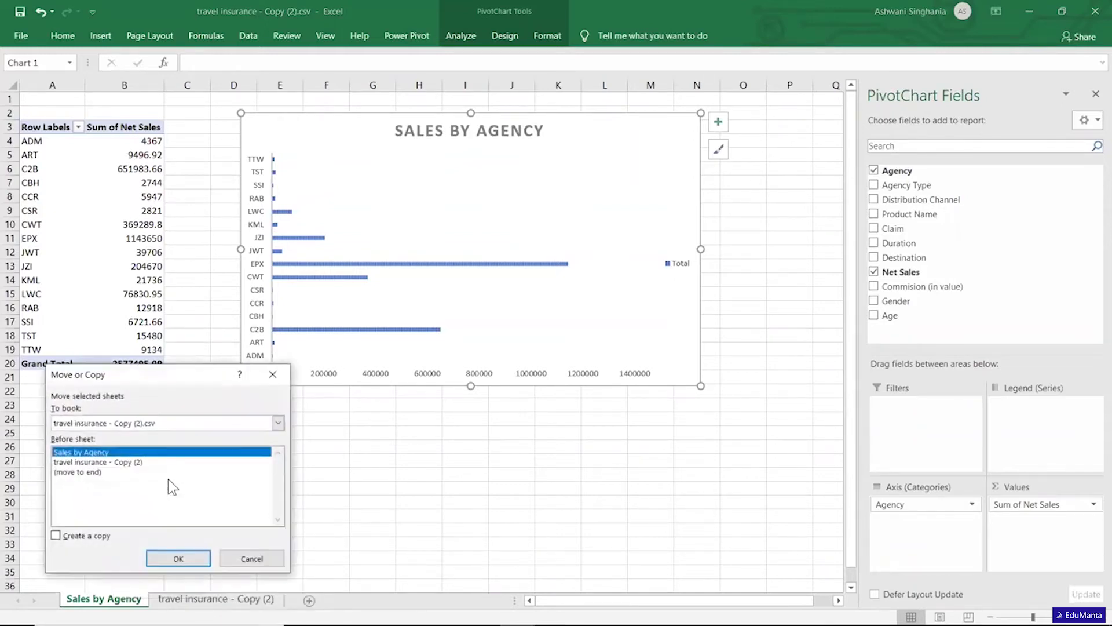
{"action": "left_click", "coordinate": [53, 536]}
{"action": "left_click", "coordinate": [164, 558]}
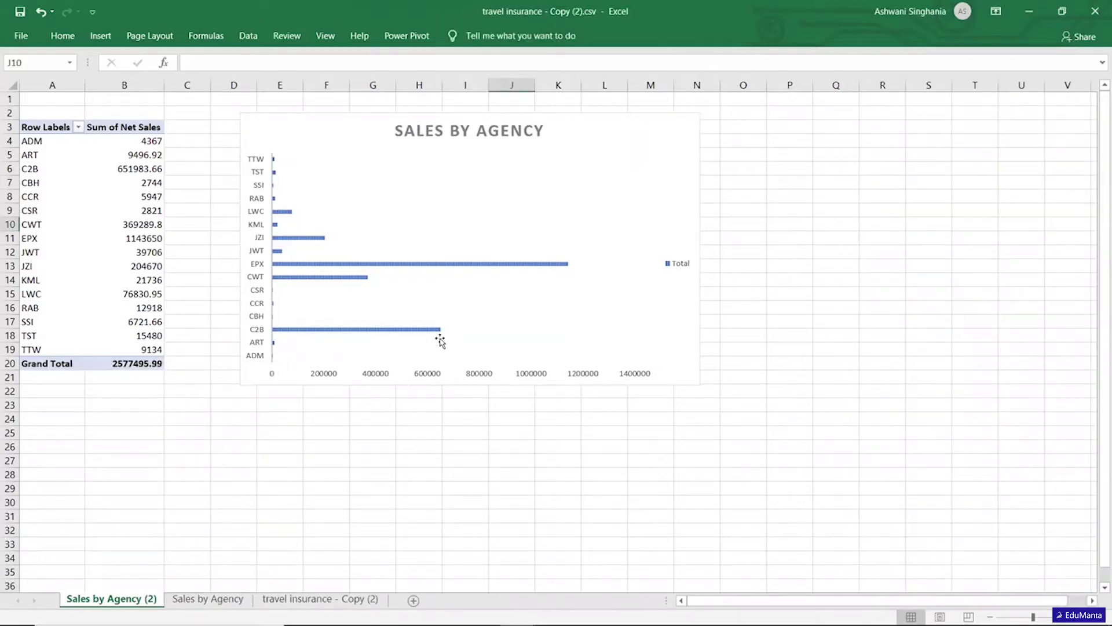
Step: Replace Agency with Product Name as the row field of the copied sheet's PivotTable
{"action": "left_click", "coordinate": [57, 178]}
{"action": "left_click", "coordinate": [115, 180]}
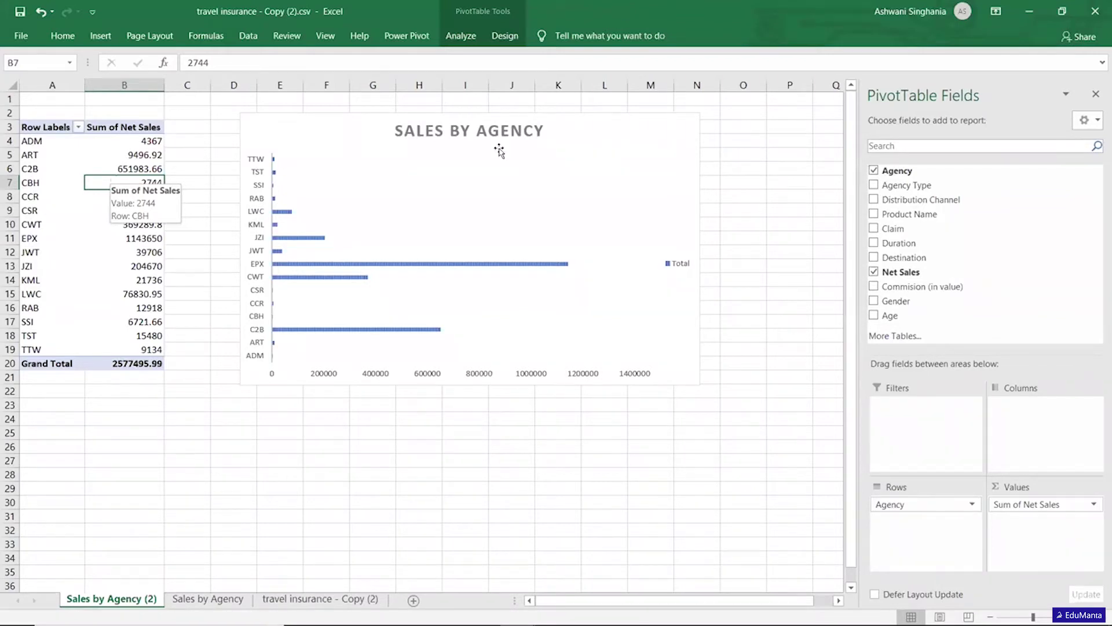
{"action": "left_click", "coordinate": [875, 172]}
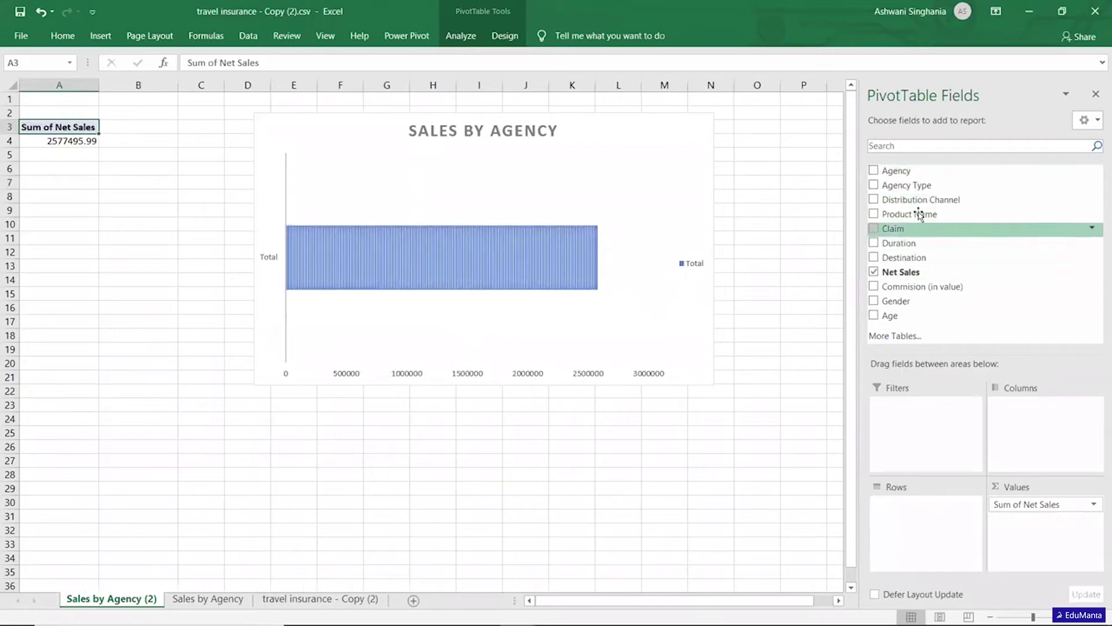
{"action": "left_click_drag", "start_coordinate": [911, 215], "coordinate": [953, 534]}
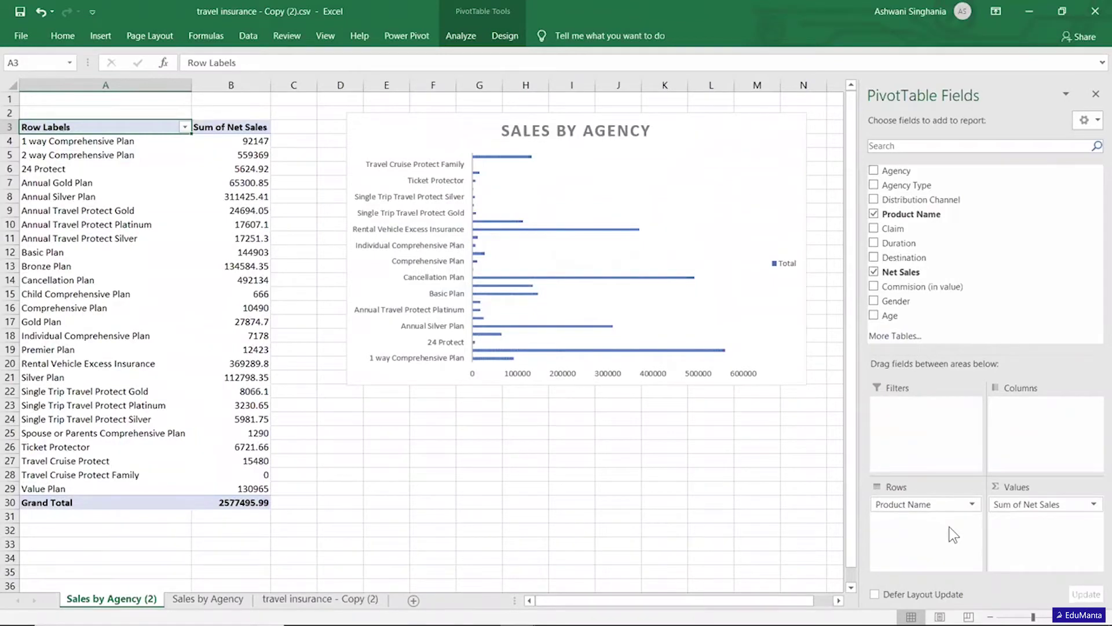
Step: Change the copied chart's title to "SALES BY PRODUCT"
{"action": "left_click", "coordinate": [562, 131]}
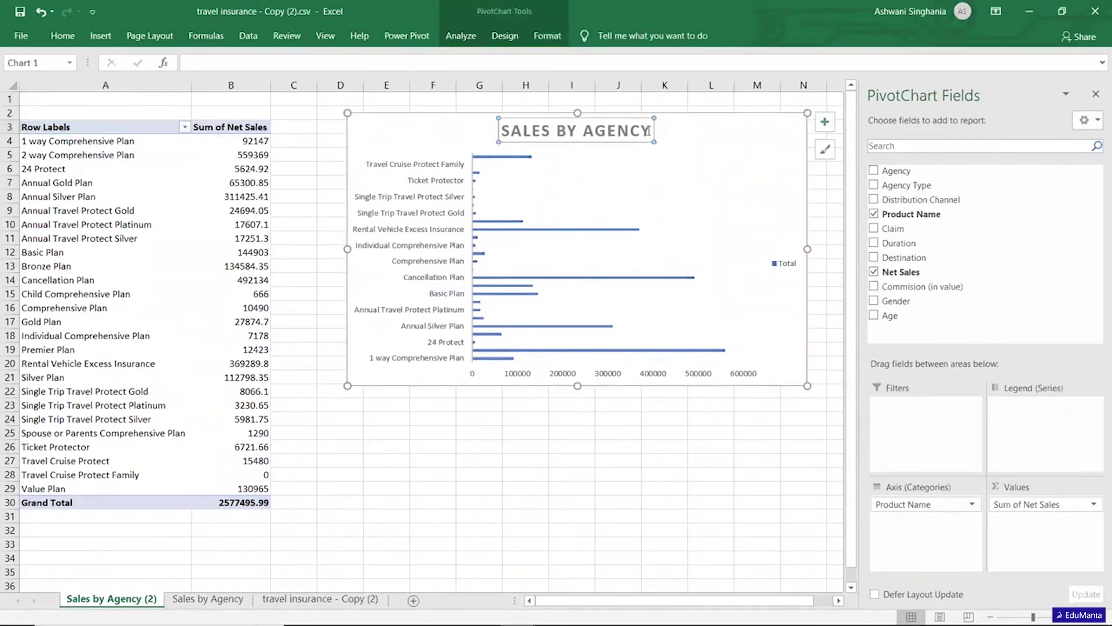
{"action": "double_click", "coordinate": [626, 131]}
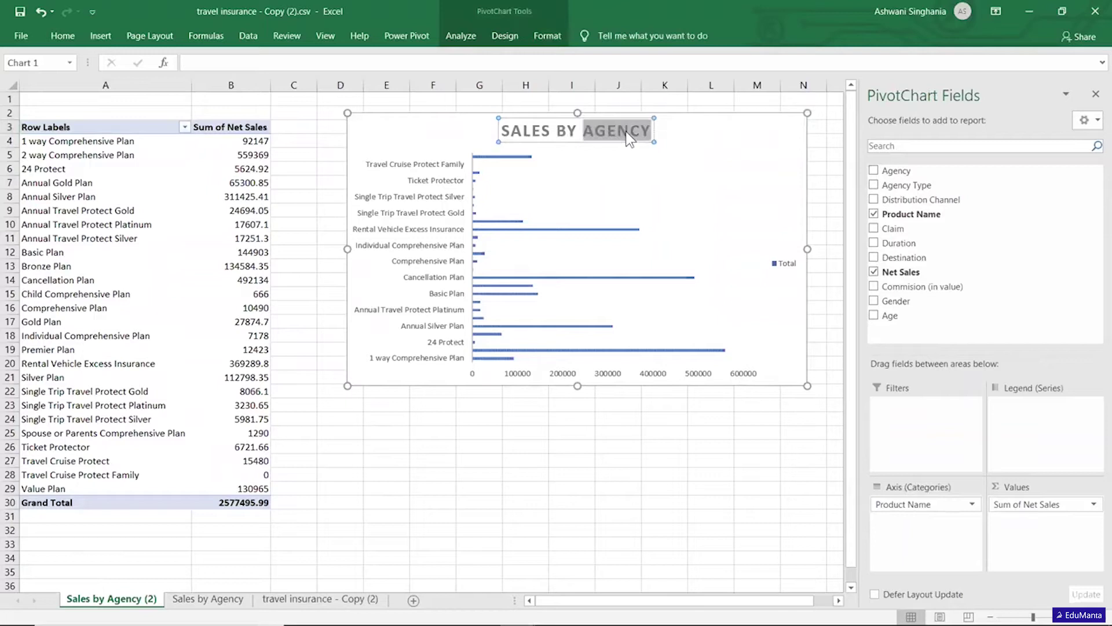
{"action": "type", "text": "PRODUCT"}
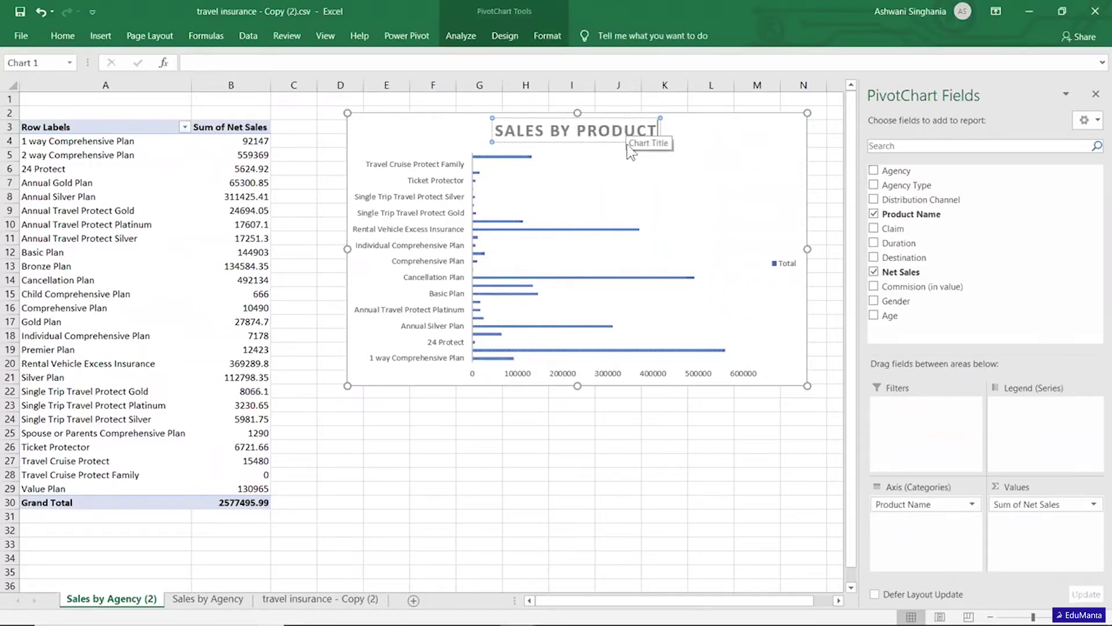
{"action": "left_click", "coordinate": [770, 155]}
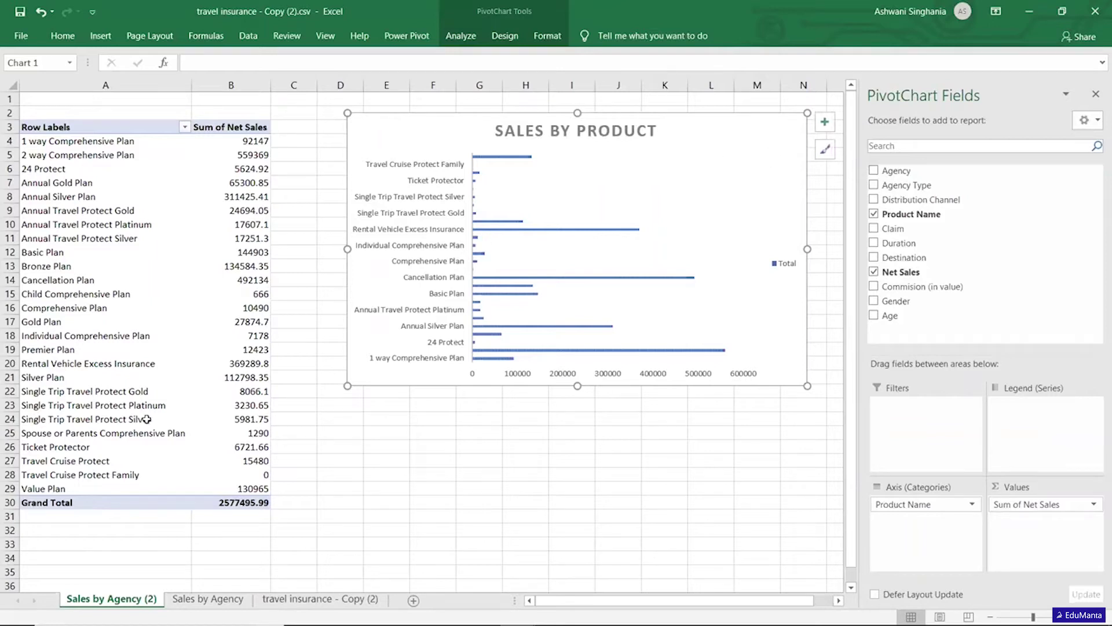
Step: Rename the copied sheet "Sales by Agency (2)" as "Sales by Product"
{"action": "right_click", "coordinate": [127, 605]}
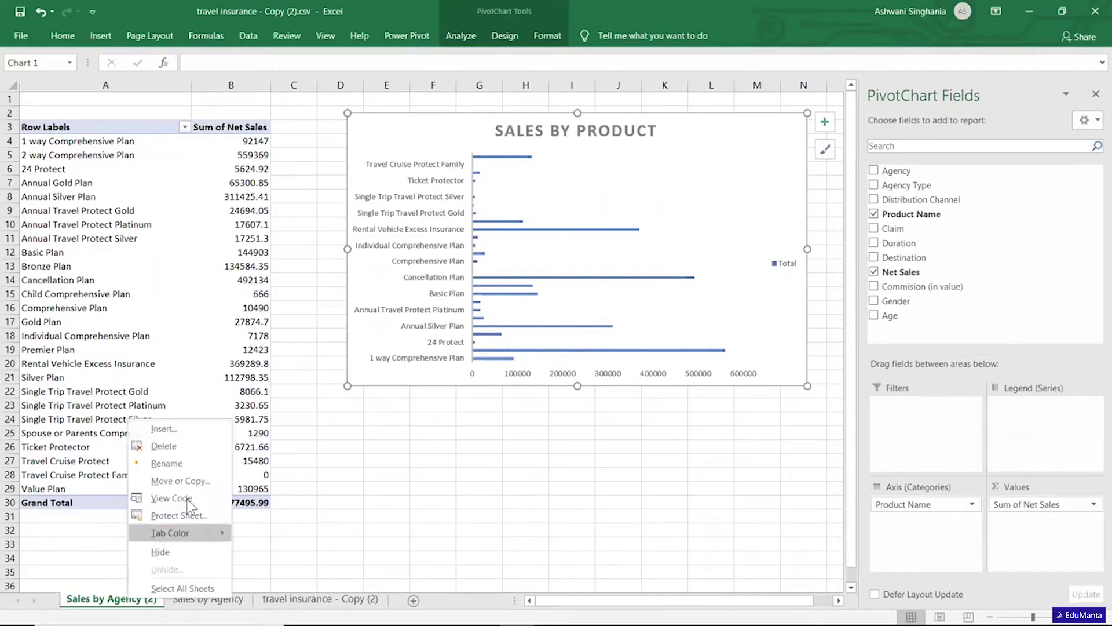
{"action": "left_click", "coordinate": [178, 463]}
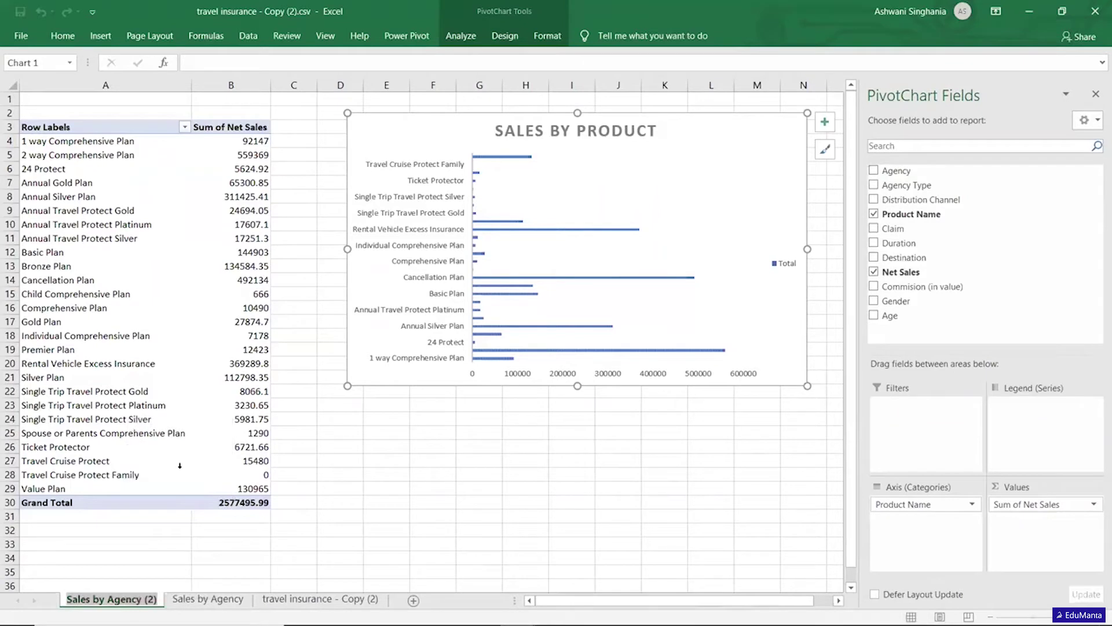
{"action": "type", "text": "Sales by Product"}
{"action": "key", "text": "Return"}
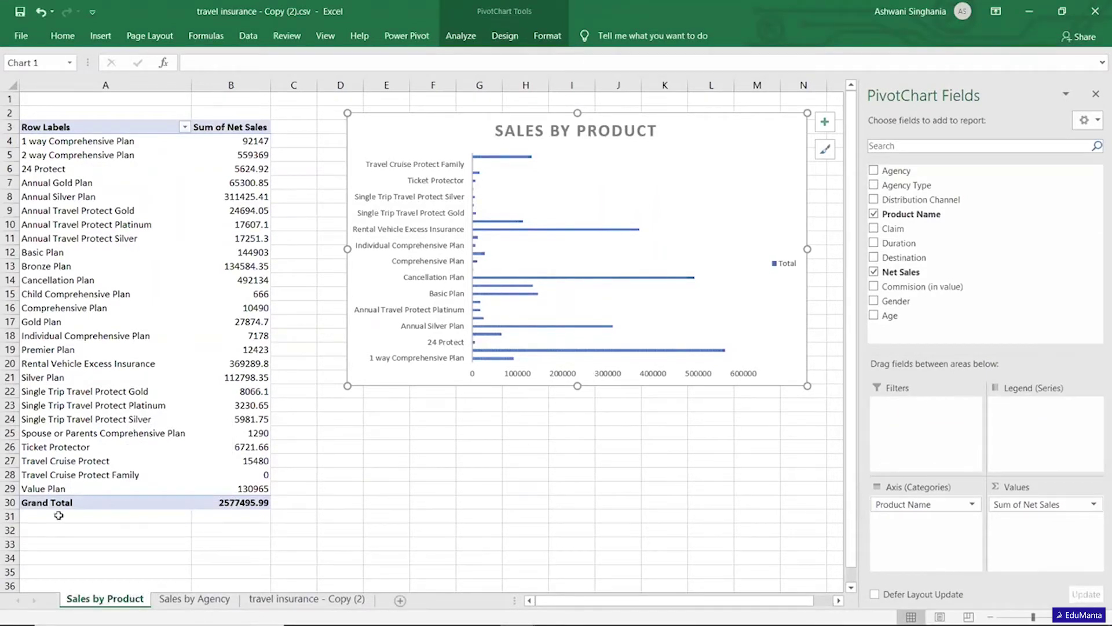
Step: Create a copy of the Sales by Product sheet within the same workbook, placed before the original
{"action": "right_click", "coordinate": [112, 605]}
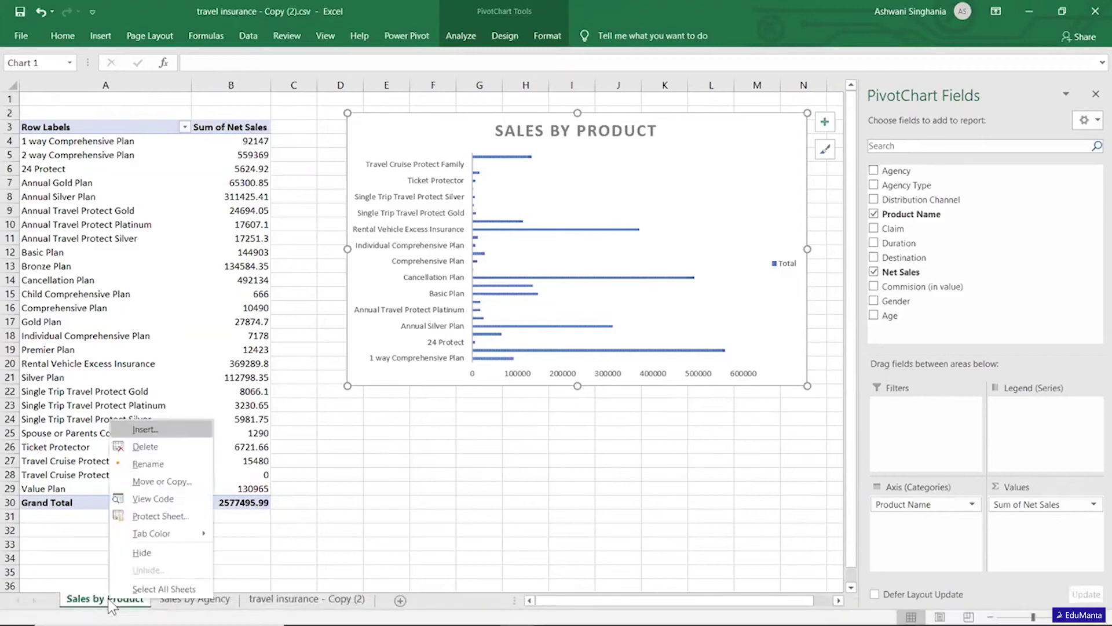
{"action": "left_click", "coordinate": [535, 483]}
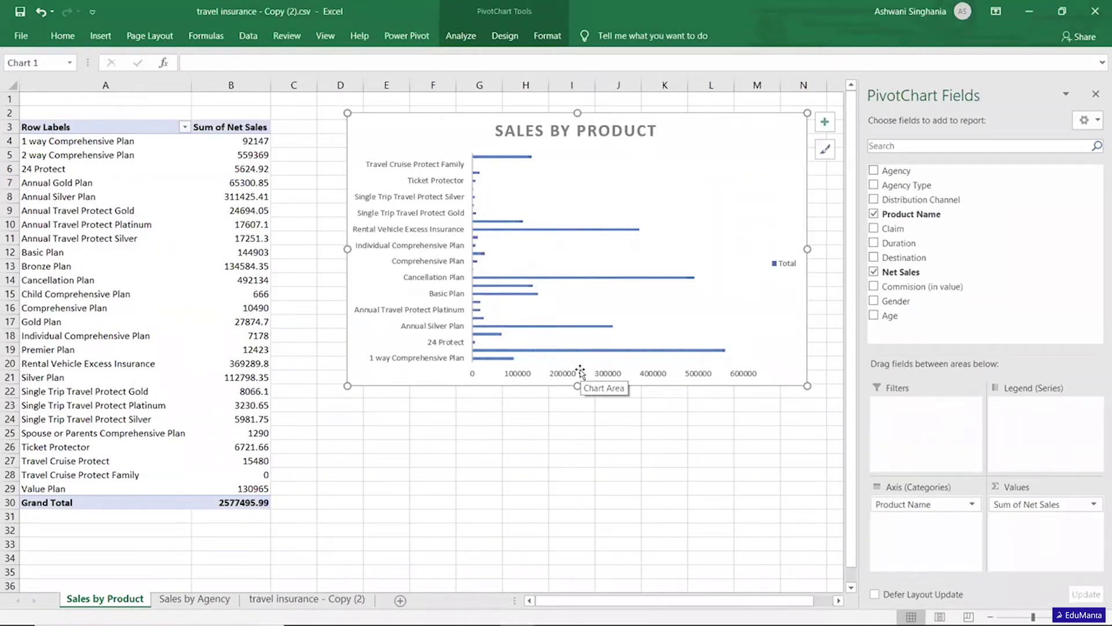
{"action": "right_click", "coordinate": [122, 603]}
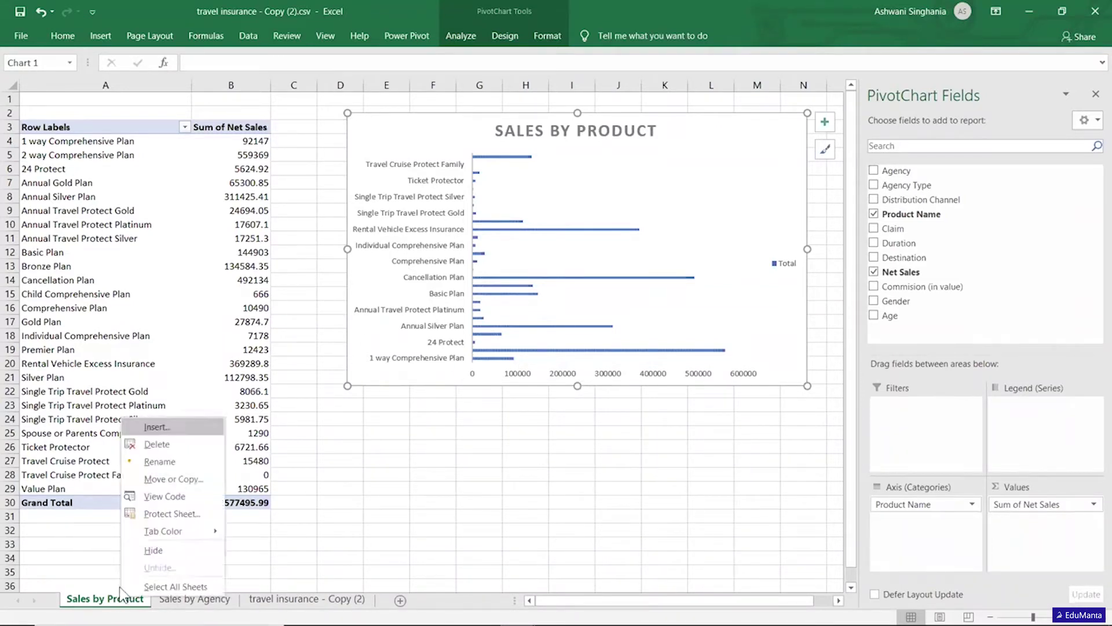
{"action": "left_click", "coordinate": [167, 479]}
{"action": "left_click", "coordinate": [55, 540]}
{"action": "left_click", "coordinate": [166, 560]}
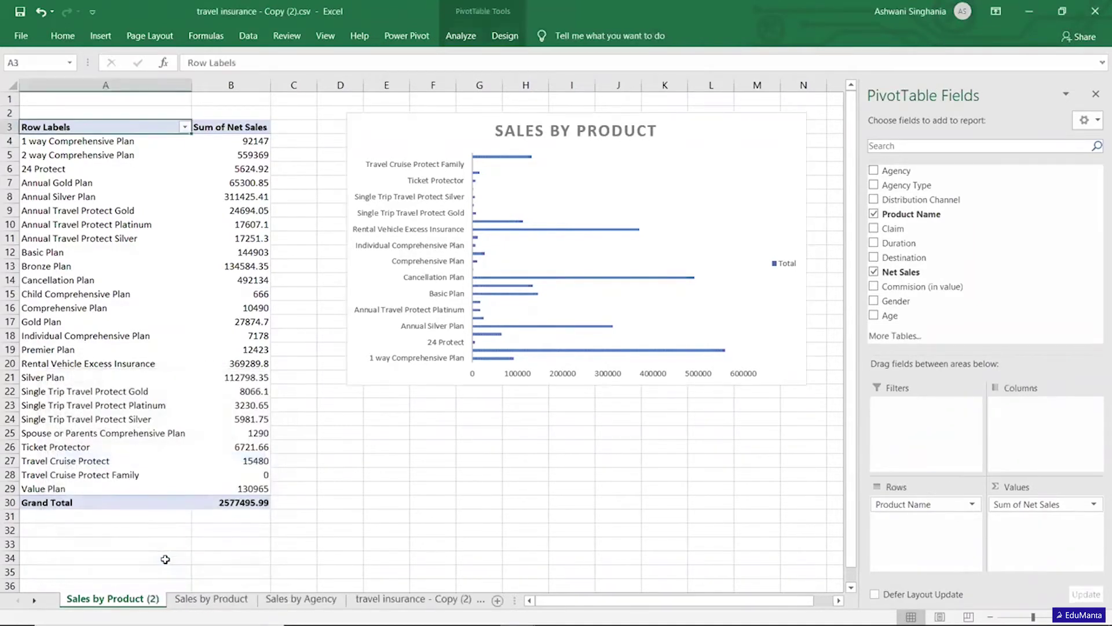
Step: Replace Product Name with Age as the row field of the copied sheet's PivotTable
{"action": "right_click", "coordinate": [145, 602]}
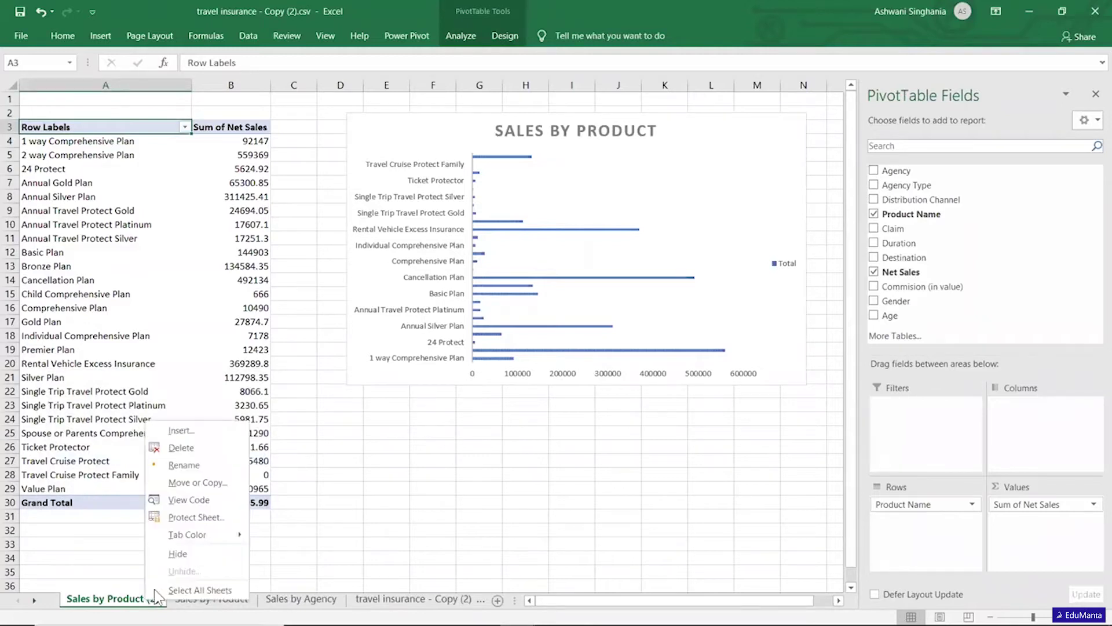
{"action": "left_click", "coordinate": [618, 457]}
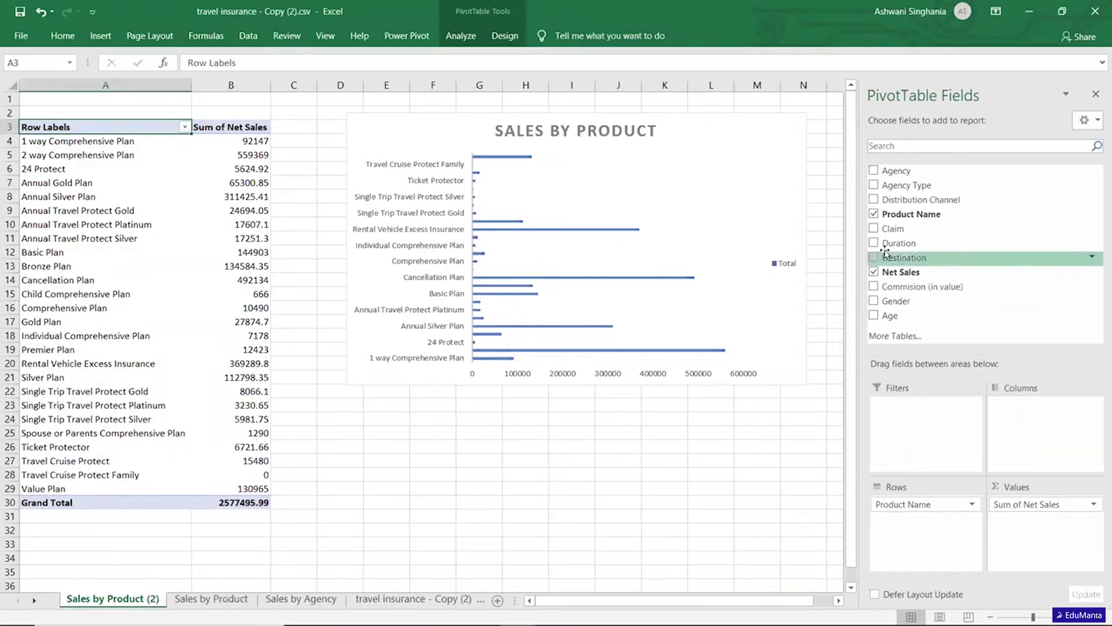
{"action": "left_click", "coordinate": [874, 214]}
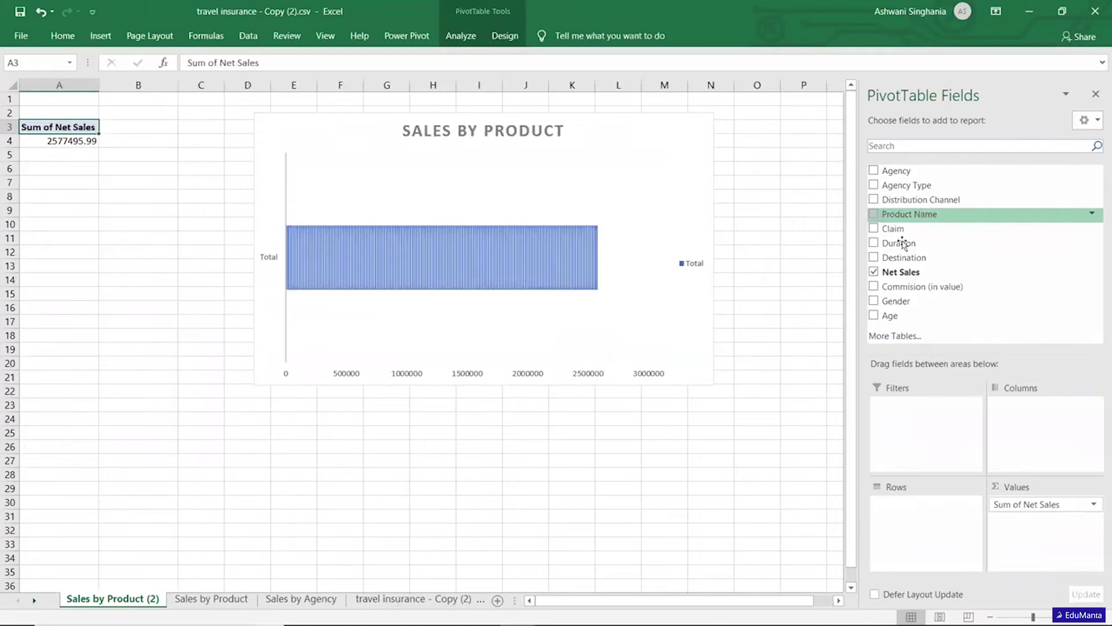
{"action": "left_click_drag", "start_coordinate": [906, 315], "coordinate": [956, 524]}
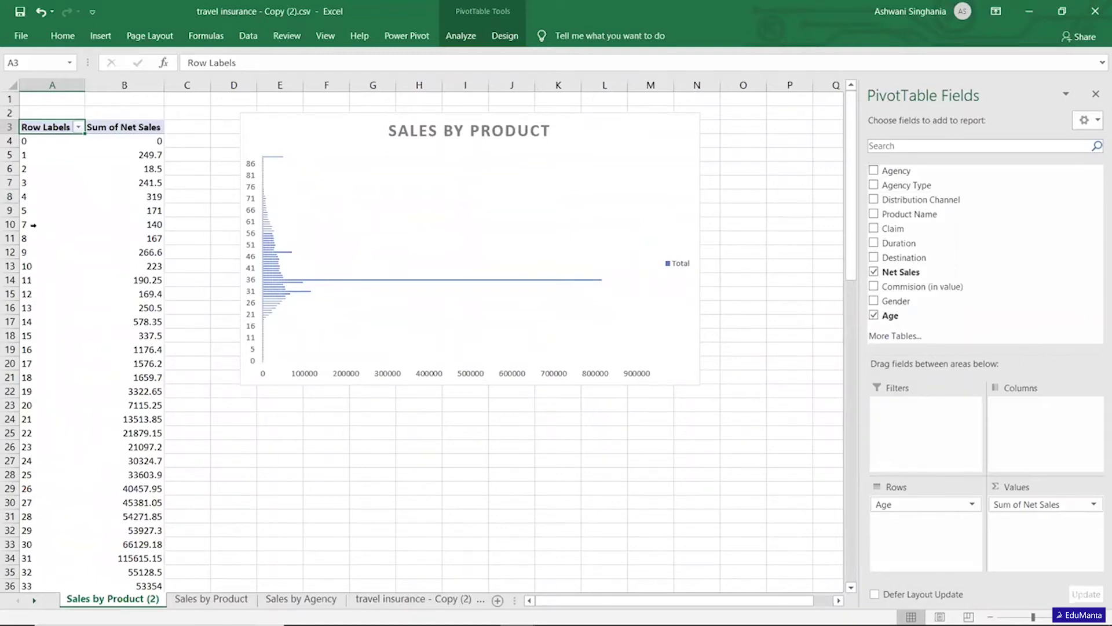
Step: Group the PivotTable's Age row labels into intervals of 5
{"action": "left_click", "coordinate": [20, 243]}
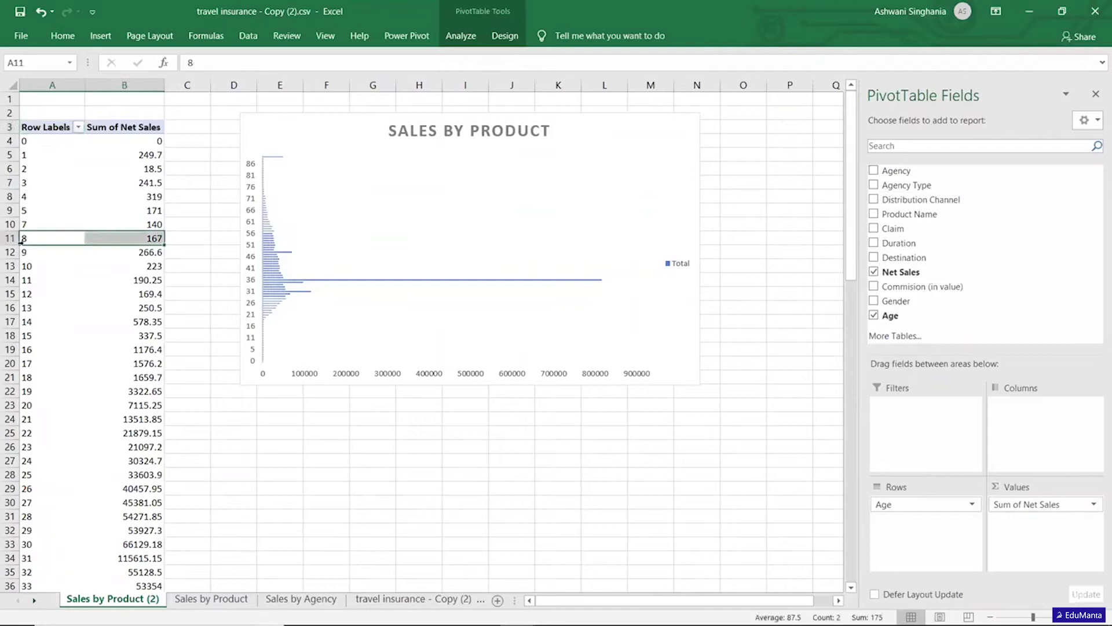
{"action": "left_click", "coordinate": [37, 200]}
{"action": "right_click", "coordinate": [39, 200]}
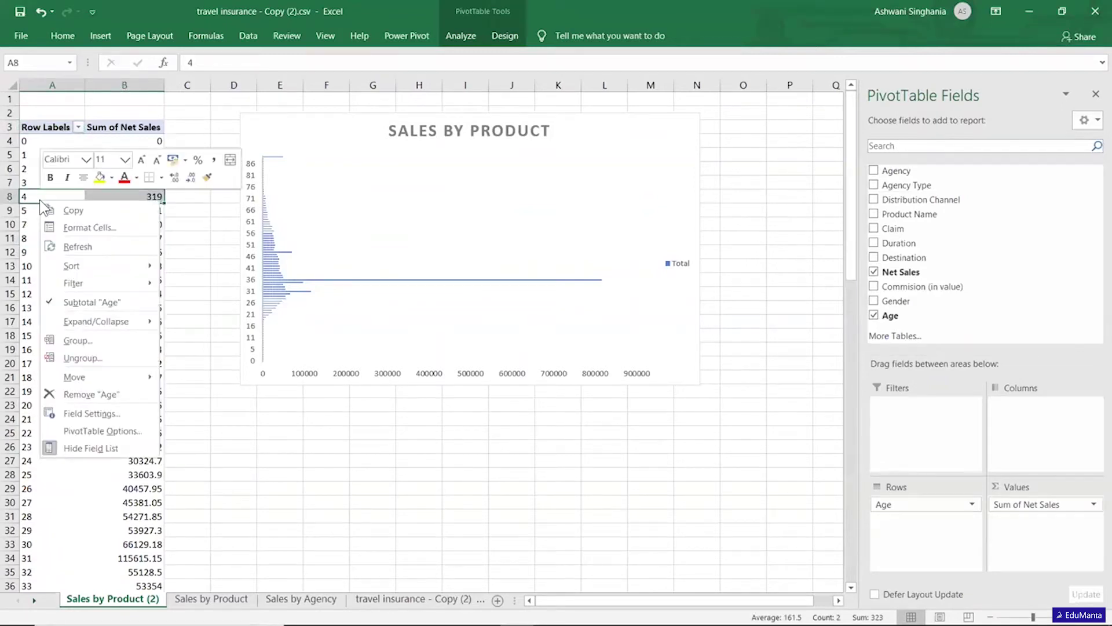
{"action": "left_click", "coordinate": [83, 341]}
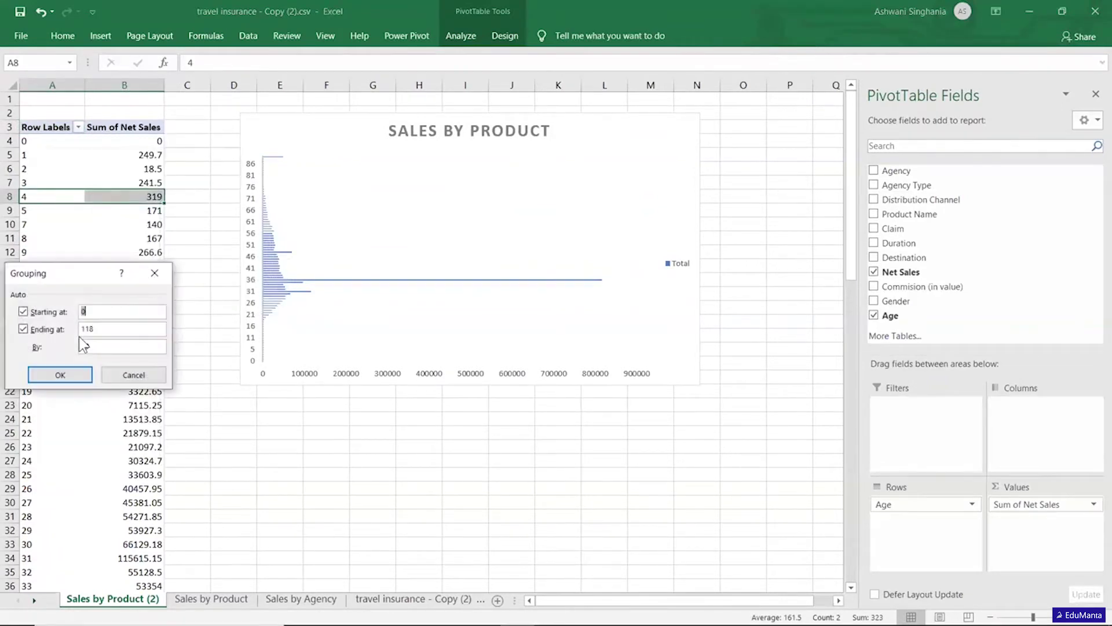
{"action": "left_click", "coordinate": [104, 349]}
{"action": "key", "text": "BackSpace"}
{"action": "key", "text": "BackSpace"}
{"action": "type", "text": "5"}
{"action": "left_click", "coordinate": [59, 376]}
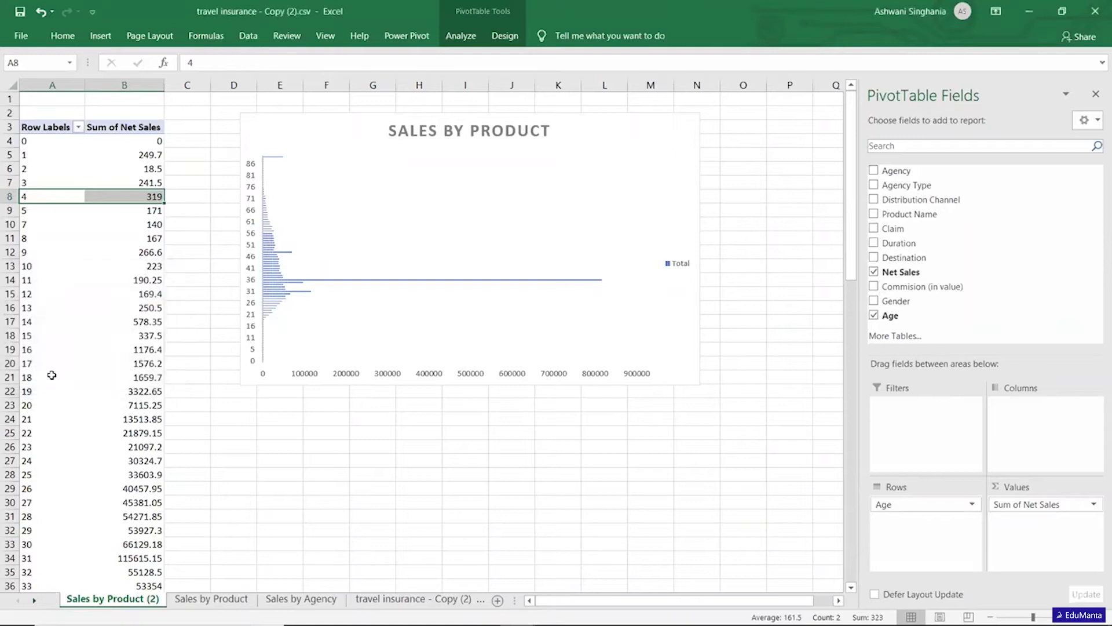
{"action": "left_click", "coordinate": [264, 393]}
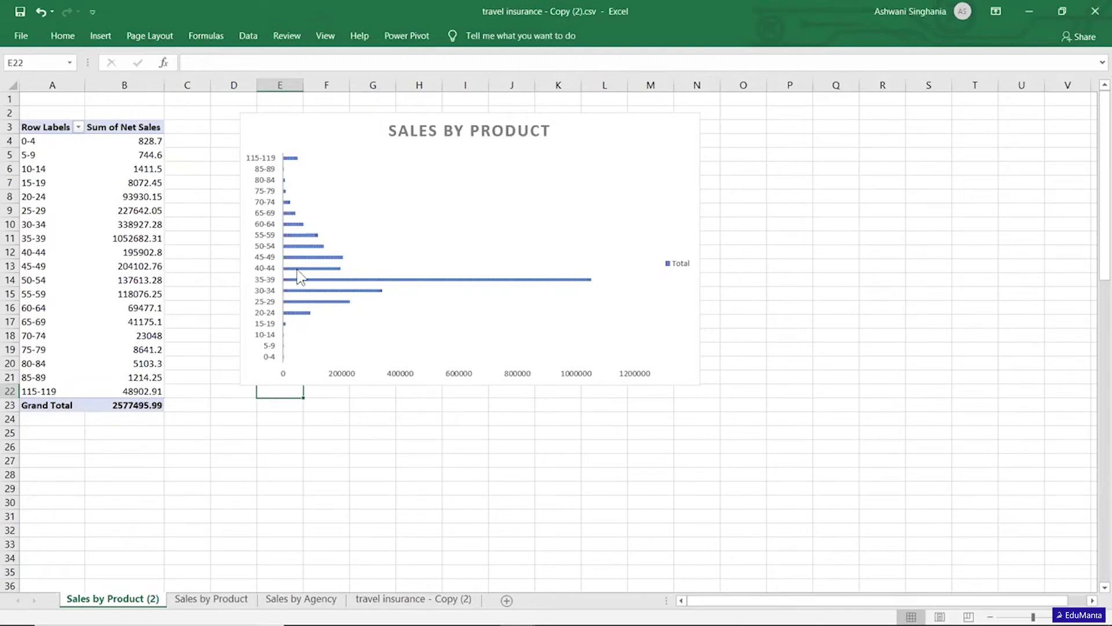
Step: Change the age chart's title to "SALES BY AGE"
{"action": "left_click", "coordinate": [482, 131]}
{"action": "double_click", "coordinate": [525, 131]}
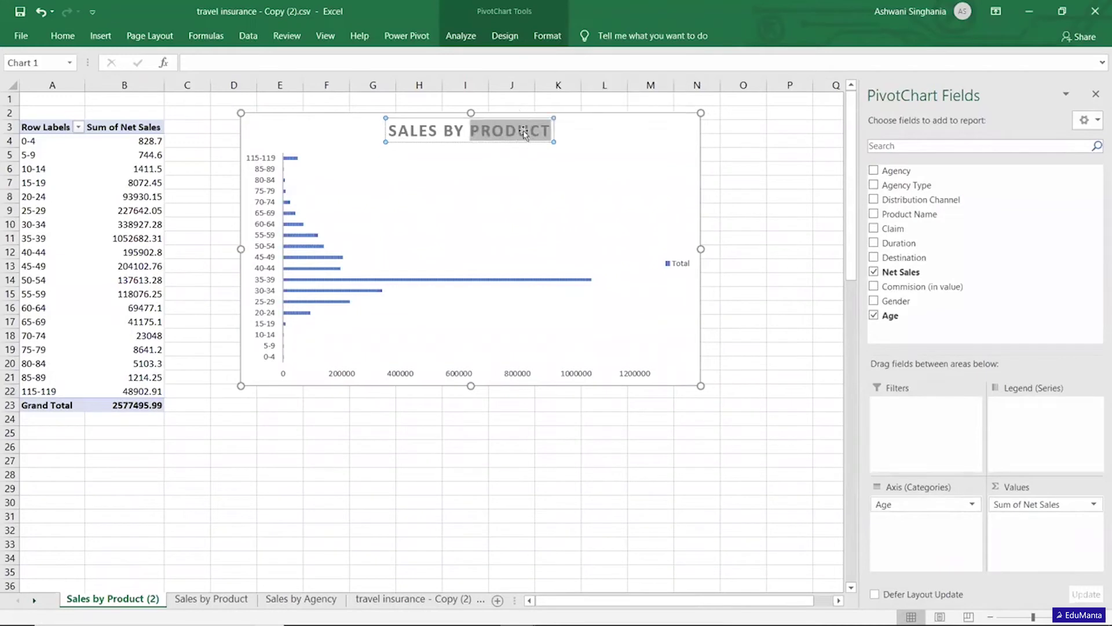
{"action": "type", "text": "AGE"}
{"action": "left_click", "coordinate": [700, 543]}
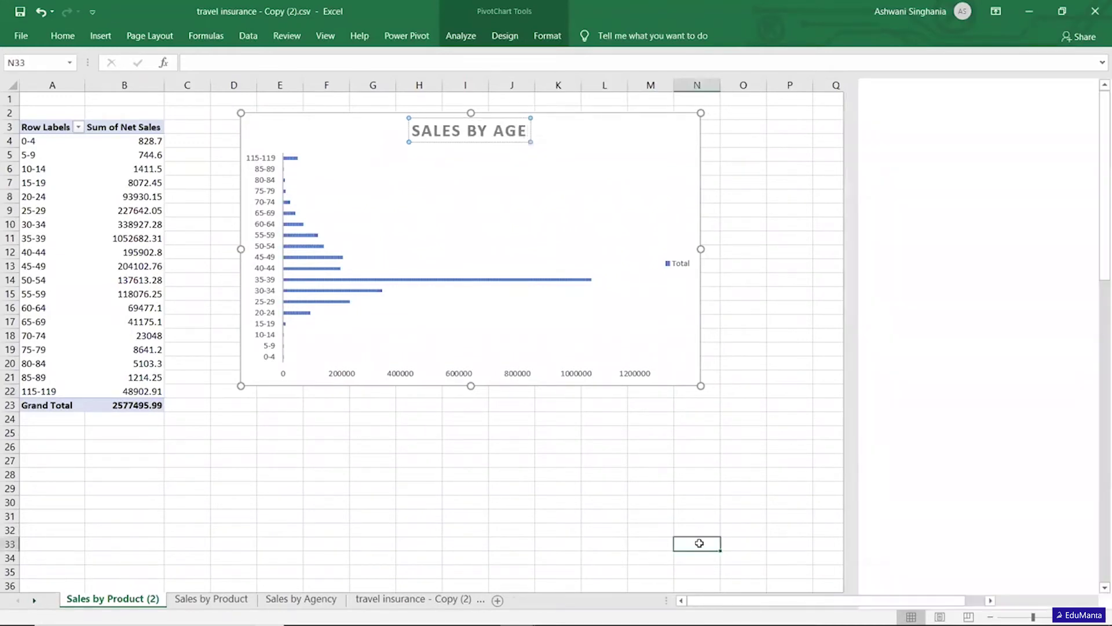
Step: Rename the sheet "Sales by Product (2)" as "Sales by Age" and create a copy of it placed before the original
{"action": "right_click", "coordinate": [143, 602]}
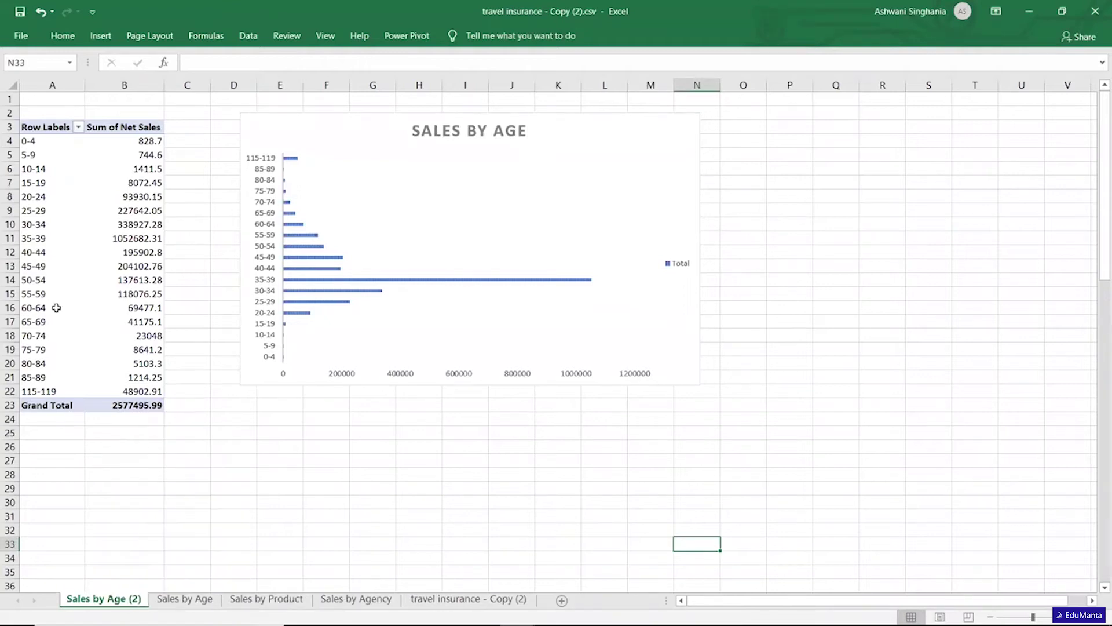
Step: Replace Age with Distribution Channel as the row field of the PivotTable on the Sales by Age (2) sheet
{"action": "left_click", "coordinate": [119, 296]}
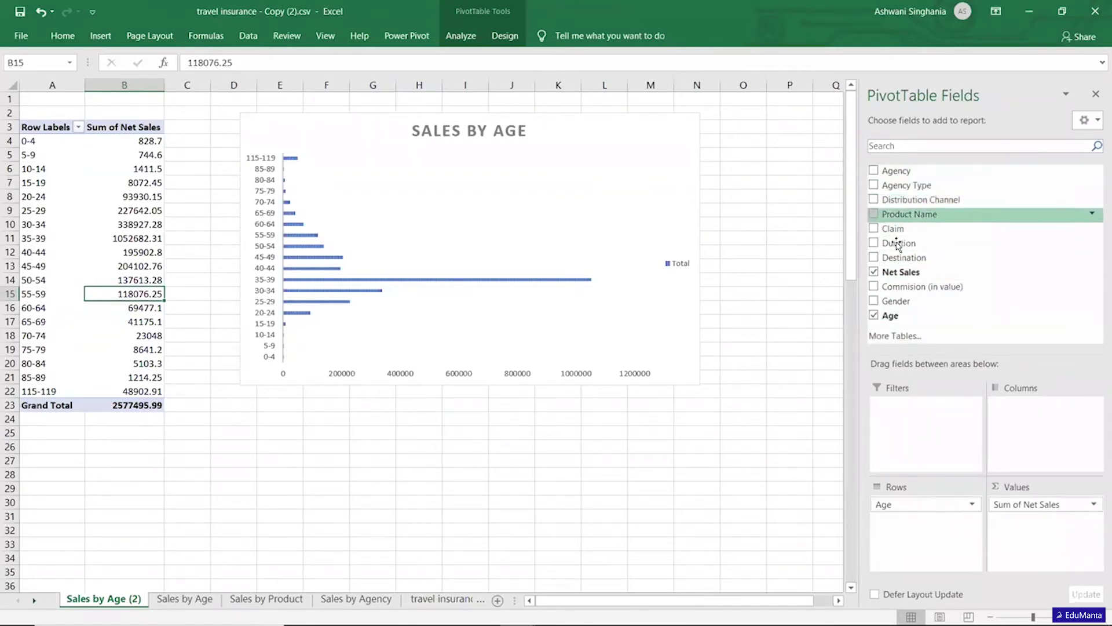
{"action": "left_click", "coordinate": [875, 315]}
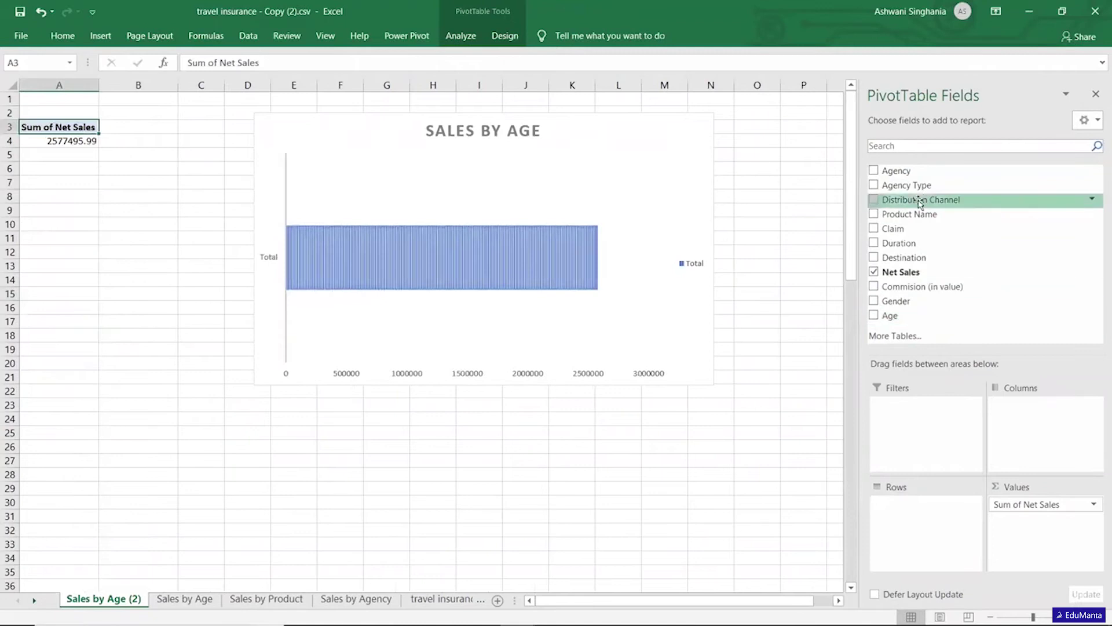
{"action": "left_click_drag", "start_coordinate": [920, 200], "coordinate": [927, 512]}
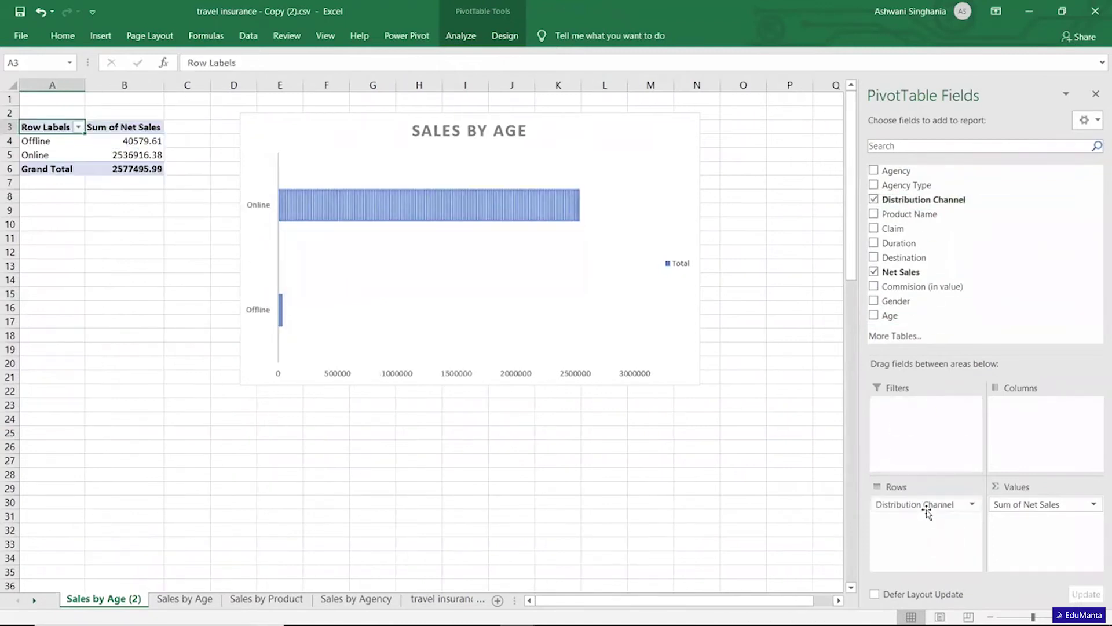
Step: Change the distribution channel chart to a pie chart and apply the chart style with diagonally hatched slices
{"action": "right_click", "coordinate": [512, 272]}
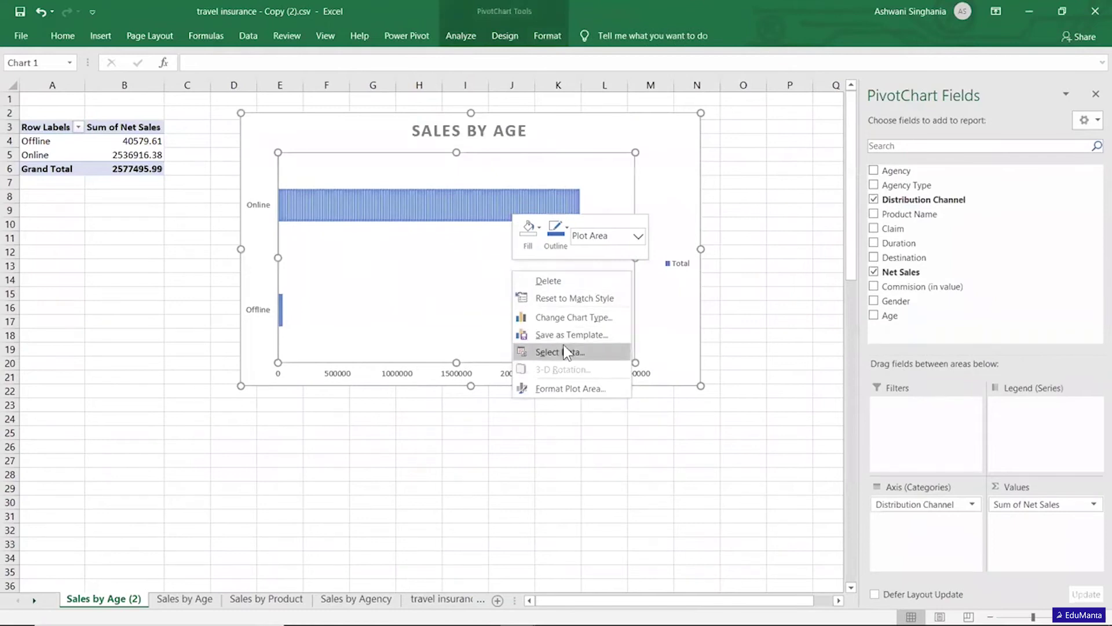
{"action": "left_click", "coordinate": [597, 315]}
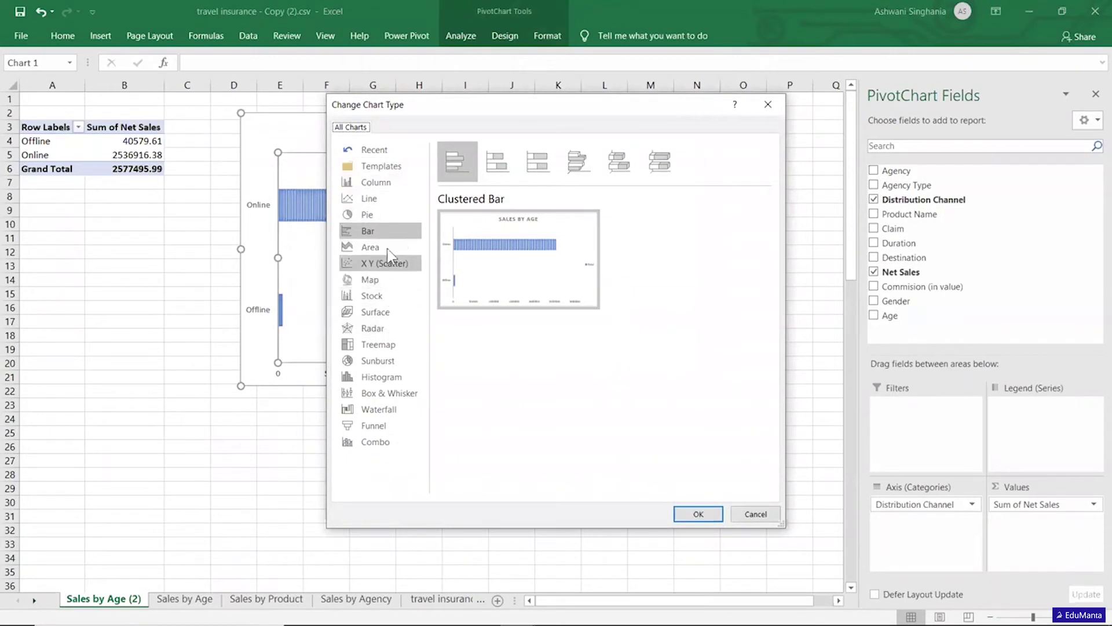
{"action": "left_click", "coordinate": [380, 215]}
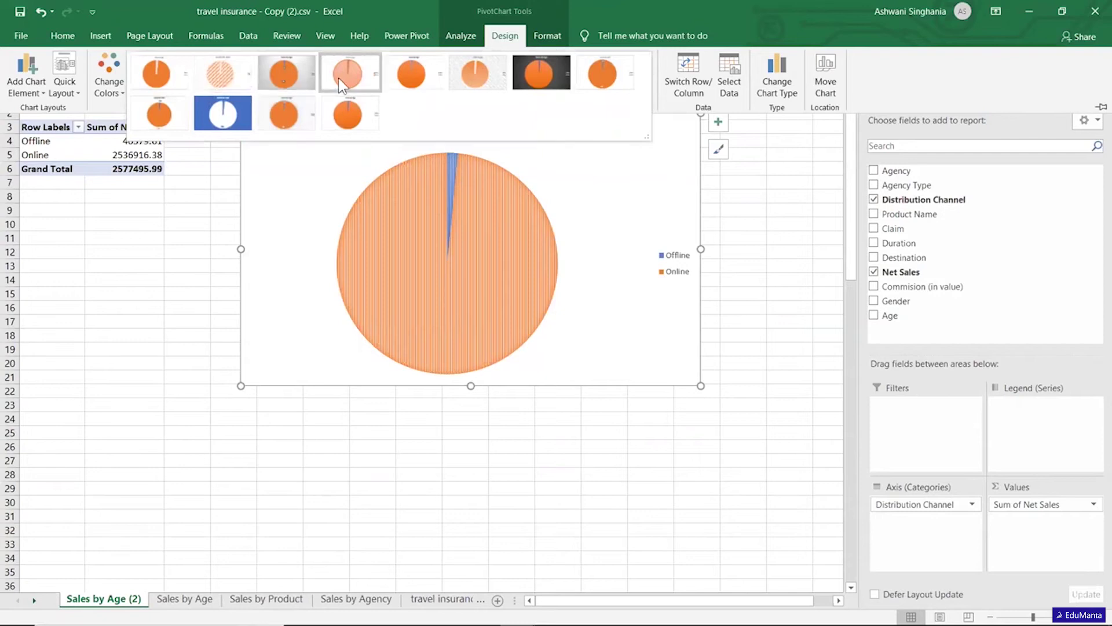
{"action": "left_click", "coordinate": [244, 72]}
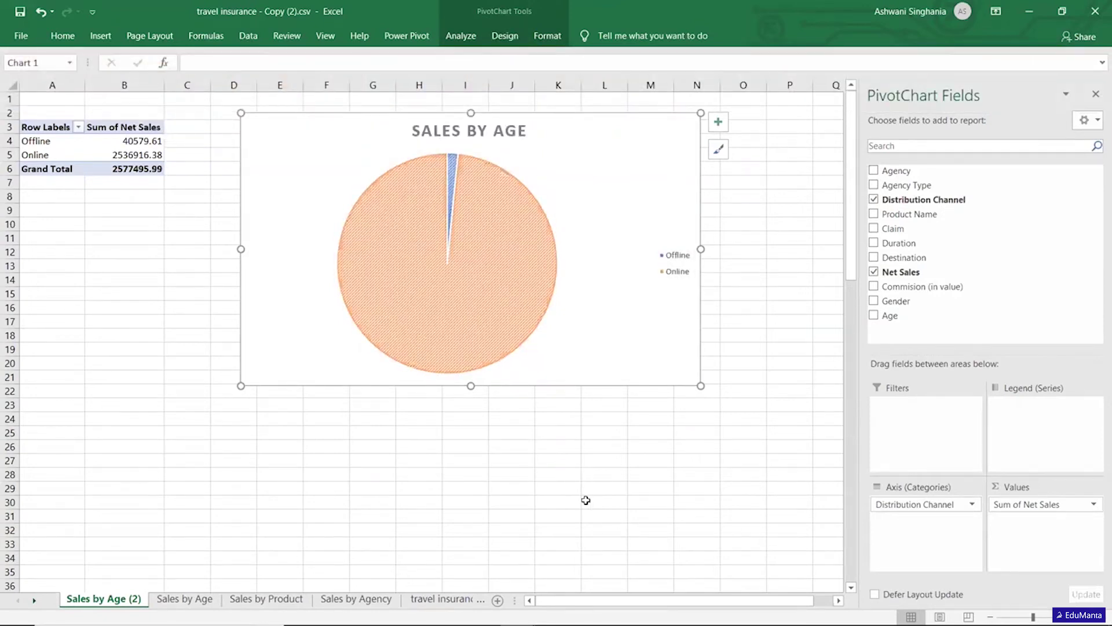
Step: Add data labels to the pie slices and enlarge the chart to reach about column O and row 27
{"action": "right_click", "coordinate": [386, 289]}
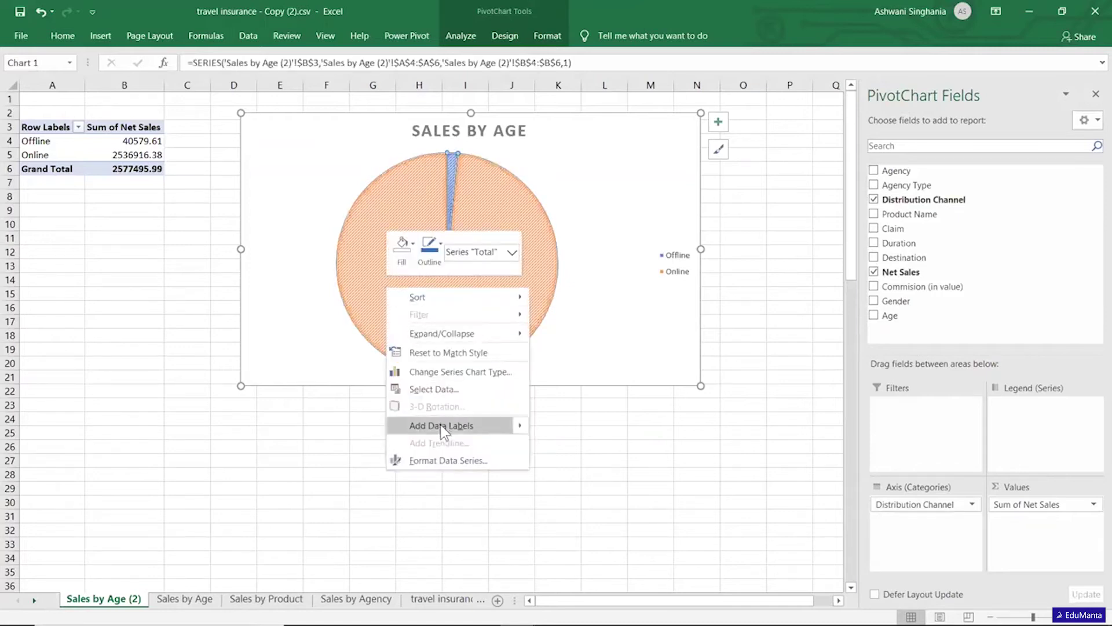
{"action": "left_click", "coordinate": [487, 426]}
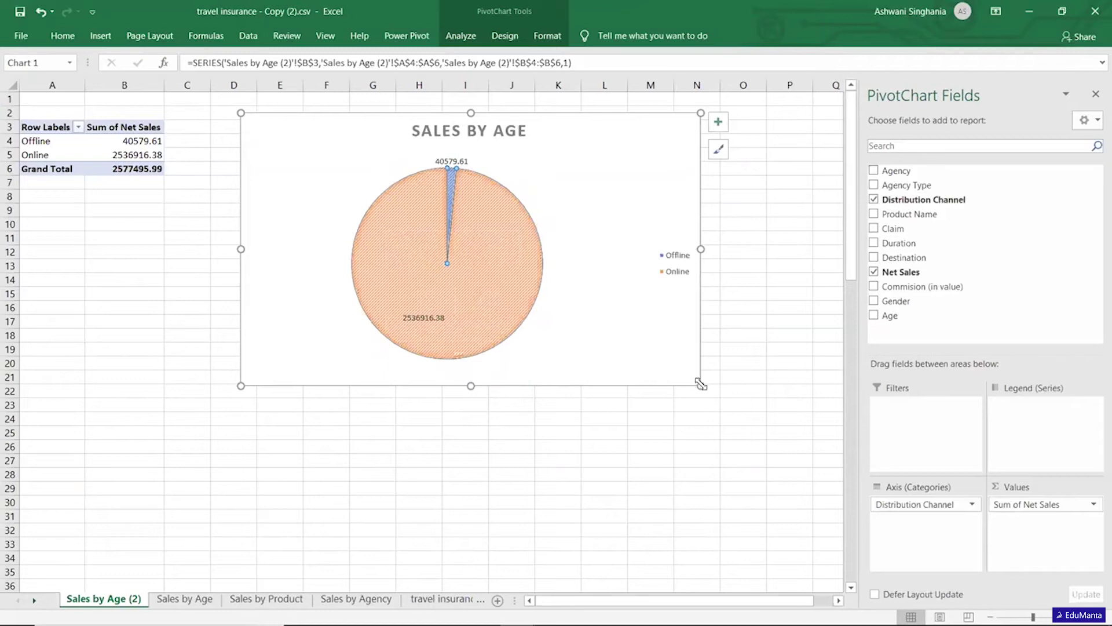
{"action": "left_click_drag", "start_coordinate": [701, 384], "coordinate": [784, 471]}
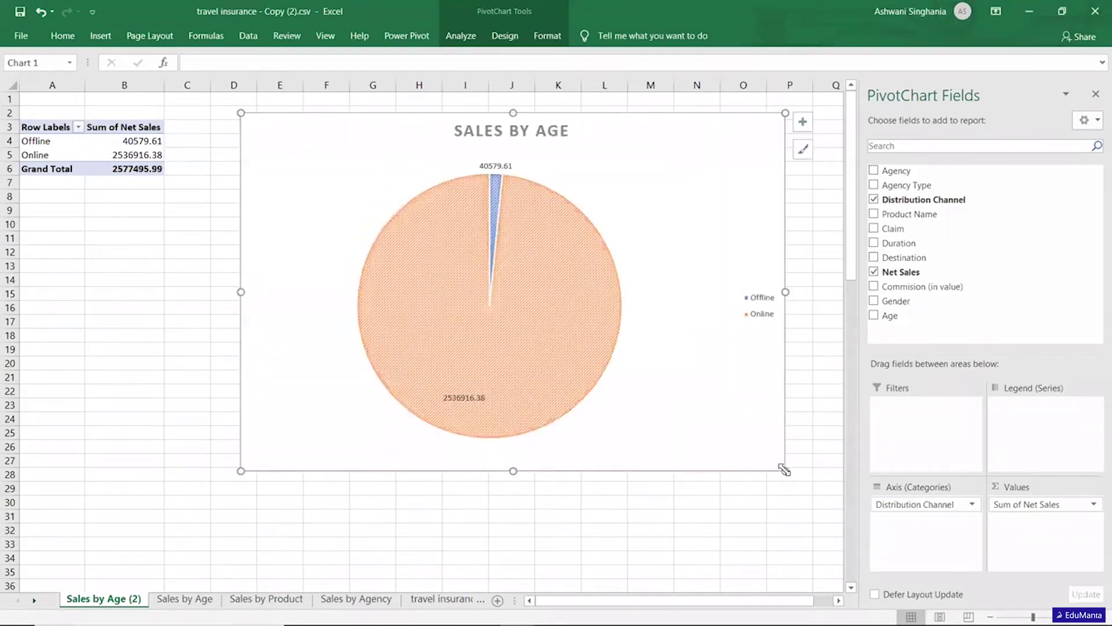
{"action": "left_click", "coordinate": [669, 504]}
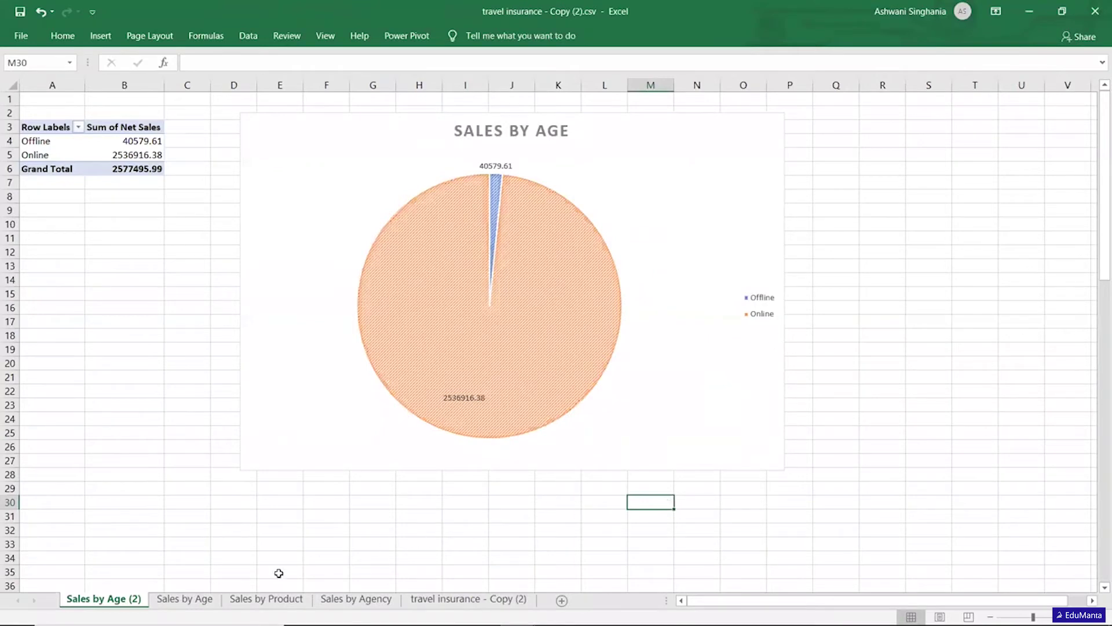
Step: Check the finished dashboard in the "travel insurance - Copy" workbook, and return to the "Copy (2)" workbook
{"action": "key", "text": "alt+Tab"}
{"action": "key", "text": "alt+Tab"}
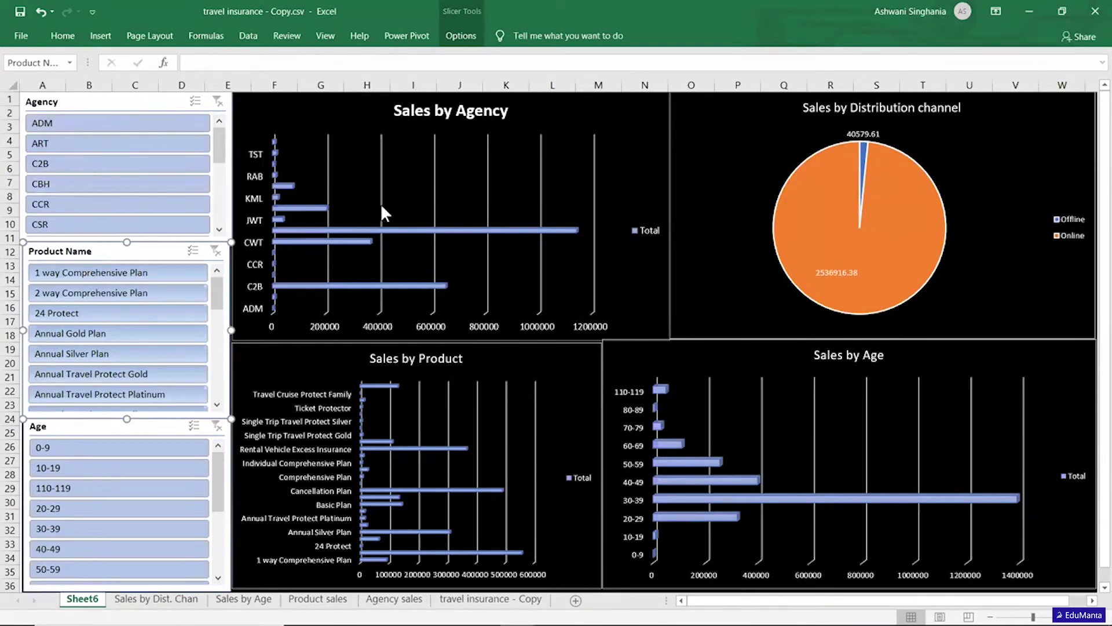
{"action": "key", "text": "alt+Tab"}
{"action": "left_click", "coordinate": [282, 565]}
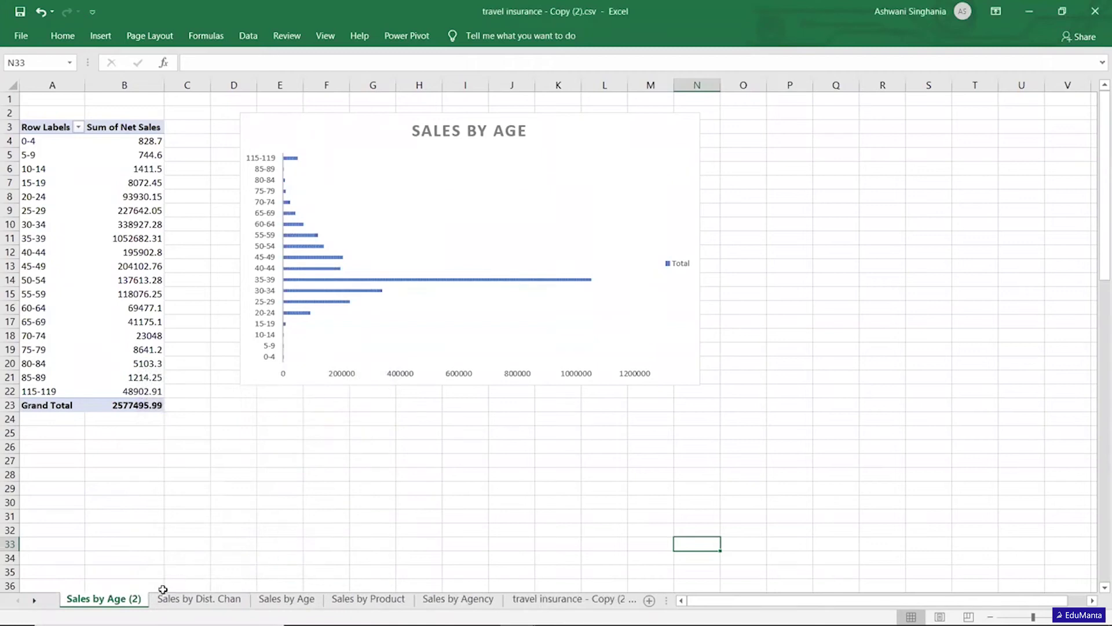
Step: Replace the Sales by Age (2) PivotTable's fields with Agency as rows and Commision (in value) as values
{"action": "left_click_drag", "start_coordinate": [24, 239], "coordinate": [127, 238]}
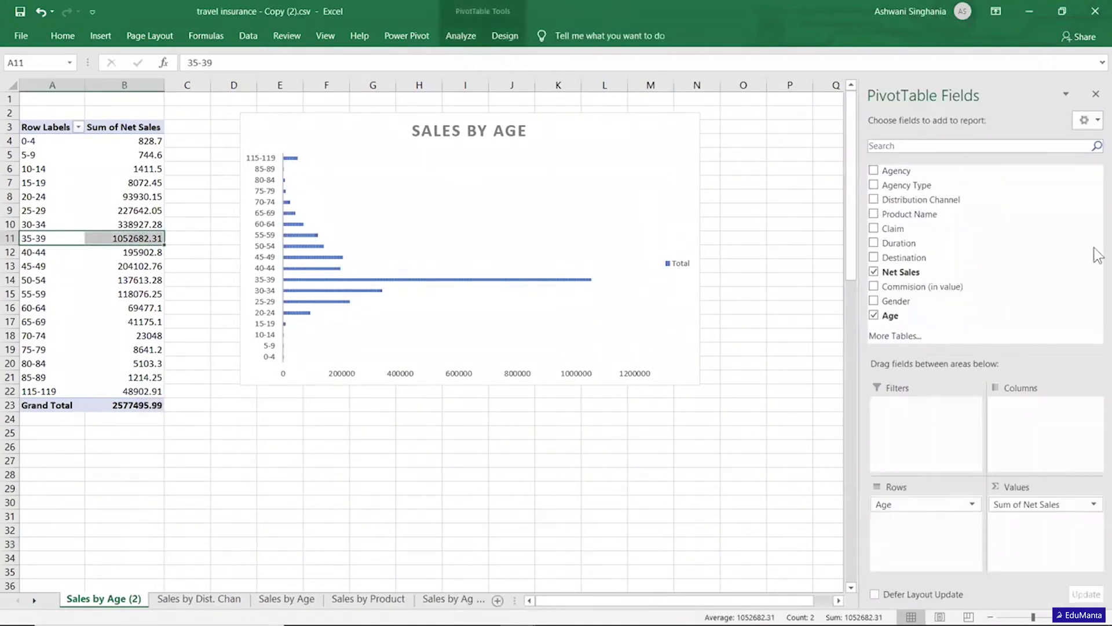
{"action": "left_click", "coordinate": [876, 275]}
{"action": "left_click", "coordinate": [877, 319]}
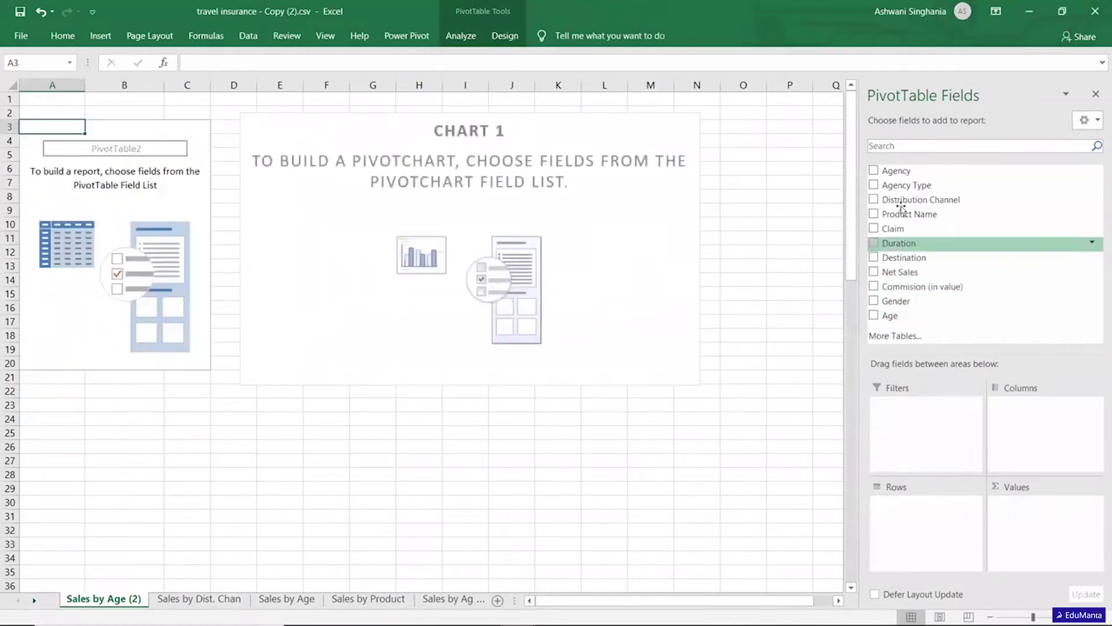
{"action": "left_click_drag", "start_coordinate": [904, 171], "coordinate": [927, 521]}
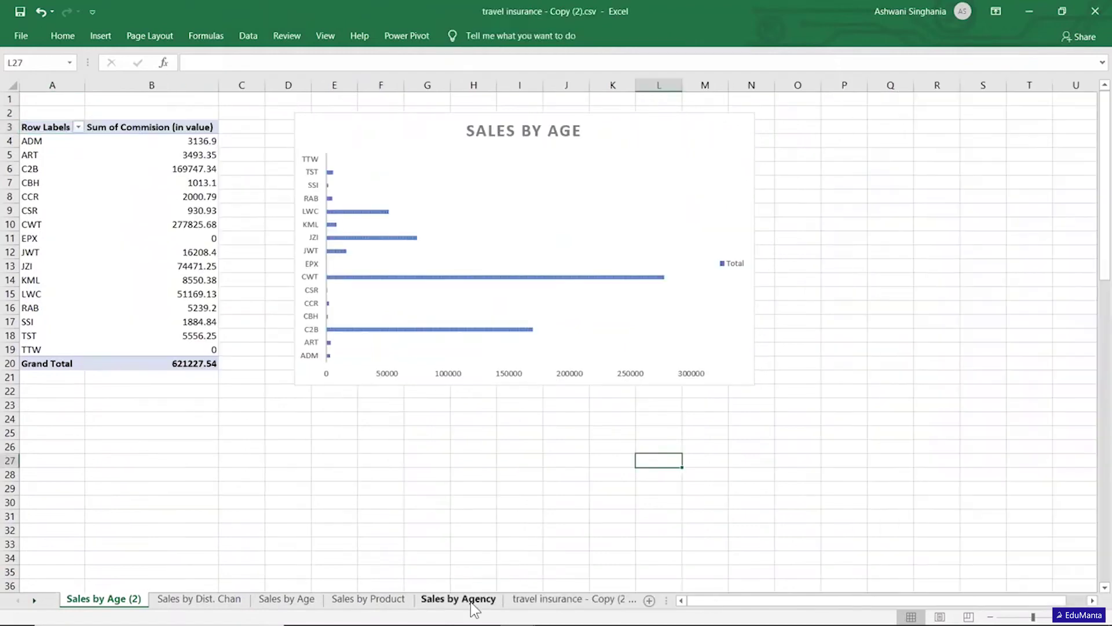
Step: Compare the net sales on the Sales by Agency sheet with the agency commissions on the Sales by Age (2) sheet
{"action": "left_click", "coordinate": [474, 604]}
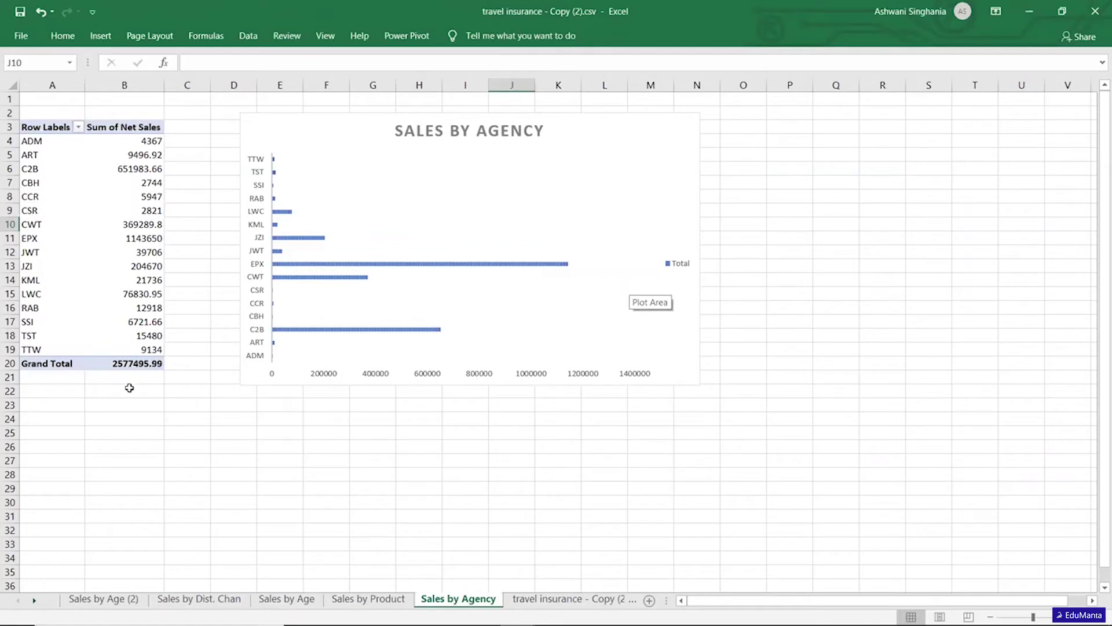
{"action": "left_click", "coordinate": [107, 599]}
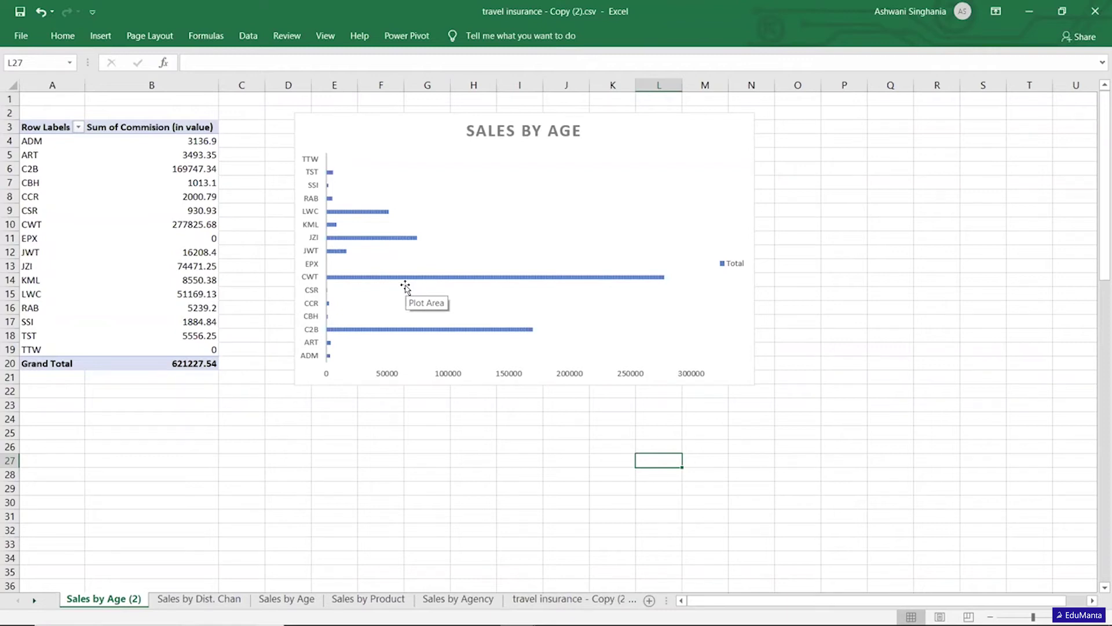
Step: Rename the Sales by Age (2) sheet as Comm. By Agency
{"action": "right_click", "coordinate": [96, 600]}
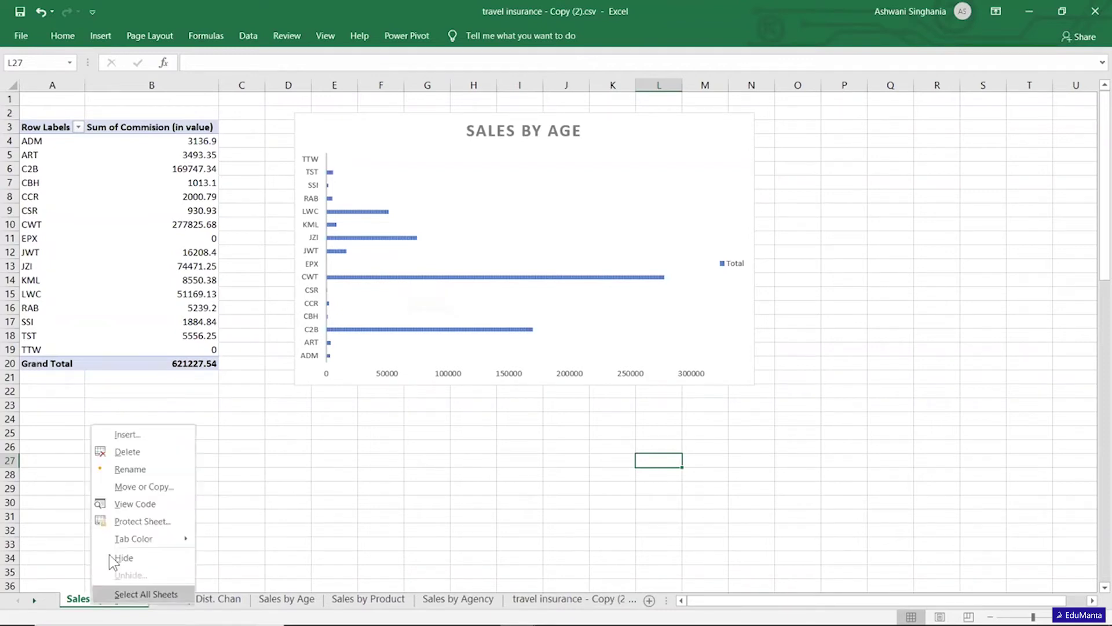
{"action": "left_click", "coordinate": [145, 469]}
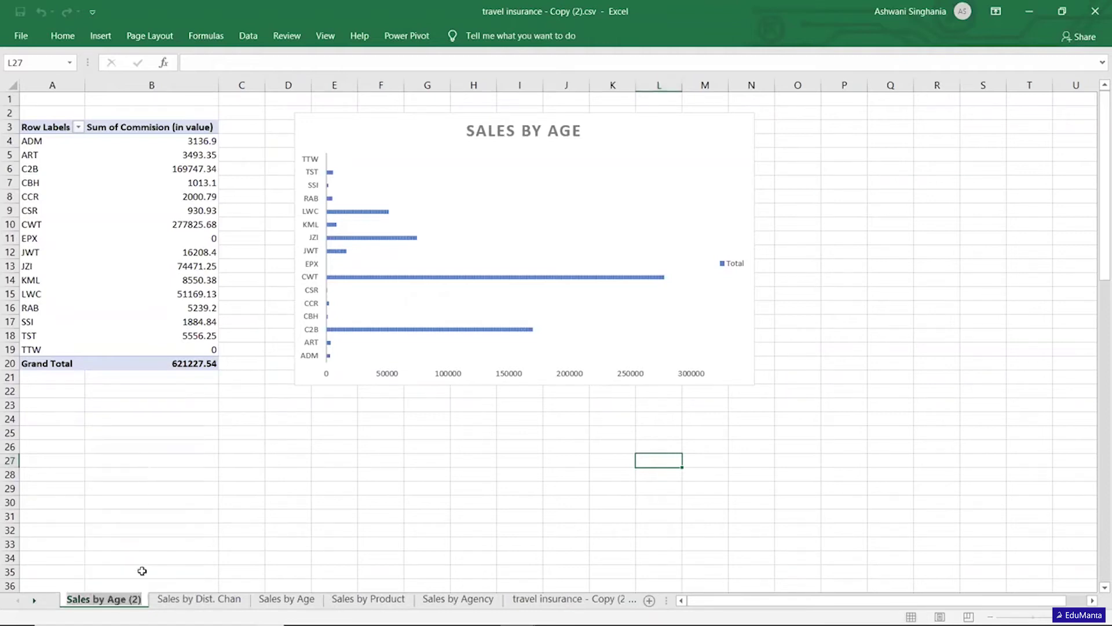
{"action": "left_click", "coordinate": [143, 596]}
{"action": "key", "text": "BackSpace"}
{"action": "key", "text": "BackSpace"}
{"action": "key", "text": "BackSpace"}
{"action": "key", "text": "BackSpace"}
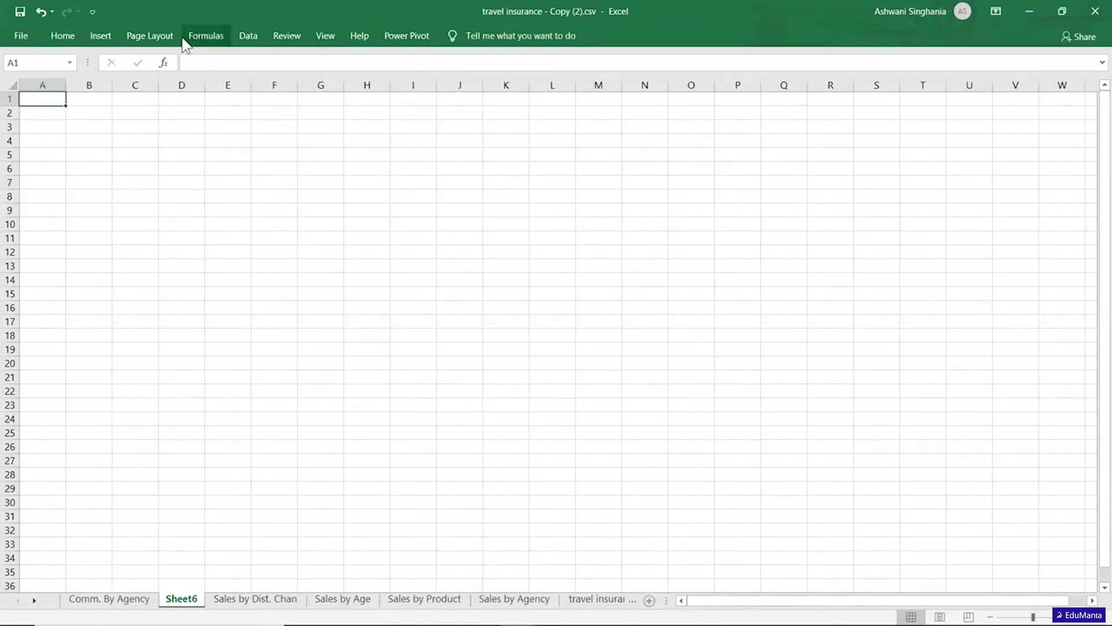
Step: Draw a rectangle on Sheet6 covering about columns A to W and rows 1 to 36, and fill it black
{"action": "left_click", "coordinate": [97, 36]}
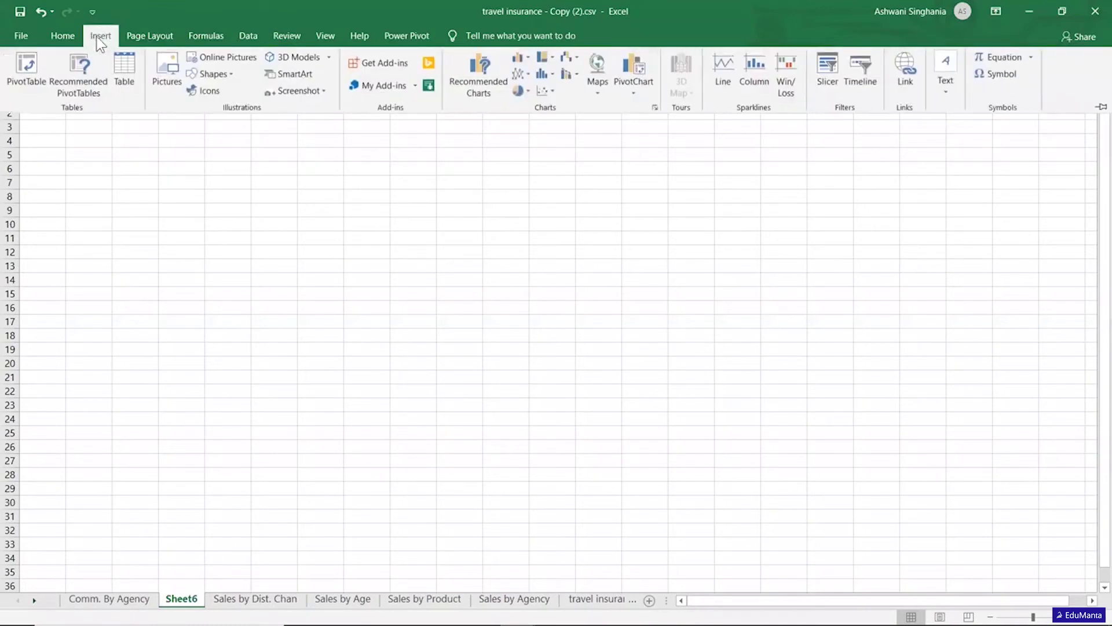
{"action": "left_click", "coordinate": [219, 75]}
{"action": "left_click", "coordinate": [234, 108]}
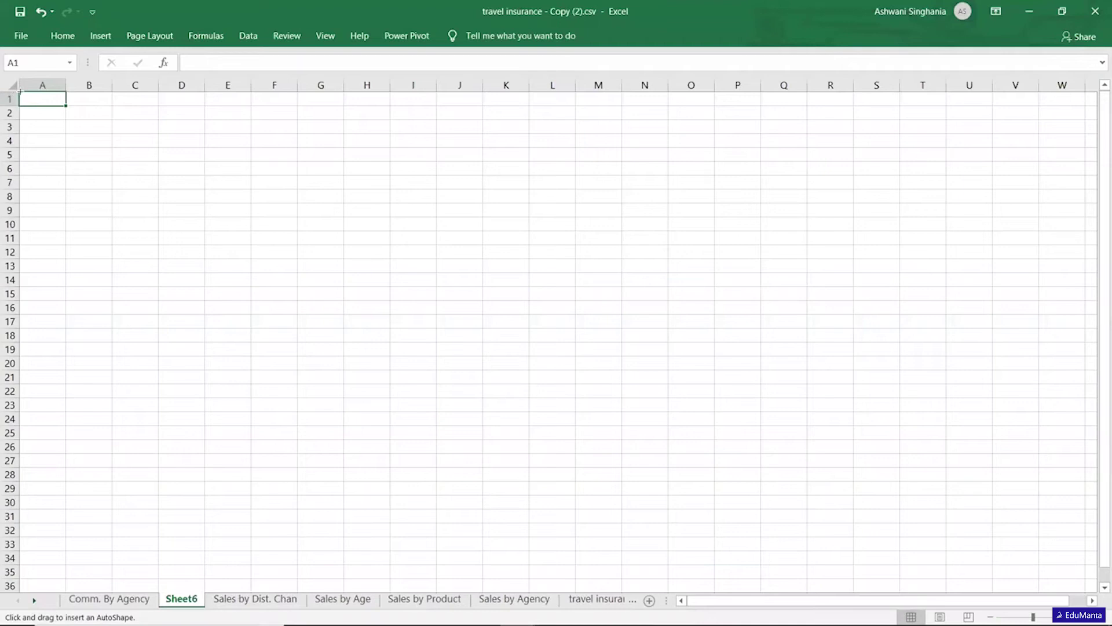
{"action": "left_click_drag", "start_coordinate": [19, 92], "coordinate": [1097, 587]}
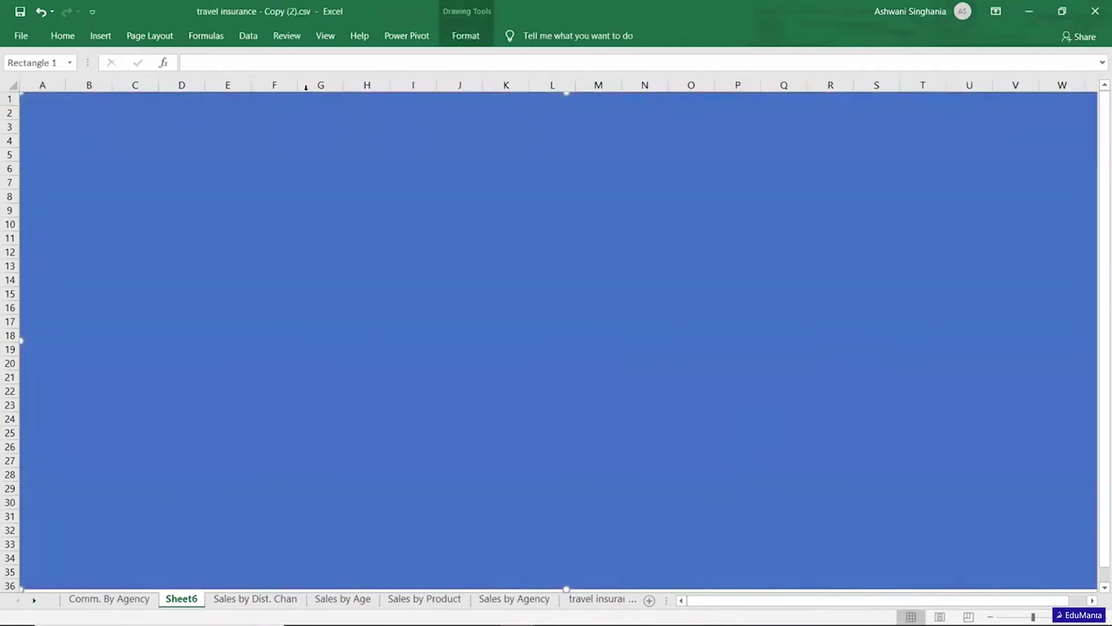
{"action": "left_click", "coordinate": [466, 35]}
{"action": "left_click", "coordinate": [198, 81]}
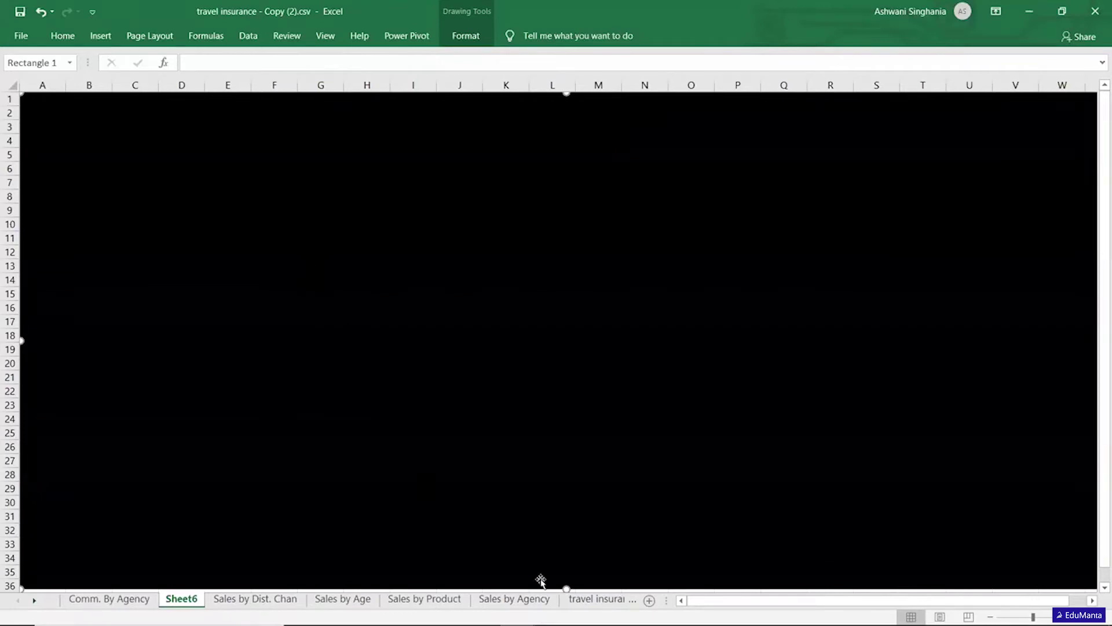
Step: Copy the Sales by Agency chart onto the black background on Sheet6 and close the PivotChart Fields pane
{"action": "left_click", "coordinate": [529, 599]}
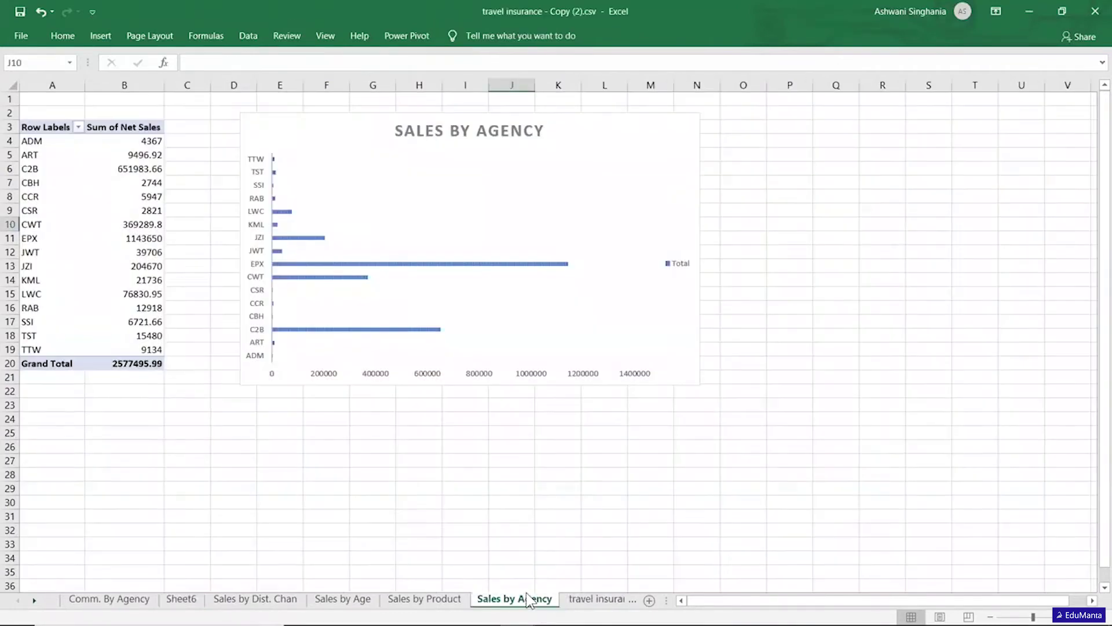
{"action": "left_click", "coordinate": [430, 204]}
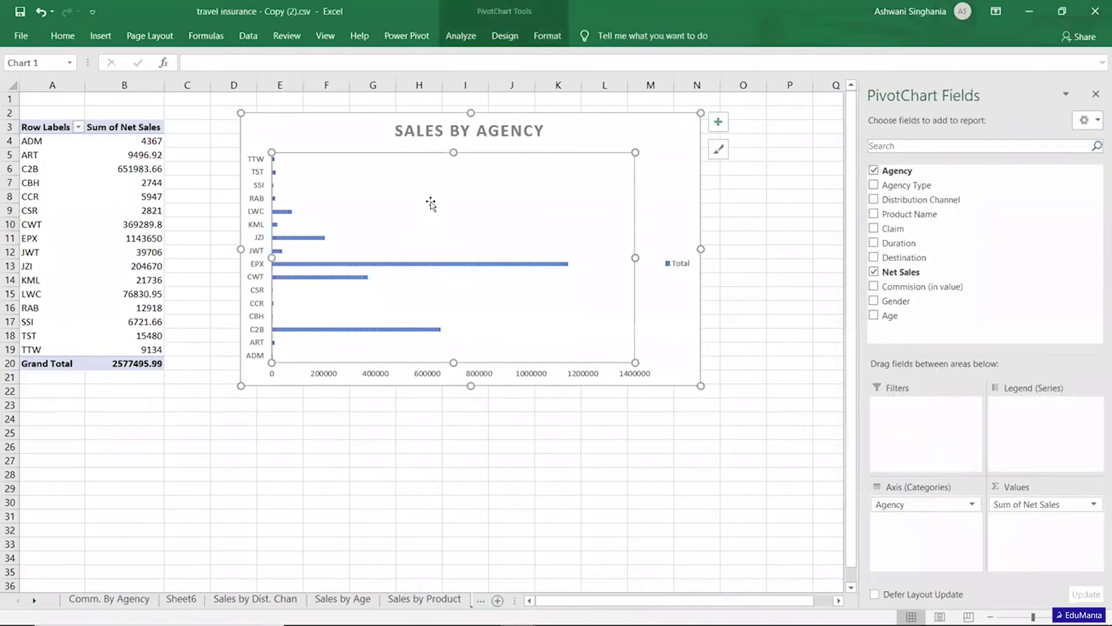
{"action": "left_click", "coordinate": [188, 602]}
{"action": "key", "text": "ctrl+v"}
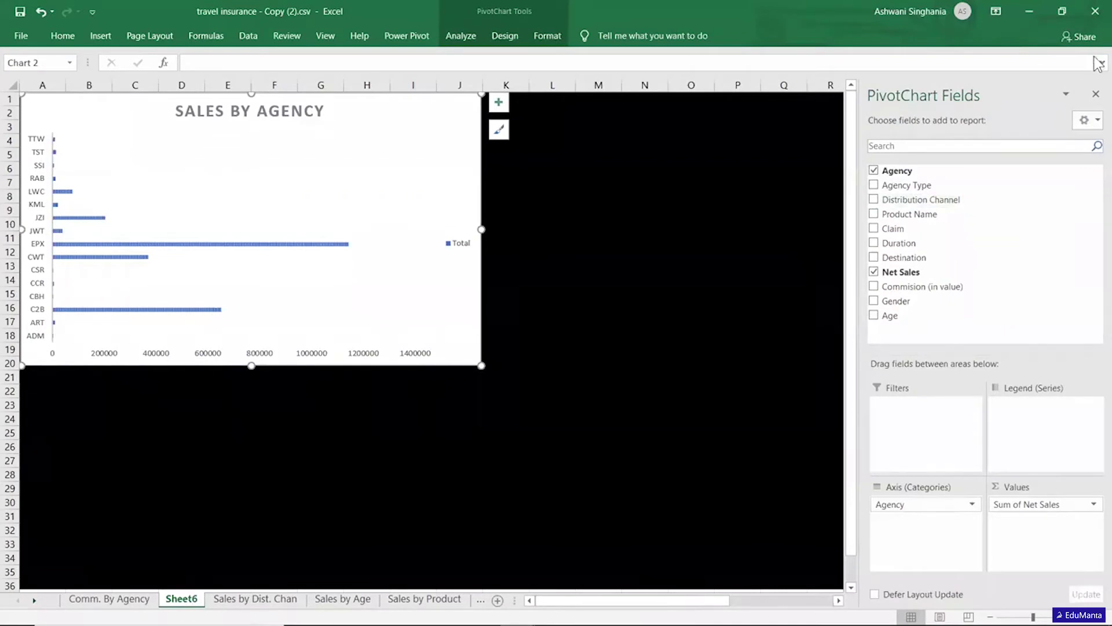
{"action": "left_click", "coordinate": [1095, 94]}
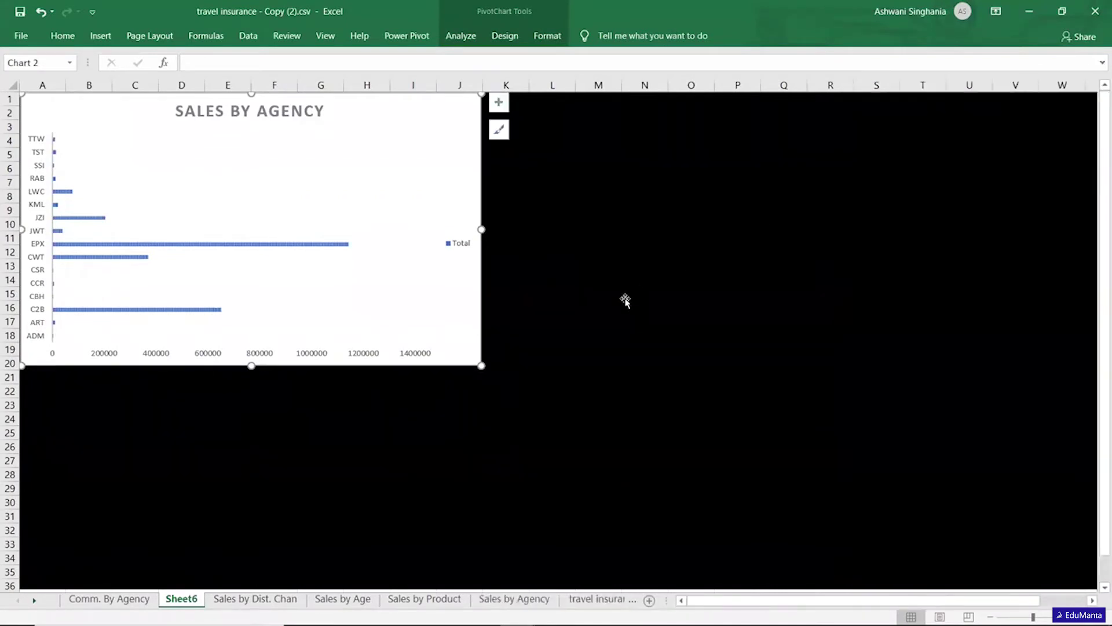
Step: Copy the Sales by Product chart from its sheet onto Sheet6
{"action": "left_click", "coordinate": [625, 301]}
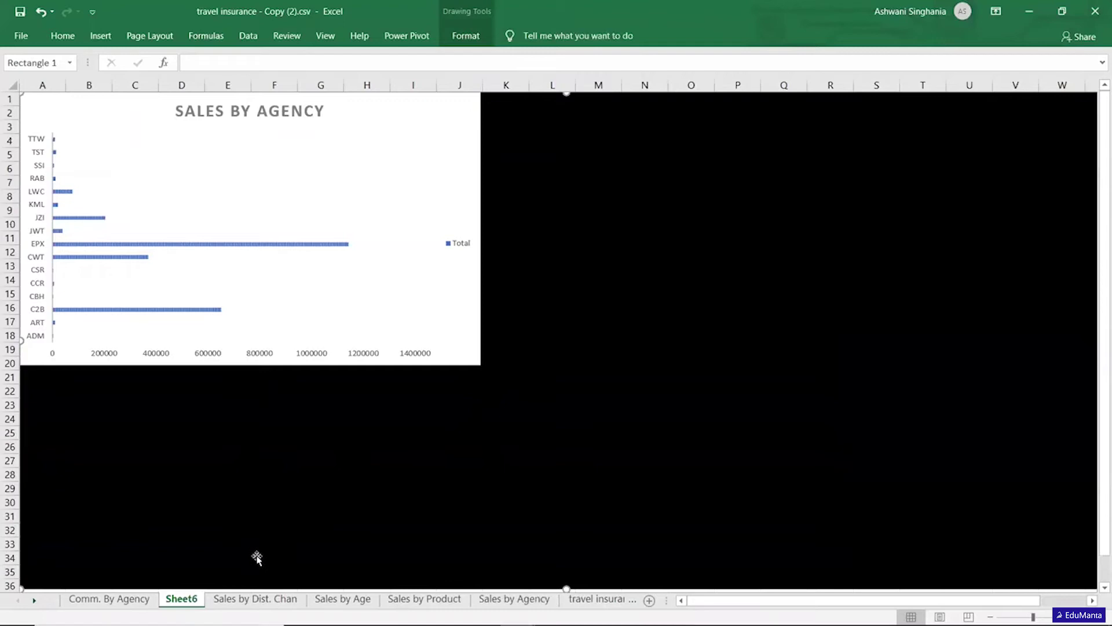
{"action": "left_click", "coordinate": [416, 599]}
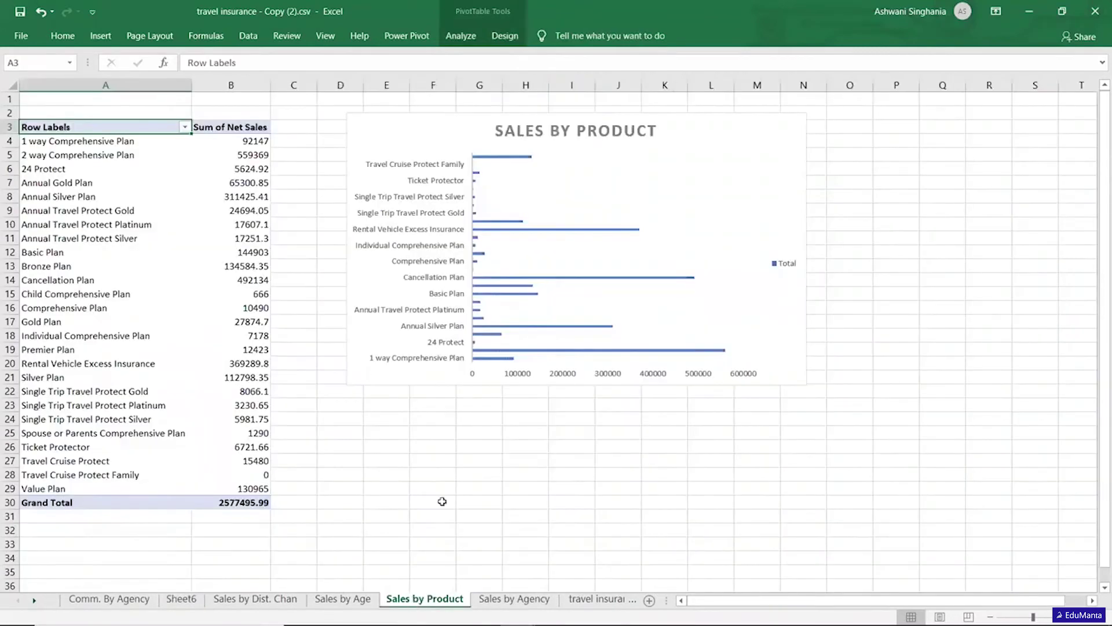
{"action": "left_click", "coordinate": [618, 211]}
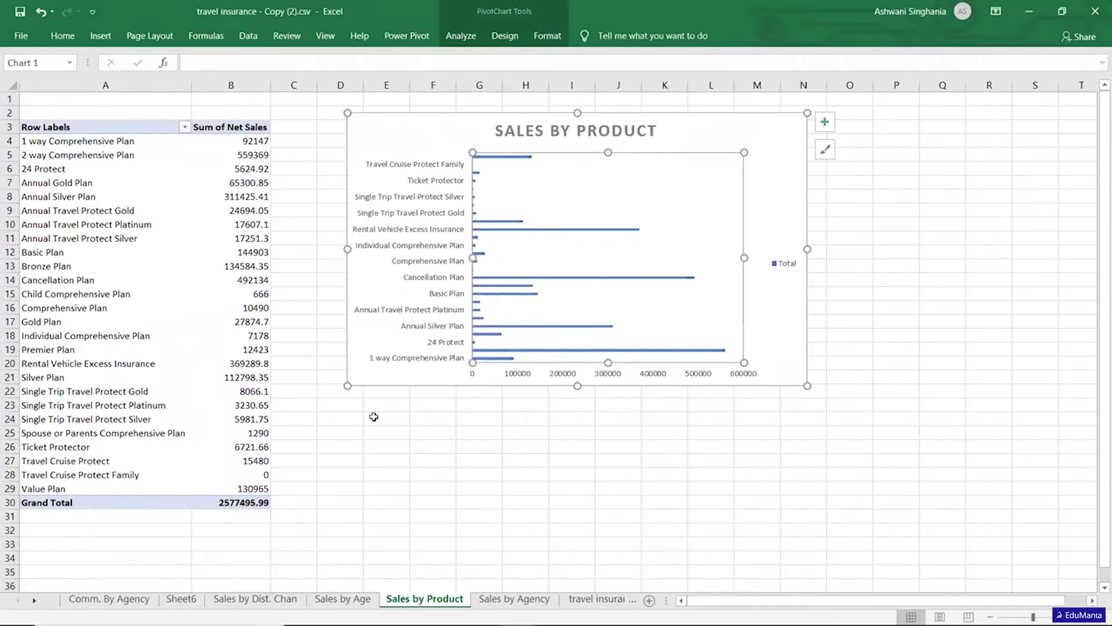
{"action": "left_click", "coordinate": [181, 599]}
{"action": "left_click", "coordinate": [142, 489]}
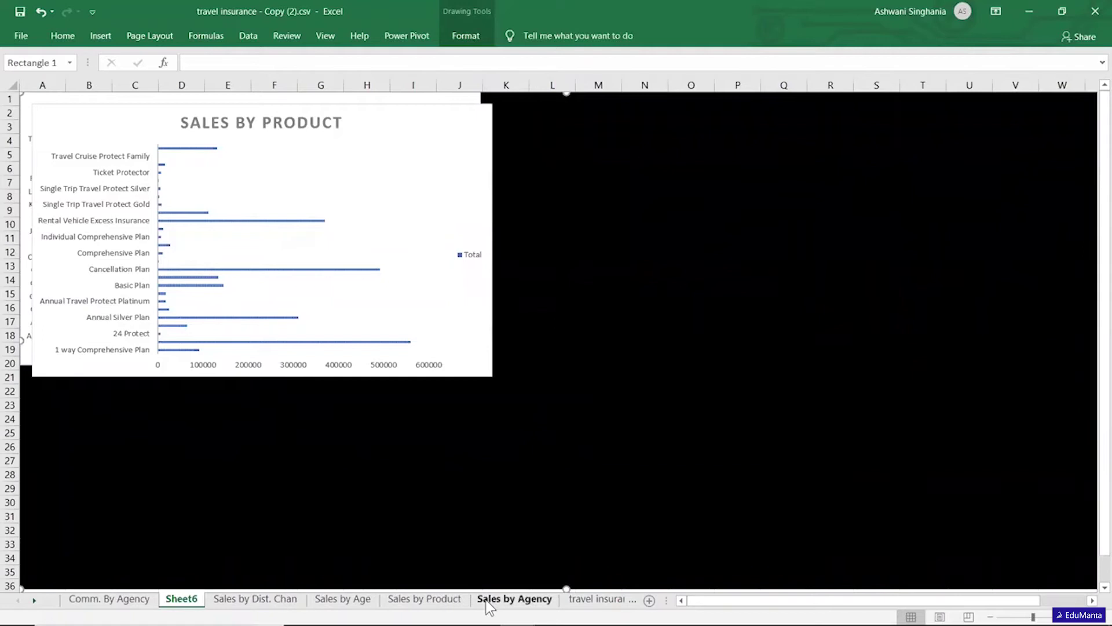
Step: Copy the Sales by Age bar chart from its sheet onto Sheet6
{"action": "left_click", "coordinate": [343, 600]}
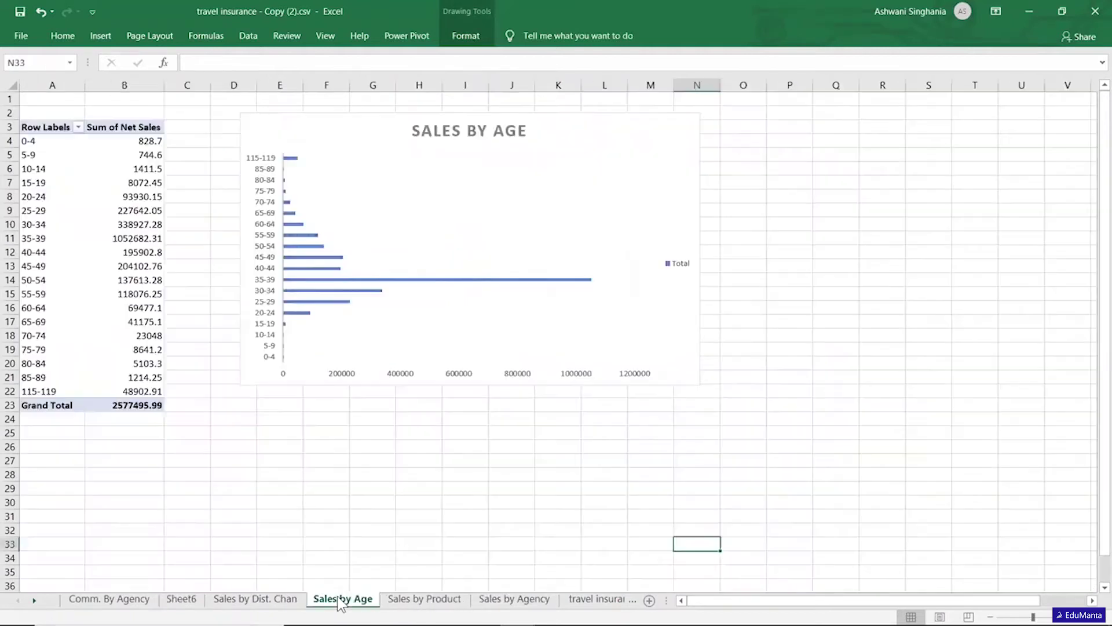
{"action": "left_click", "coordinate": [477, 162]}
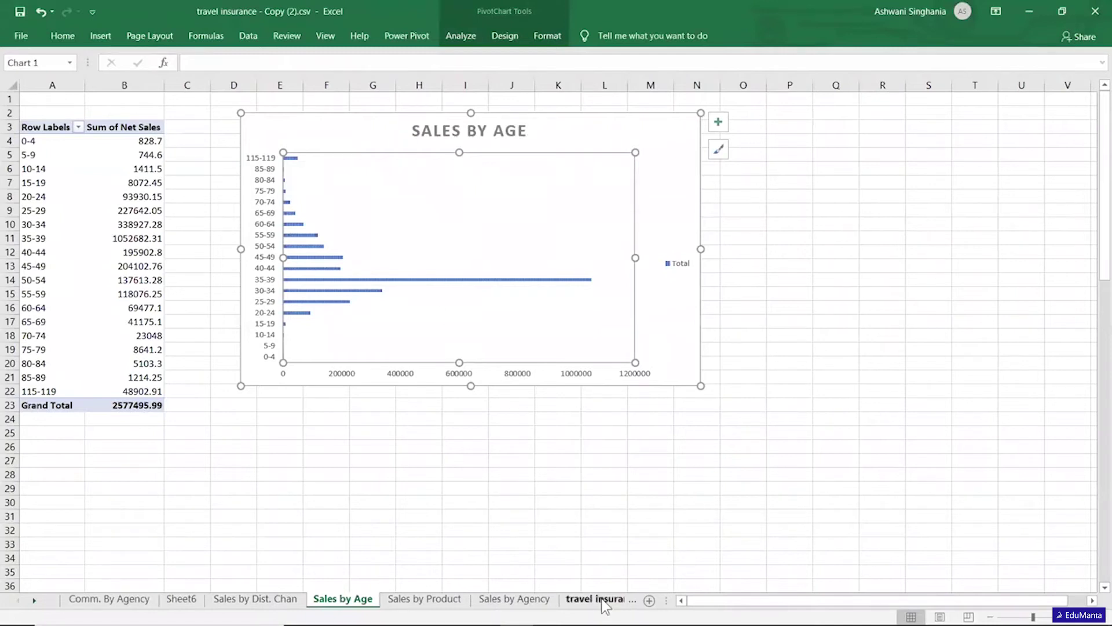
{"action": "left_click", "coordinate": [183, 600]}
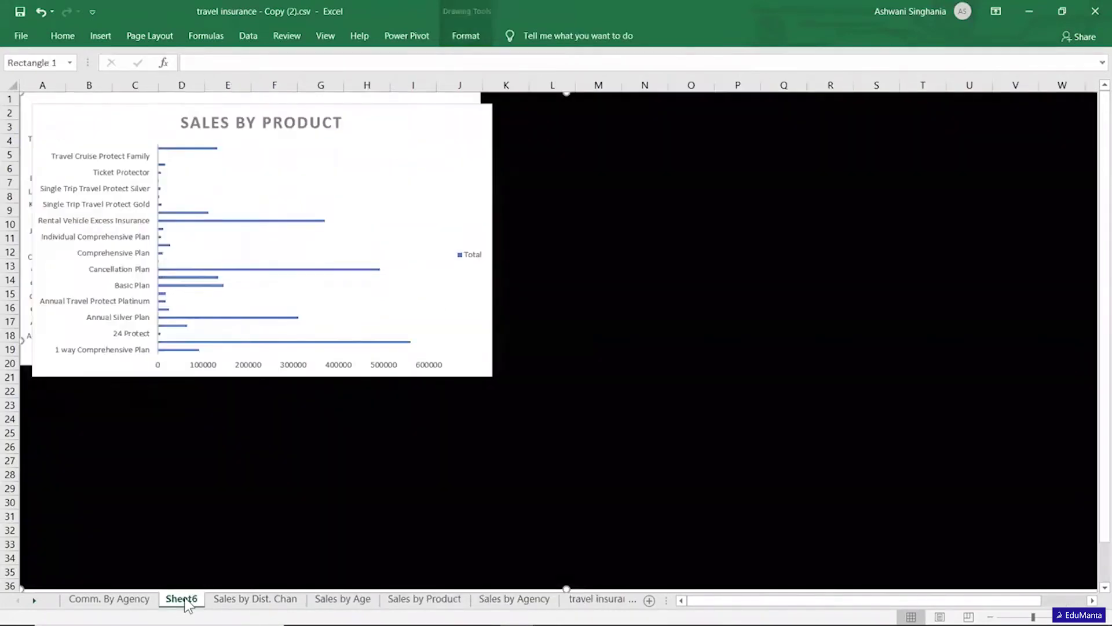
{"action": "key", "text": "ctrl+v"}
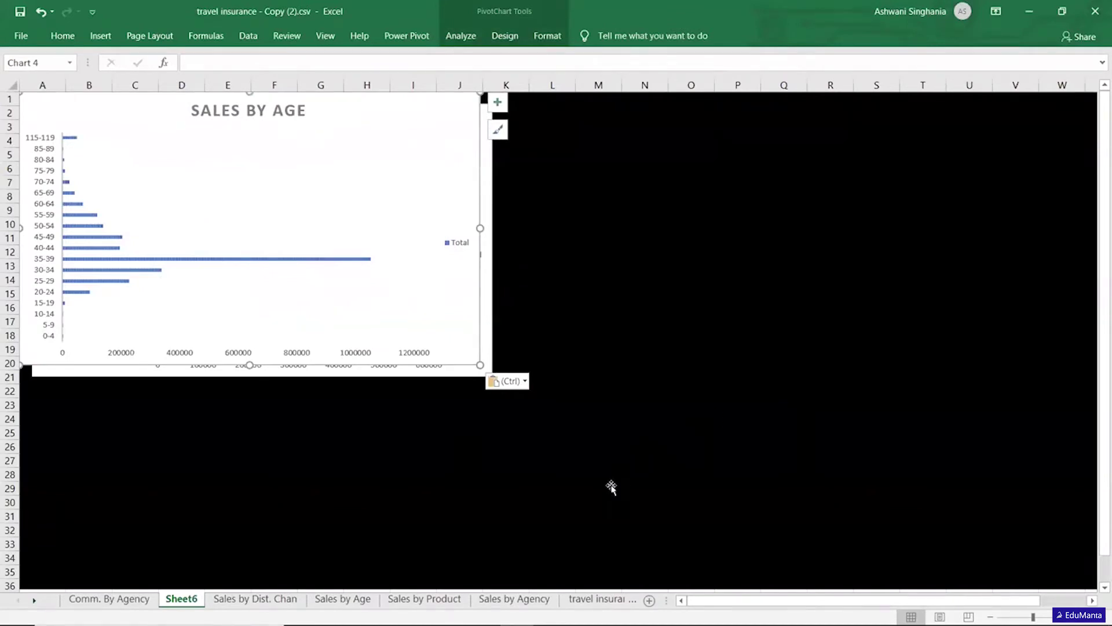
Step: Copy the Sales by Dist. Chan pie chart and the Comm. By Agency bar chart onto Sheet6
{"action": "left_click", "coordinate": [235, 596]}
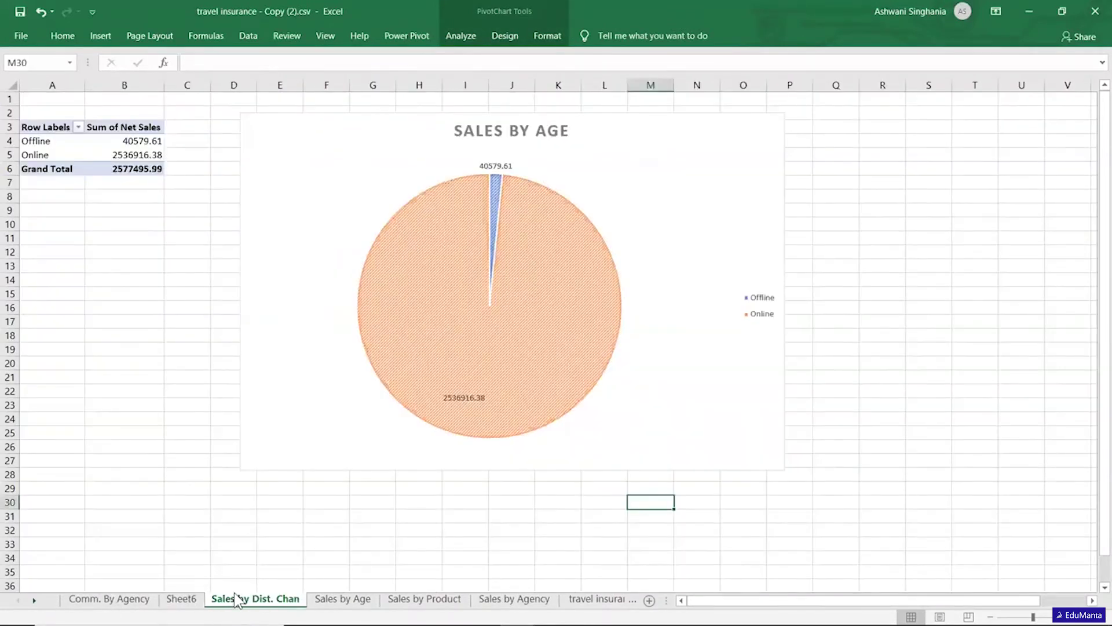
{"action": "left_click", "coordinate": [373, 312]}
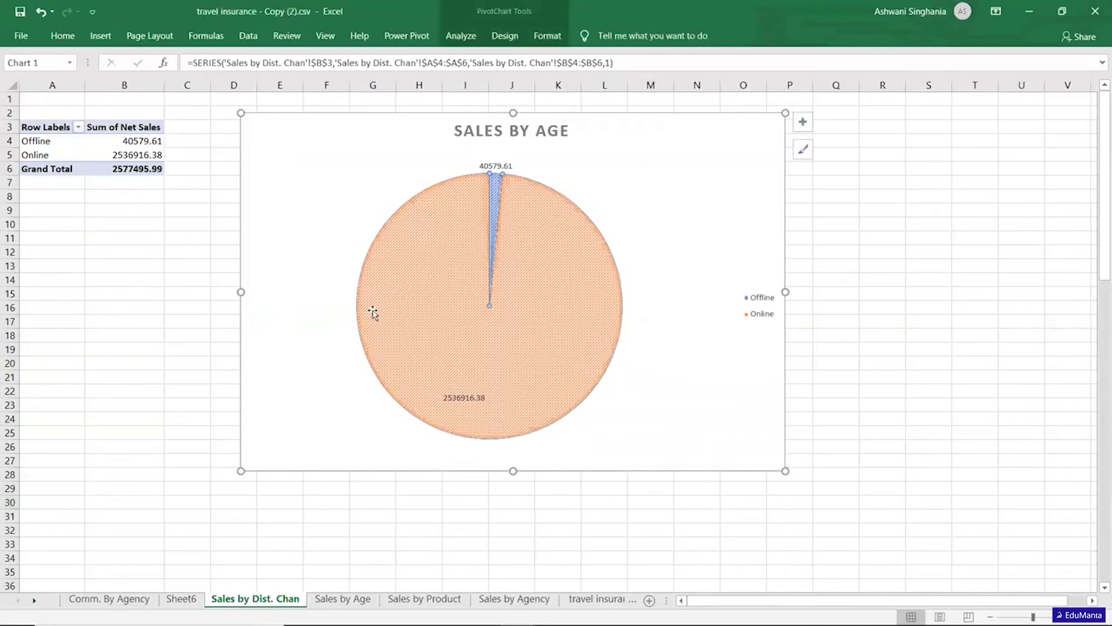
{"action": "left_click", "coordinate": [186, 600]}
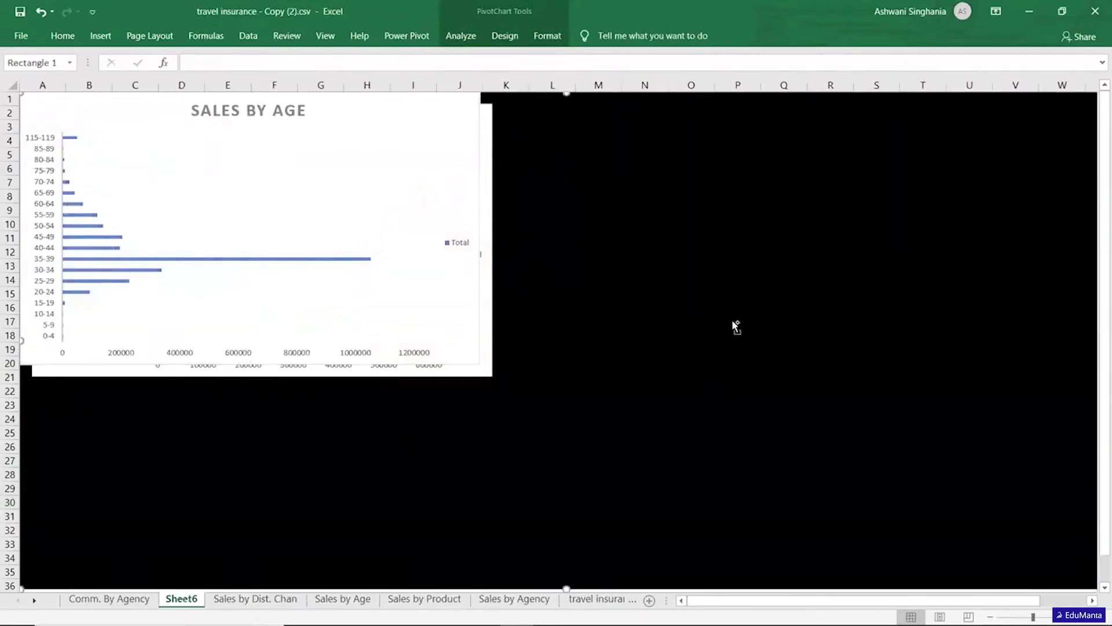
{"action": "key", "text": "ctrl+v"}
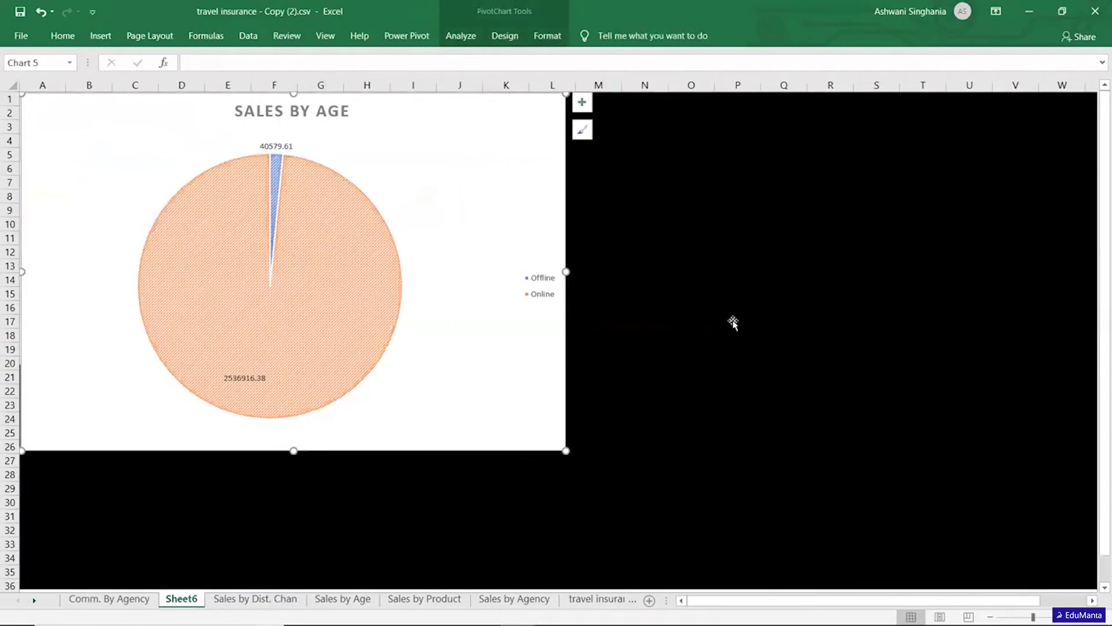
{"action": "left_click", "coordinate": [124, 600]}
{"action": "left_click", "coordinate": [524, 182]}
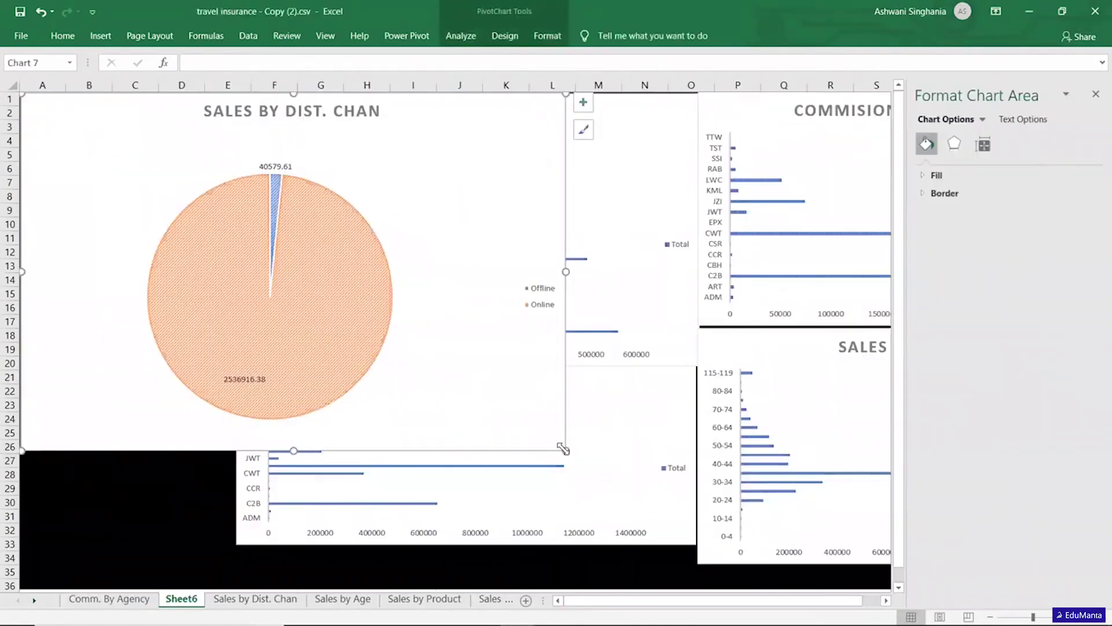
Step: Shrink the distribution channel pie chart to about columns A to E and rows 1 to 16, and stretch the Sales by Agency chart down to about row 34
{"action": "left_click_drag", "start_coordinate": [562, 449], "coordinate": [239, 307]}
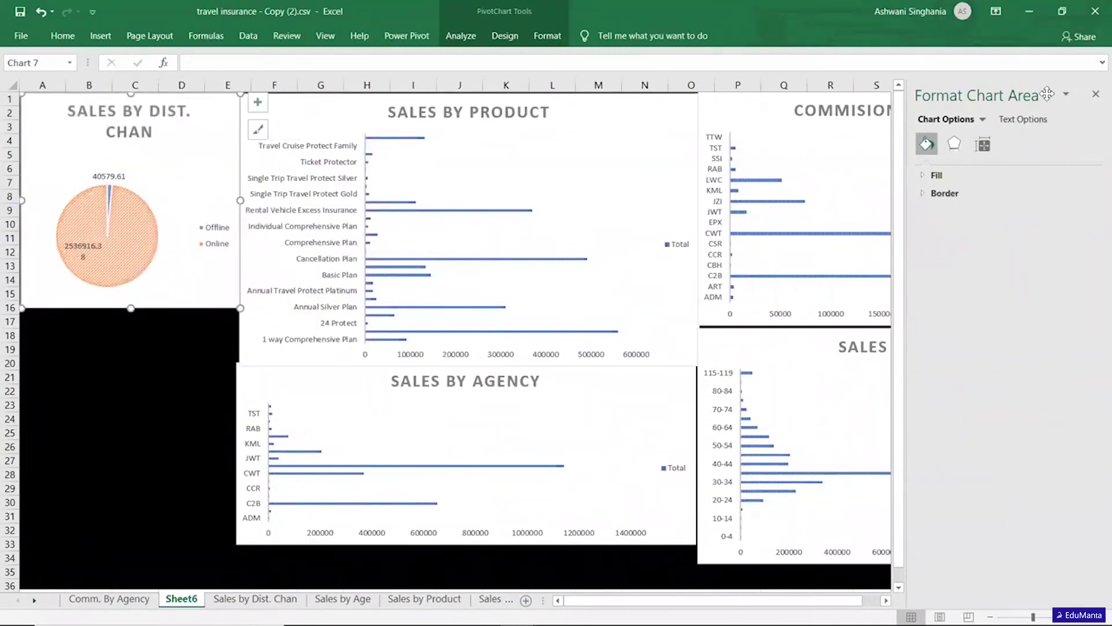
{"action": "left_click", "coordinate": [1097, 94]}
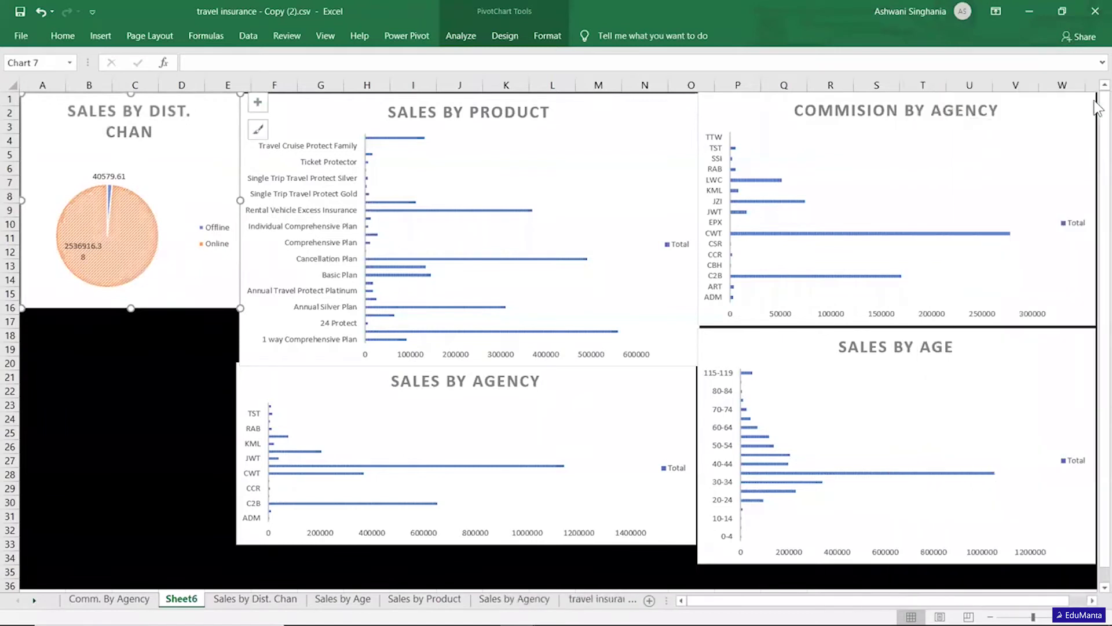
{"action": "left_click", "coordinate": [392, 419]}
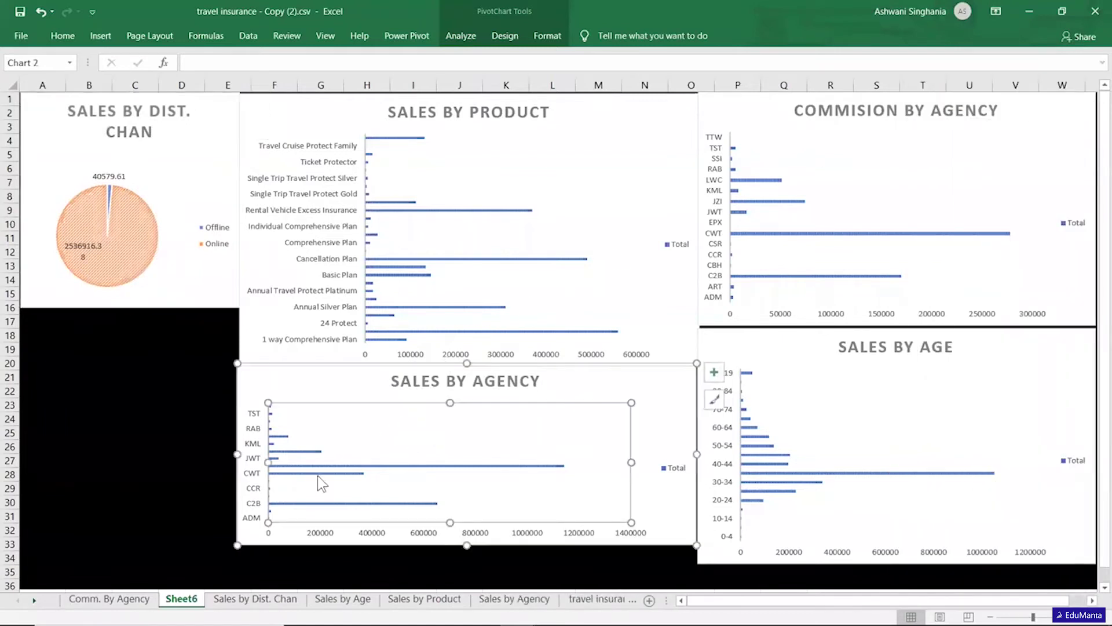
{"action": "left_click_drag", "start_coordinate": [234, 548], "coordinate": [238, 561]}
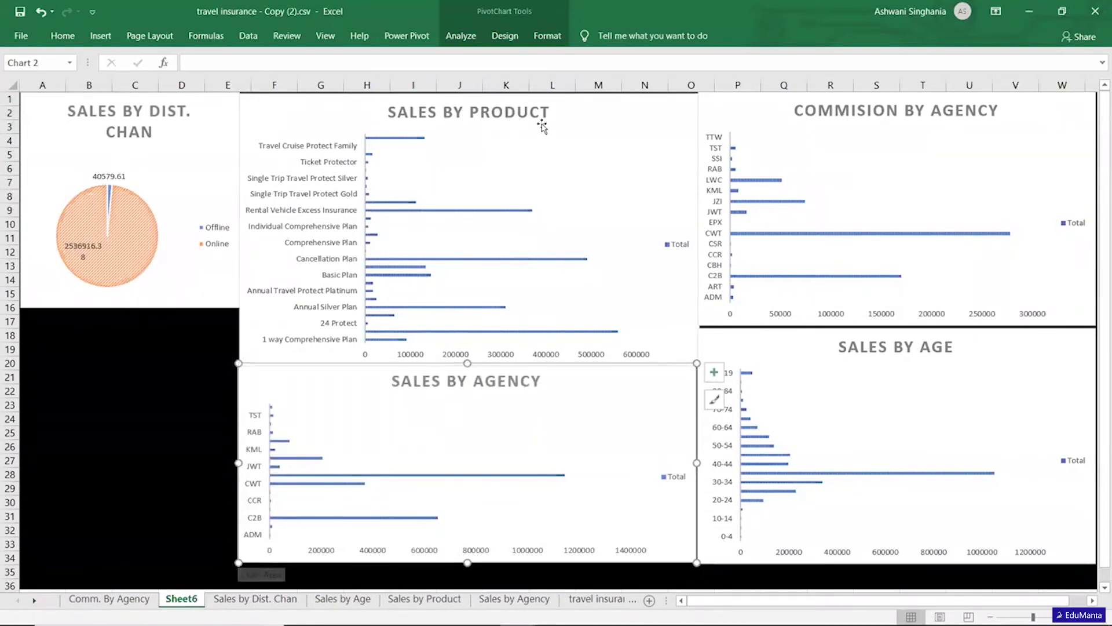
Step: Fill the Sales by Product chart area with black
{"action": "left_click", "coordinate": [571, 137]}
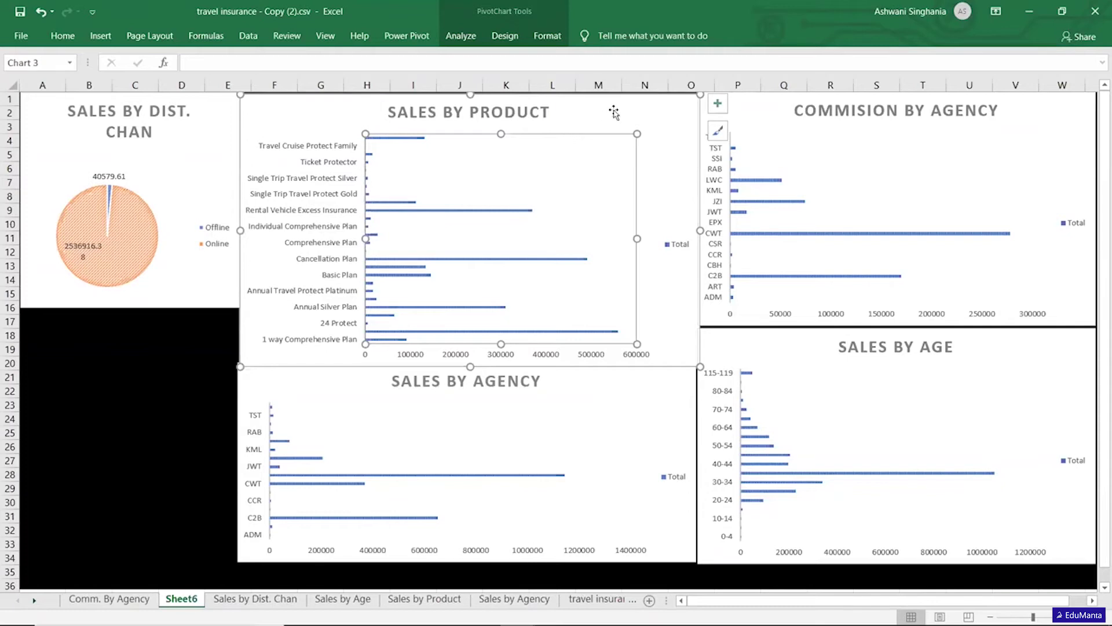
{"action": "left_click", "coordinate": [613, 112]}
{"action": "left_click", "coordinate": [540, 38]}
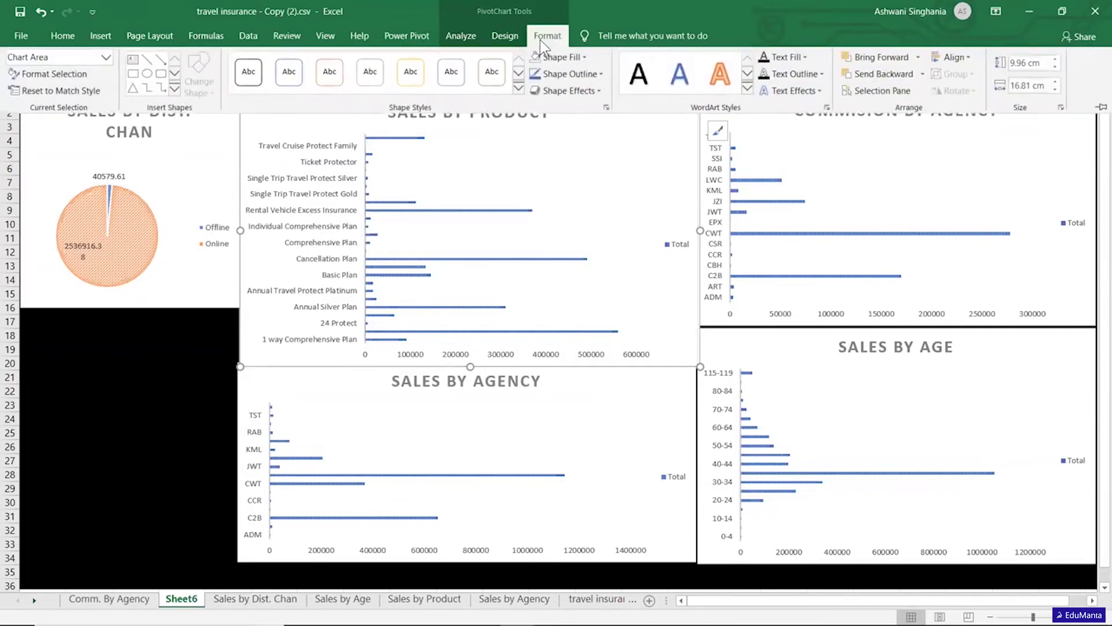
{"action": "left_click", "coordinate": [588, 59]}
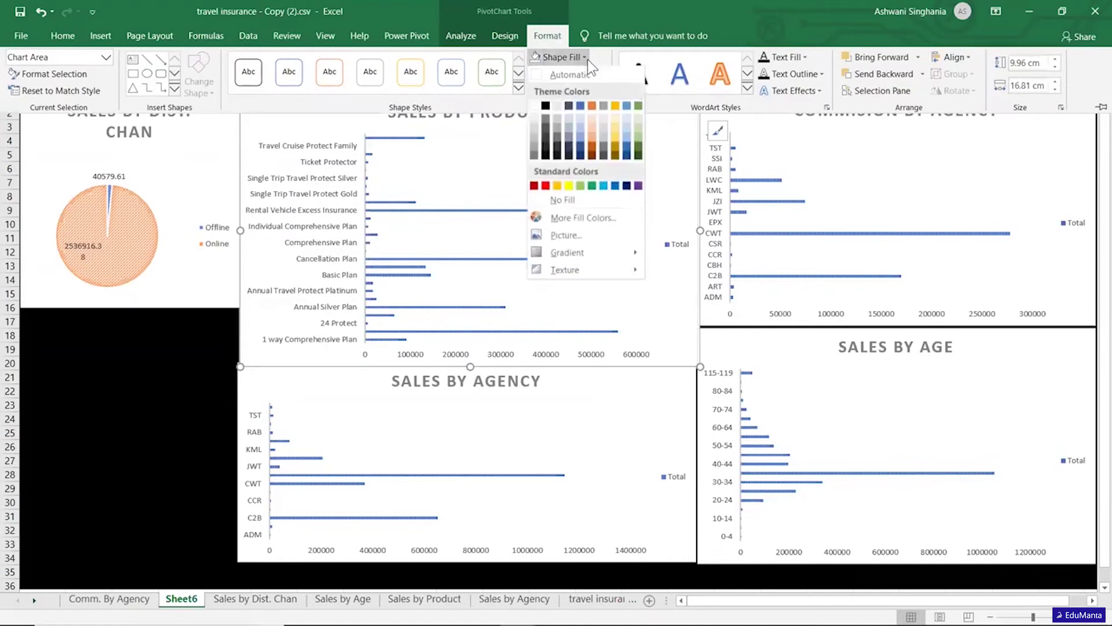
{"action": "left_click", "coordinate": [541, 203]}
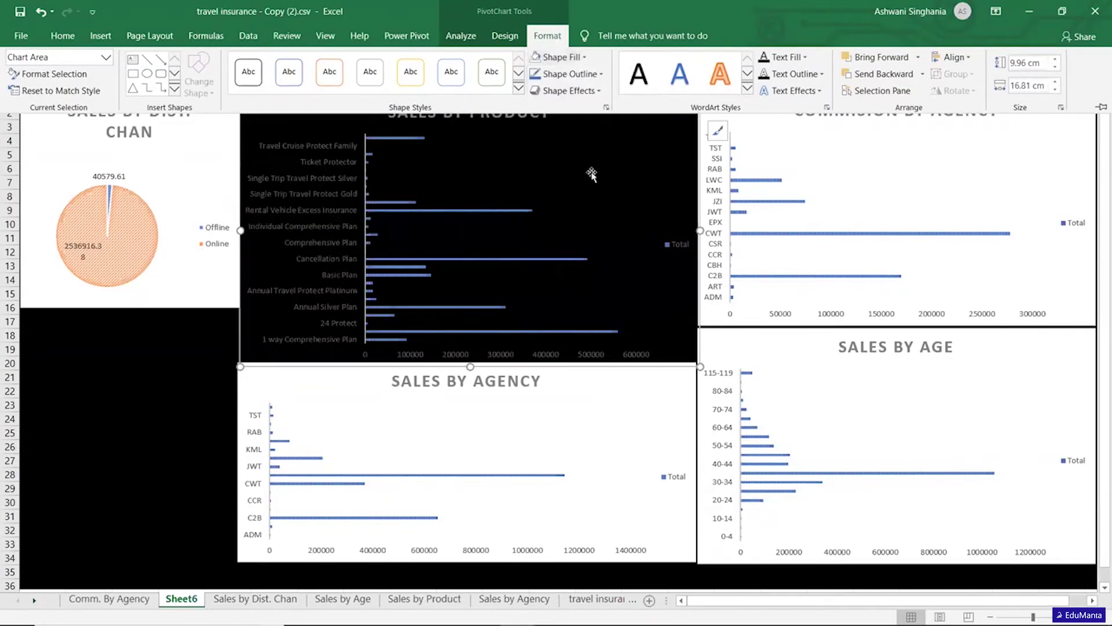
Step: Set the title, axis and legend text of the Sales by Product chart to white
{"action": "left_click", "coordinate": [307, 228]}
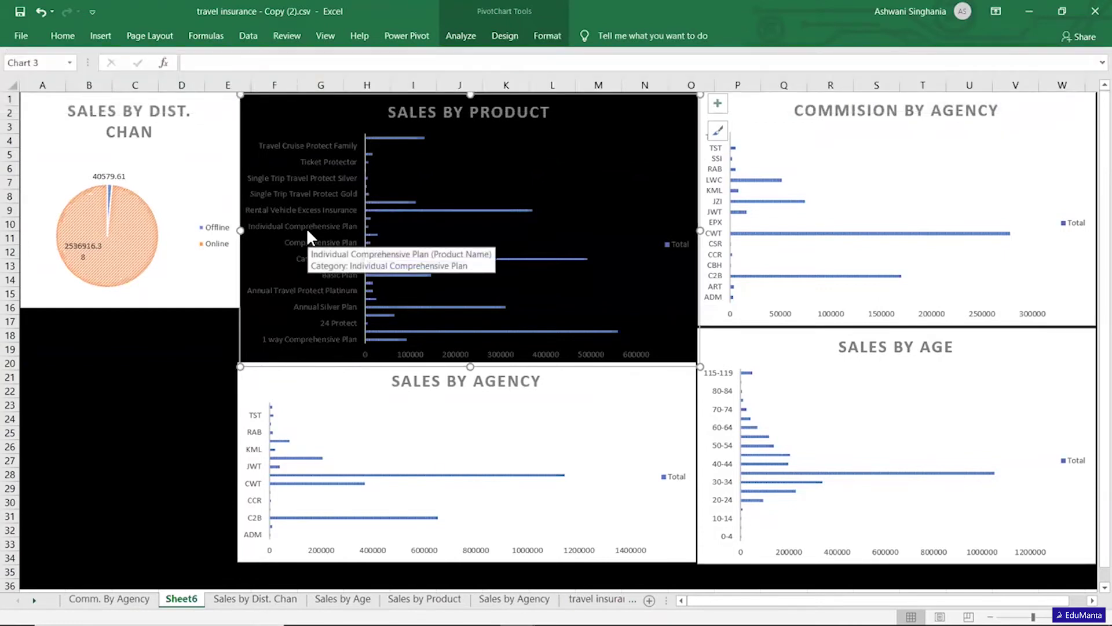
{"action": "left_click", "coordinate": [65, 36]}
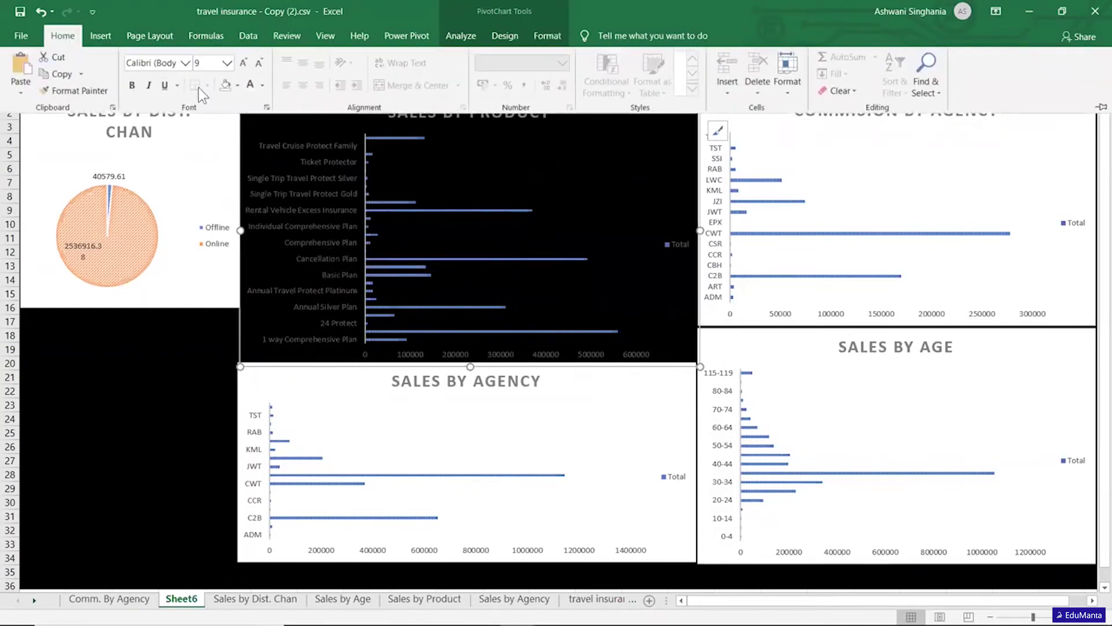
{"action": "left_click", "coordinate": [479, 179]}
Step: Remove the fill from the plot area of the Commision by Agency chart
{"action": "left_click", "coordinate": [917, 141]}
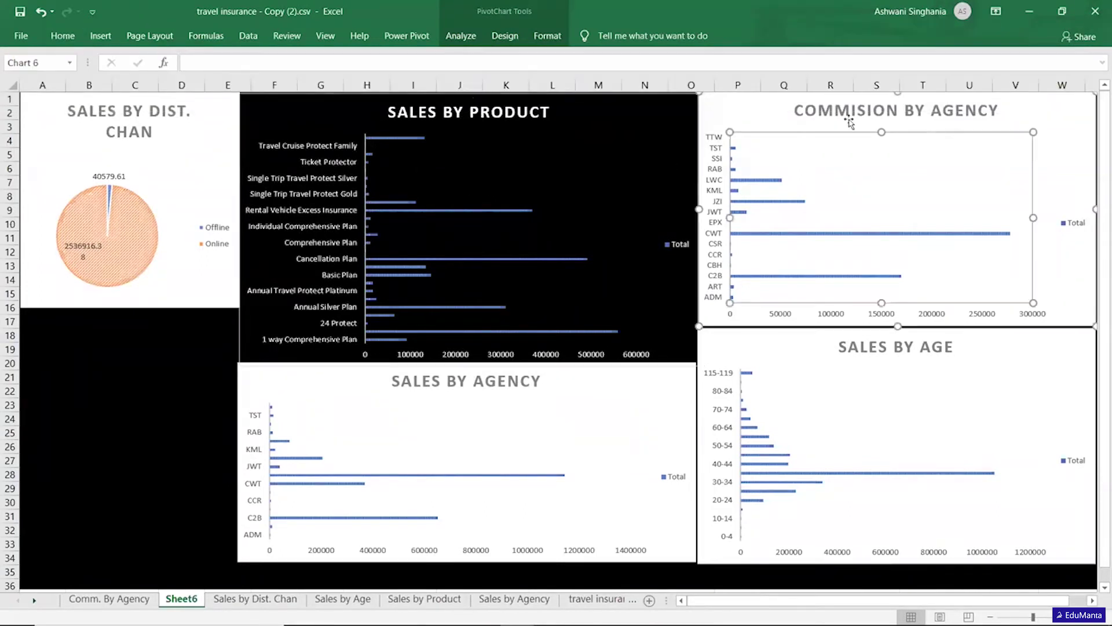
{"action": "left_click", "coordinate": [547, 36]}
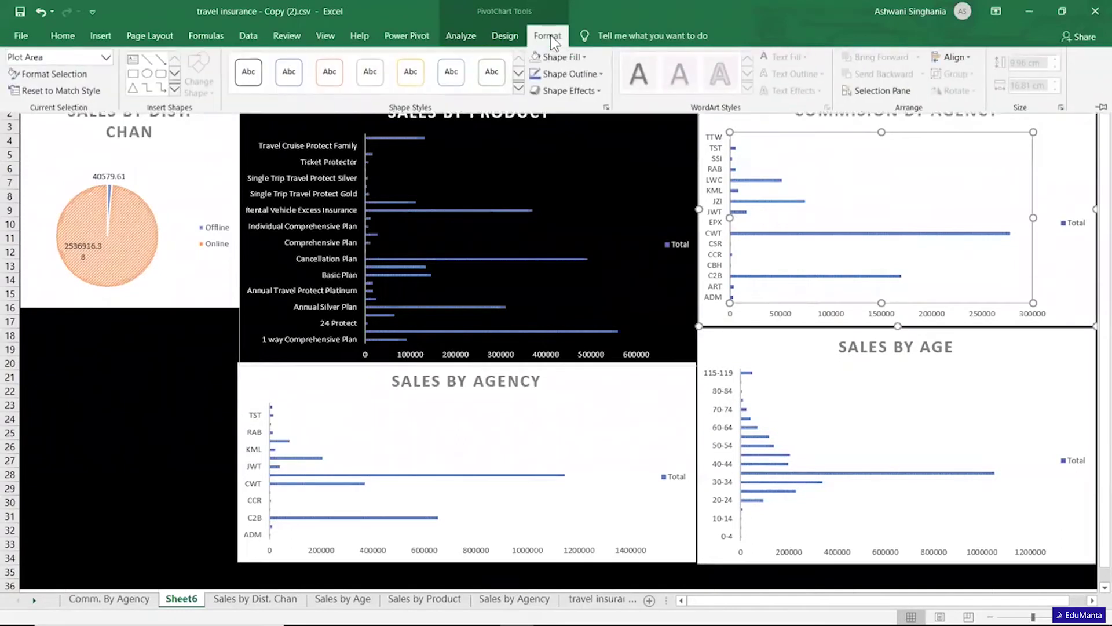
{"action": "left_click", "coordinate": [585, 57]}
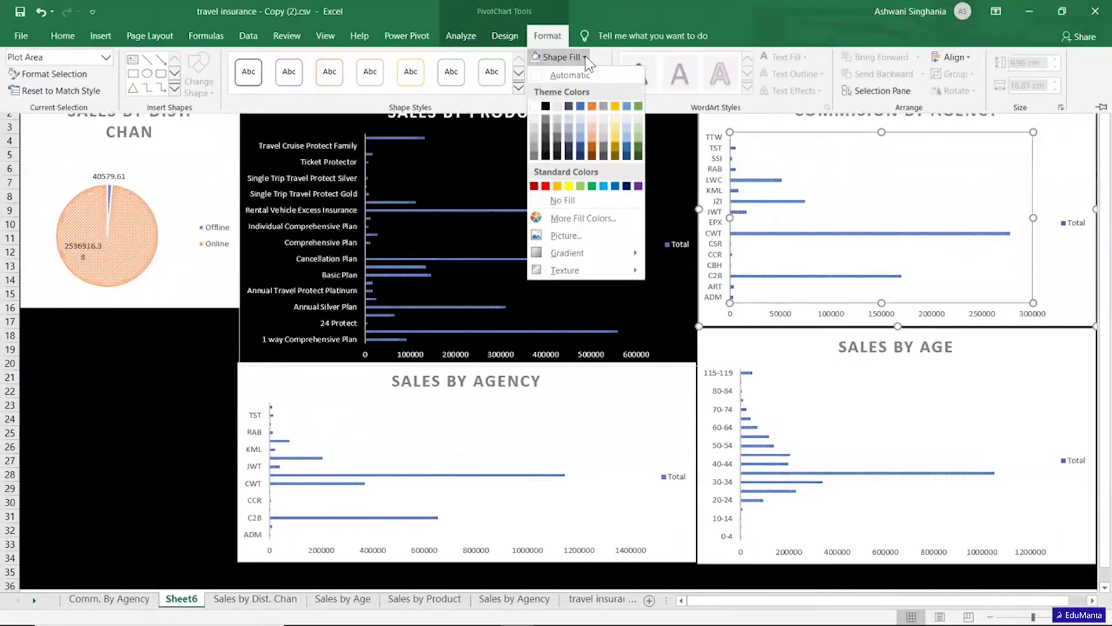
{"action": "left_click", "coordinate": [535, 201]}
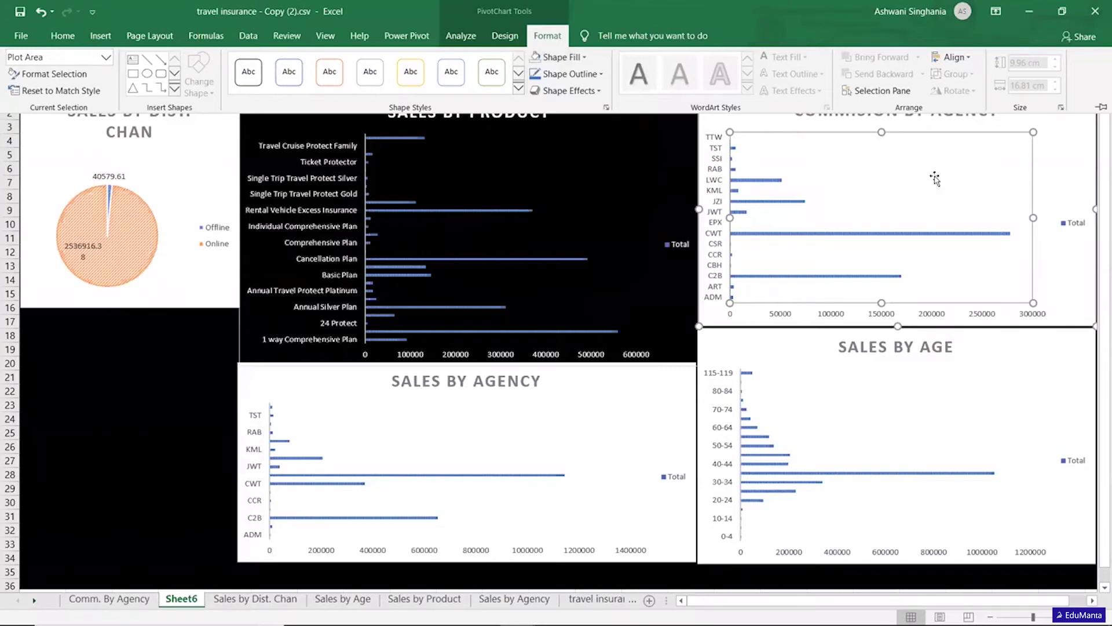
Step: Set the chart area of the Commision by Agency chart to no fill and make all its text white
{"action": "left_click", "coordinate": [1063, 173]}
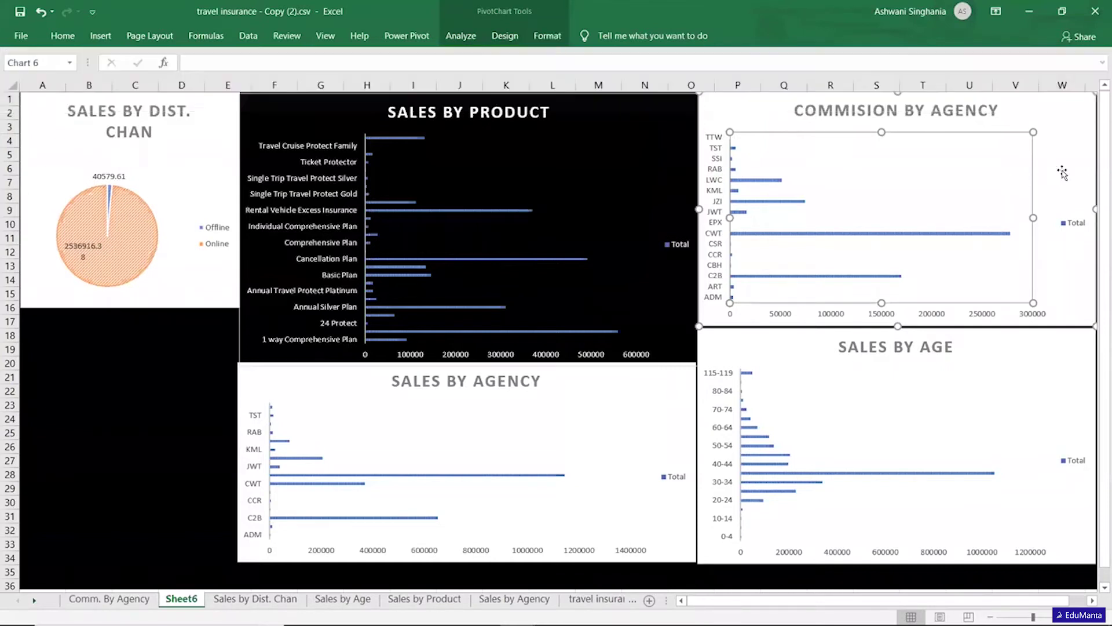
{"action": "left_click", "coordinate": [1055, 134]}
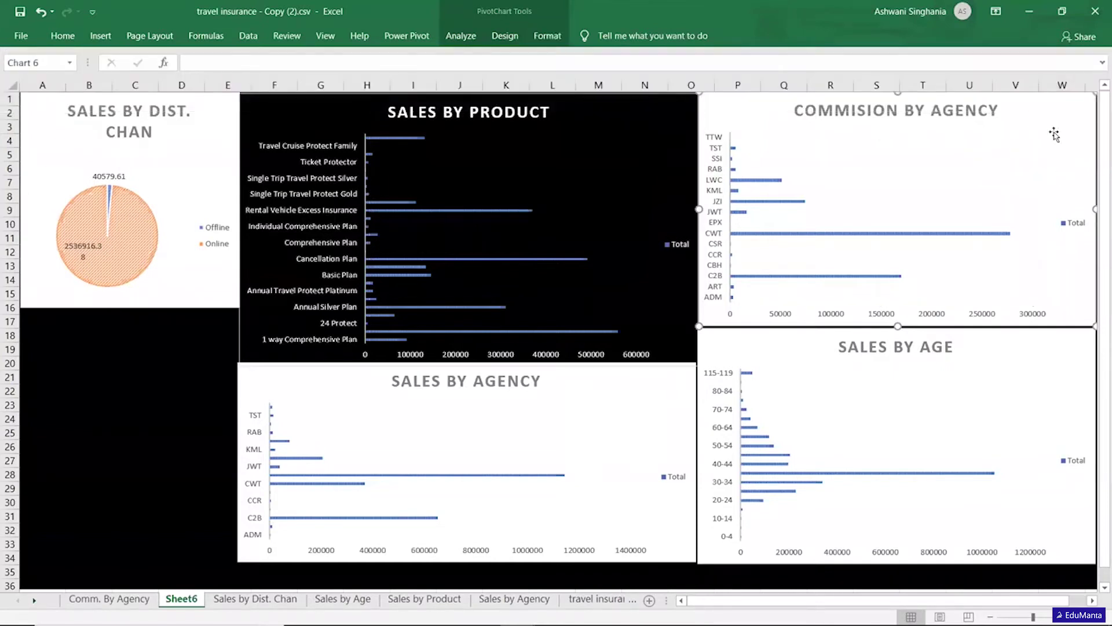
{"action": "left_click", "coordinate": [534, 36]}
{"action": "left_click", "coordinate": [547, 58]}
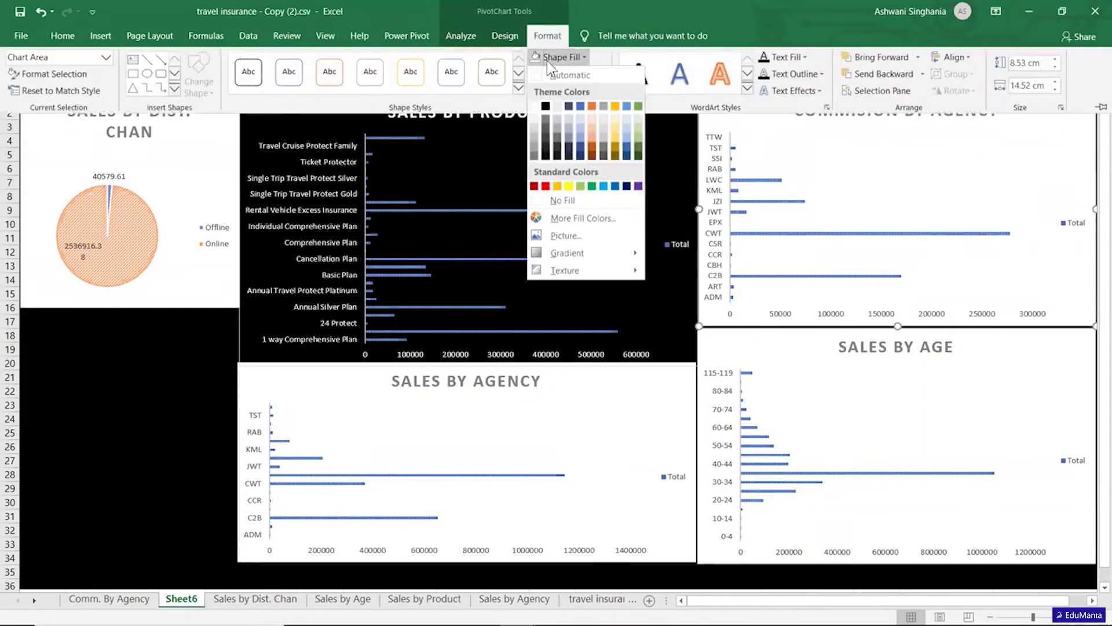
{"action": "left_click", "coordinate": [538, 196]}
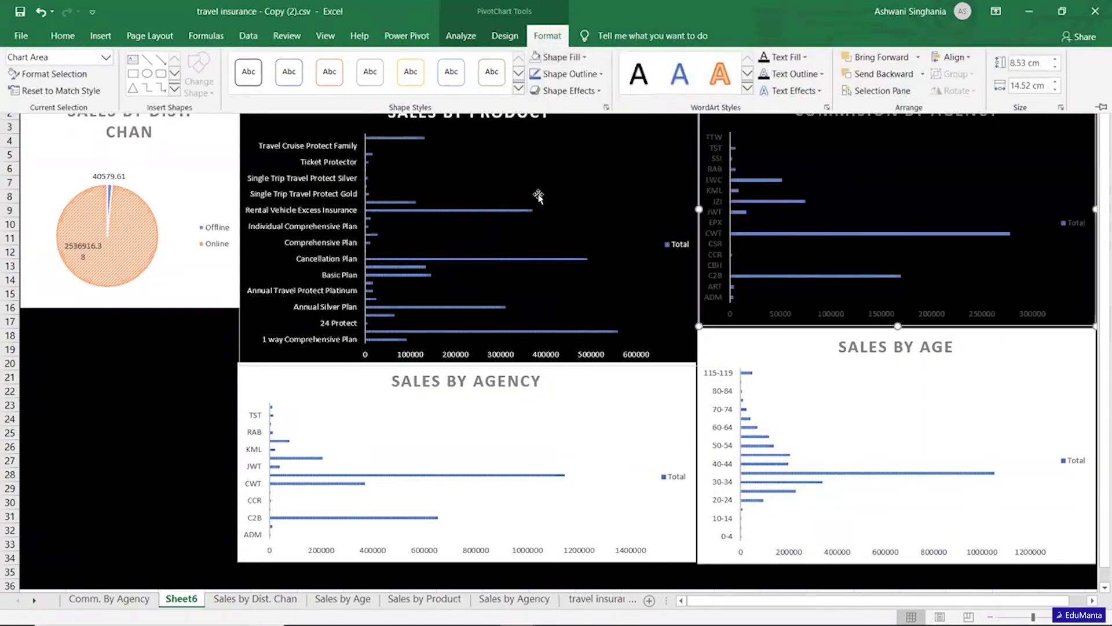
{"action": "left_click", "coordinate": [71, 41]}
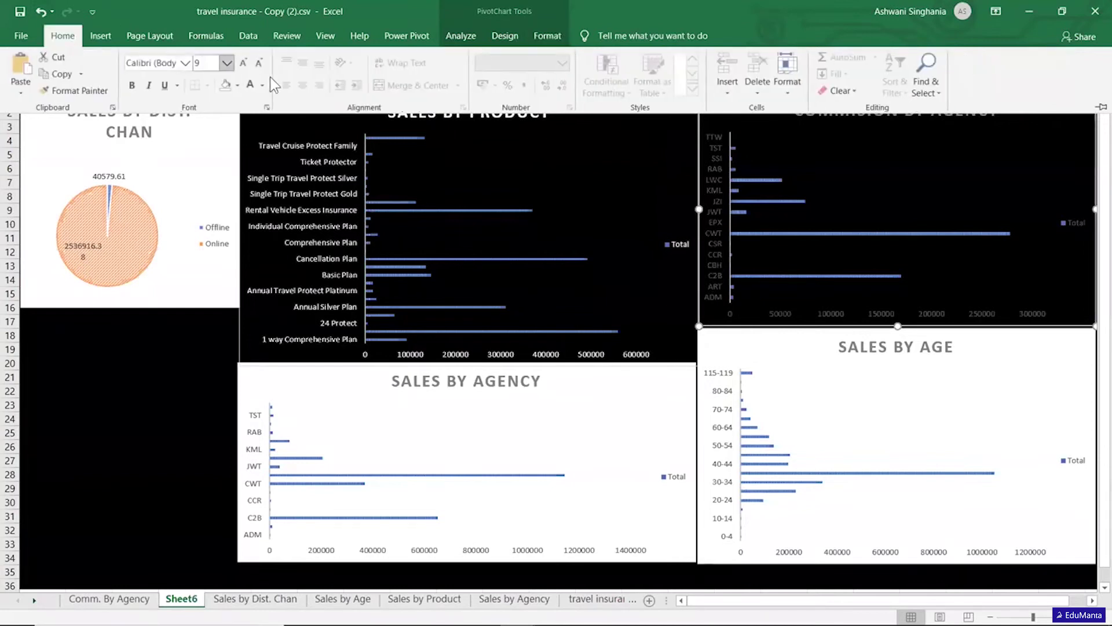
{"action": "left_click", "coordinate": [258, 84]}
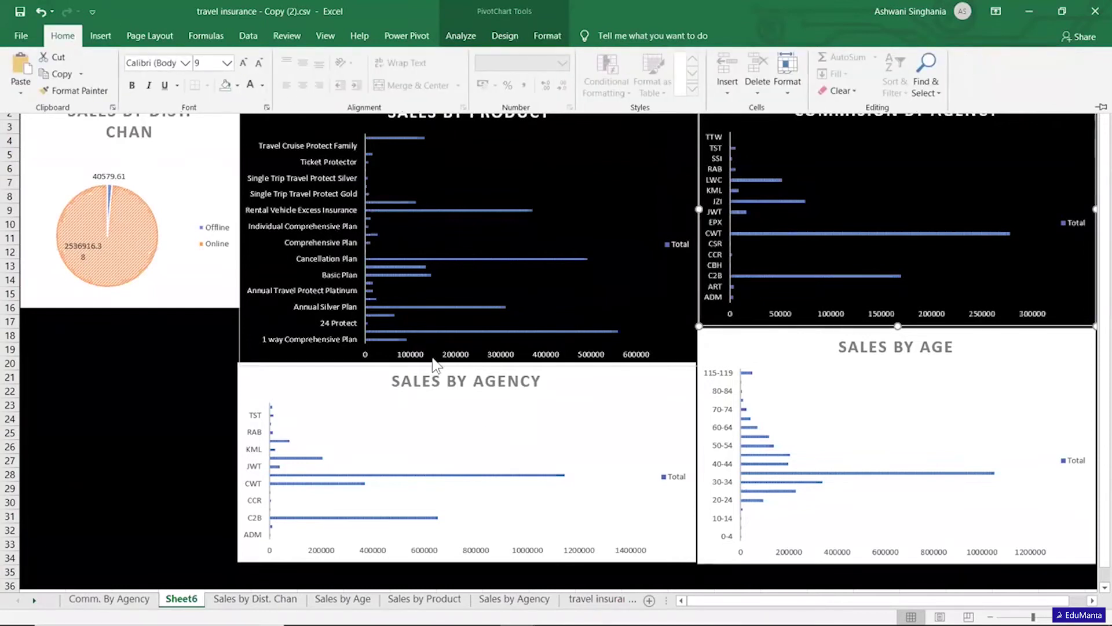
Step: Set the Sales by Agency chart area to no fill and make its title, axis and legend text white
{"action": "left_click", "coordinate": [633, 378]}
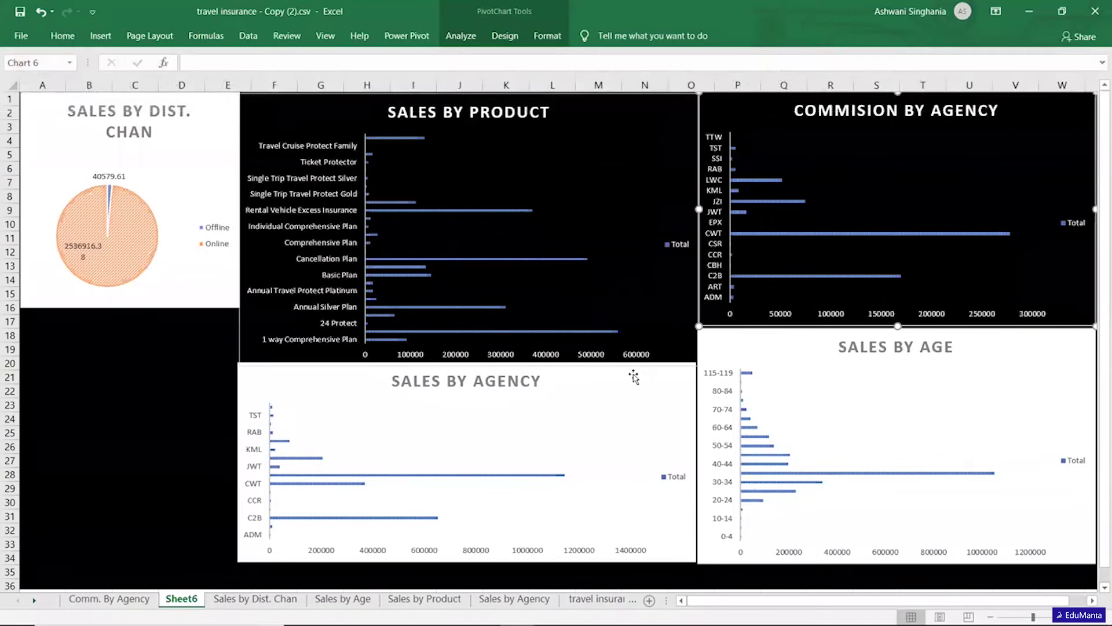
{"action": "left_click", "coordinate": [632, 378]}
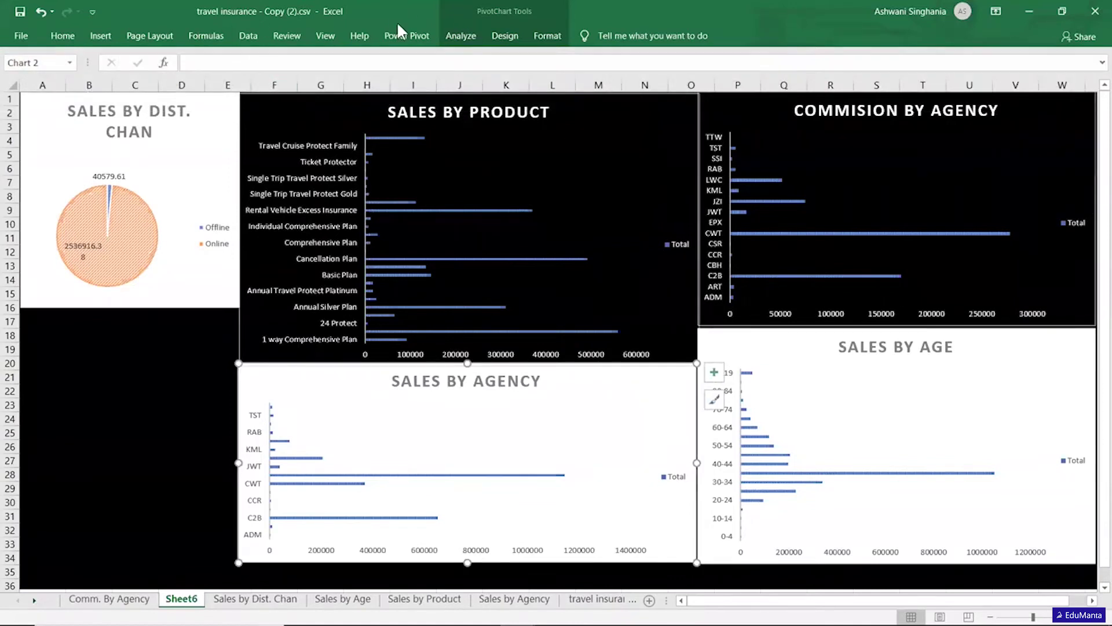
{"action": "left_click", "coordinate": [554, 31]}
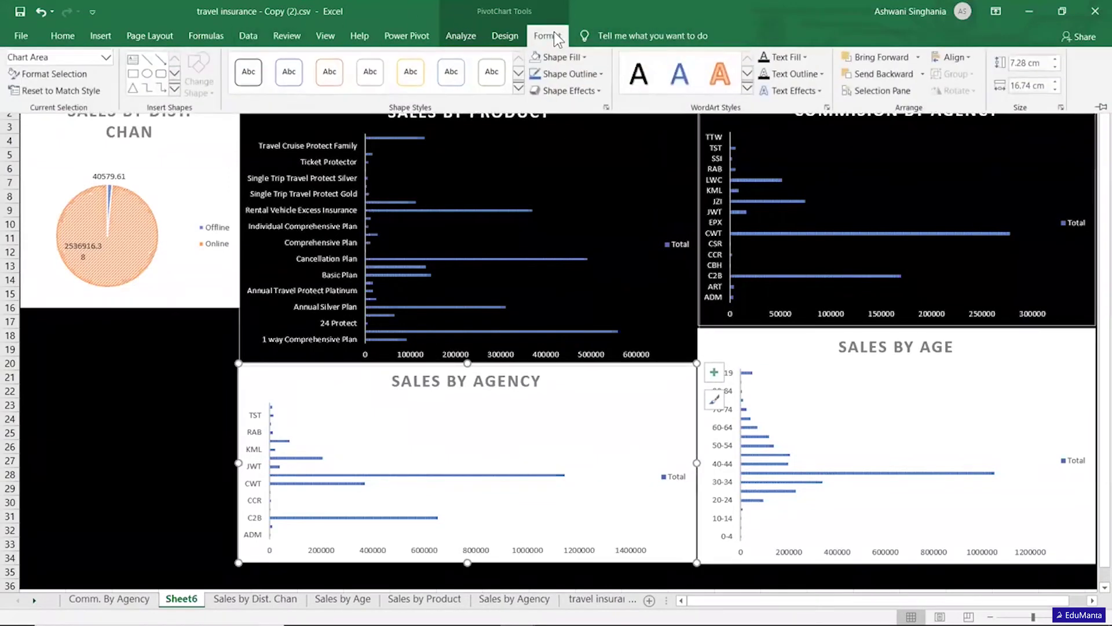
{"action": "left_click", "coordinate": [547, 59]}
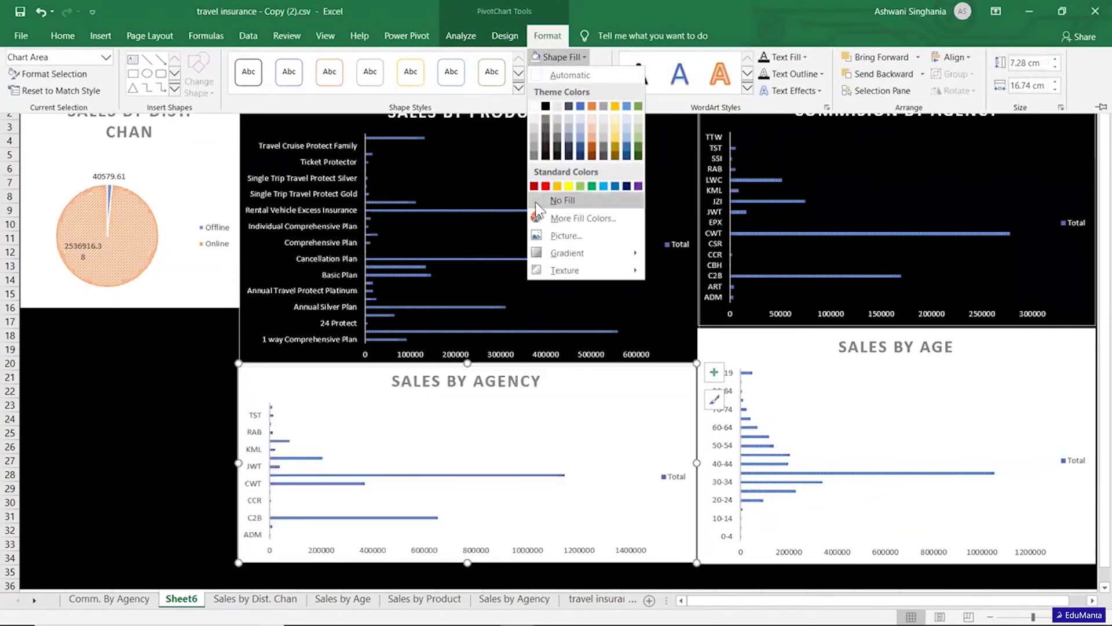
{"action": "left_click", "coordinate": [535, 200]}
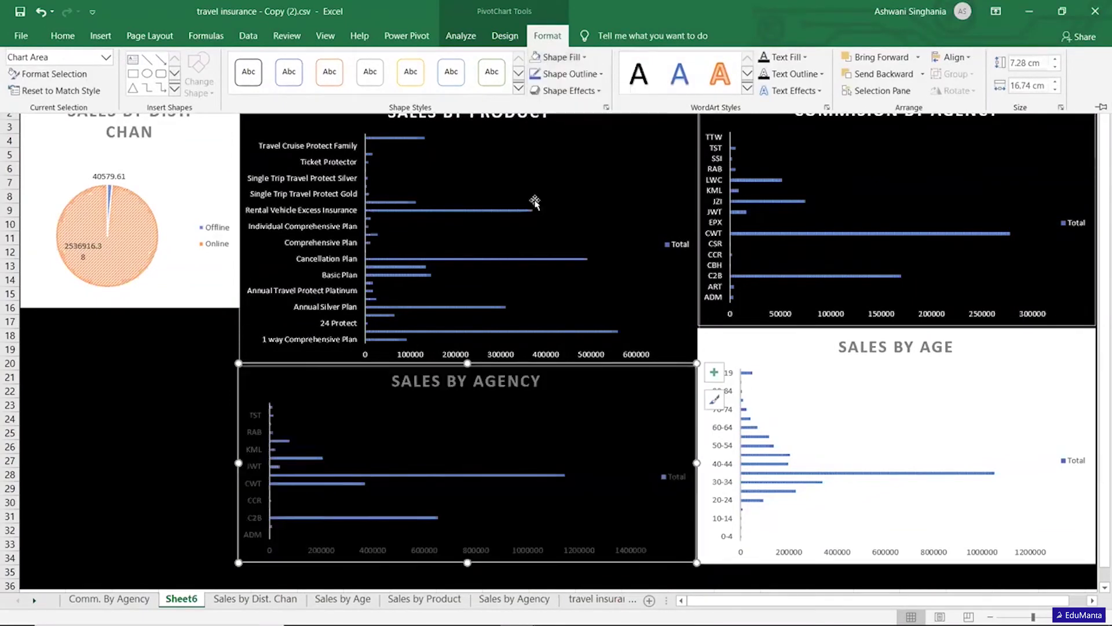
{"action": "left_click", "coordinate": [65, 39]}
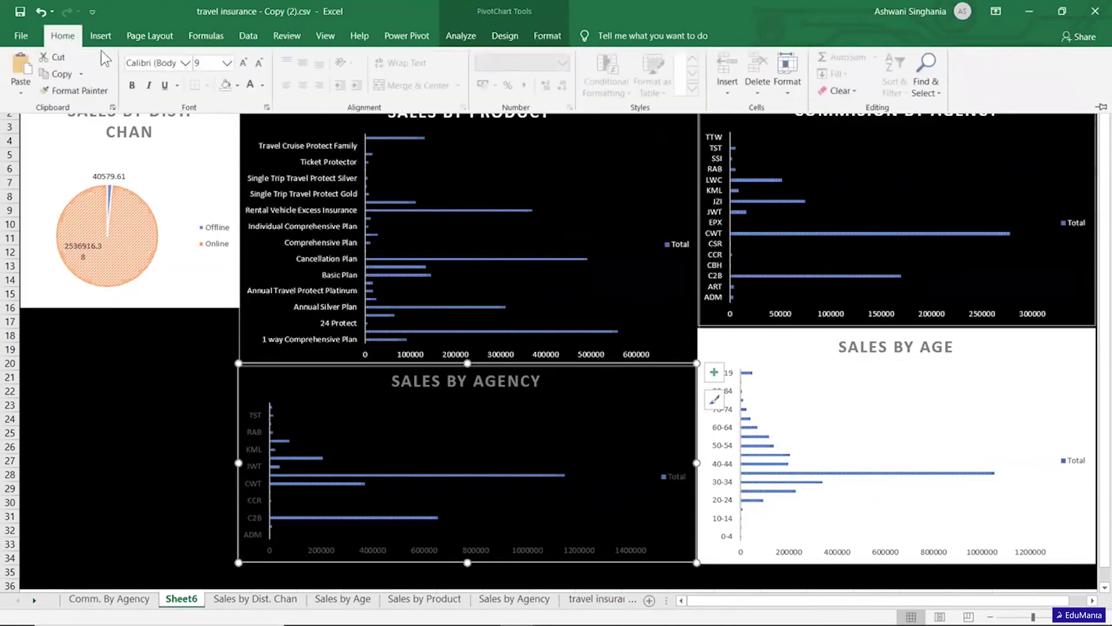
{"action": "left_click", "coordinate": [250, 87]}
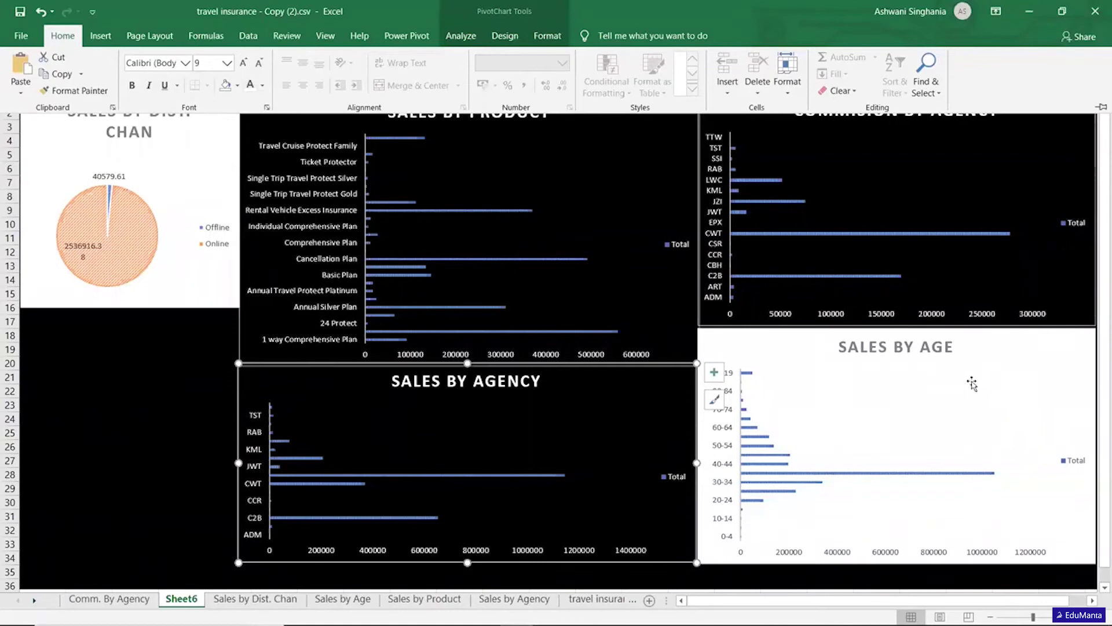
Step: Set the Sales by Age chart area to no fill and make its title, axis and legend text white
{"action": "left_click", "coordinate": [1013, 354]}
{"action": "left_click", "coordinate": [1010, 350]}
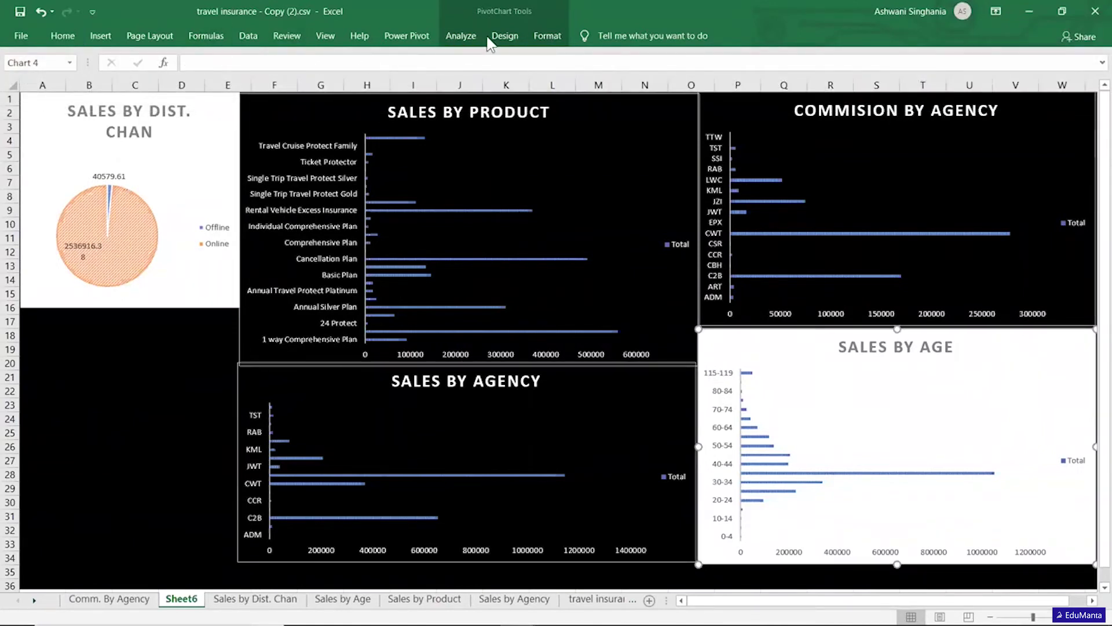
{"action": "left_click", "coordinate": [539, 37]}
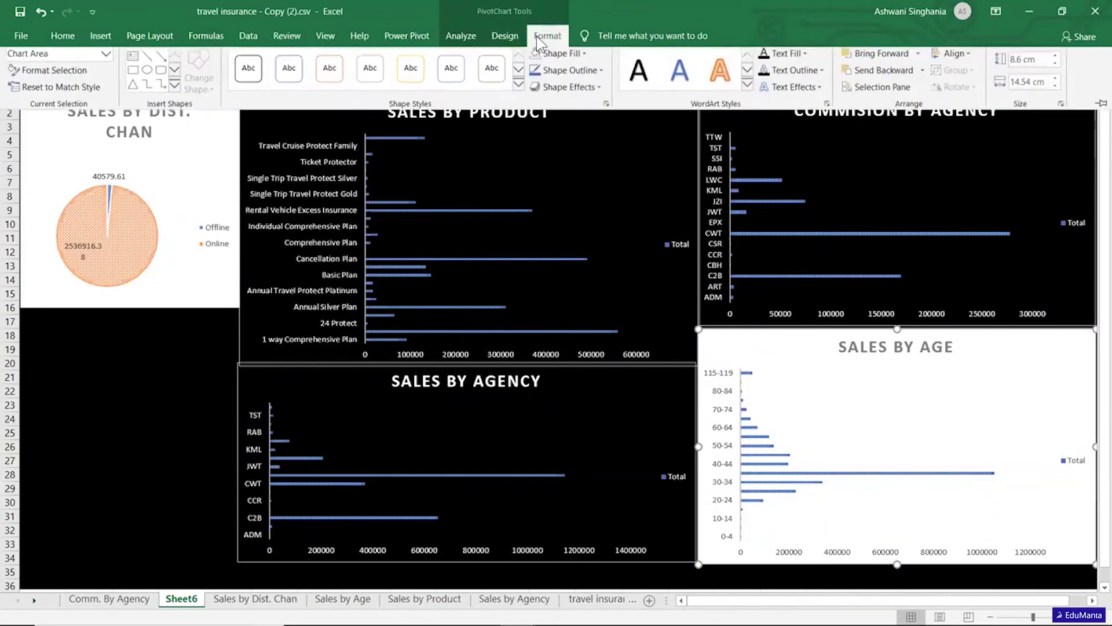
{"action": "left_click", "coordinate": [567, 57]}
{"action": "left_click", "coordinate": [537, 201]}
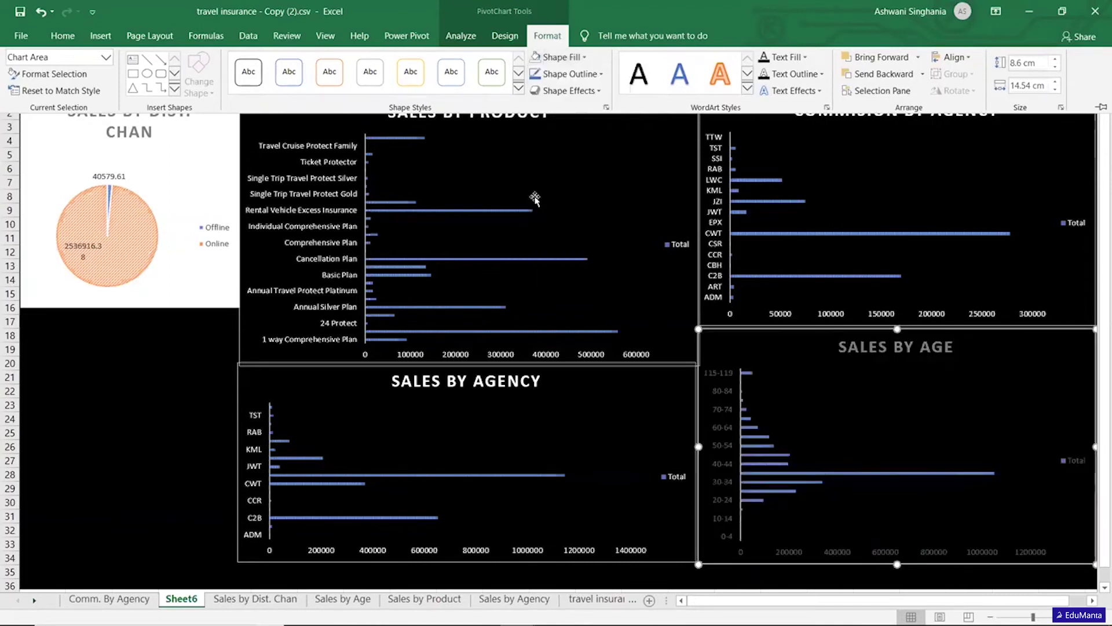
{"action": "left_click", "coordinate": [63, 38]}
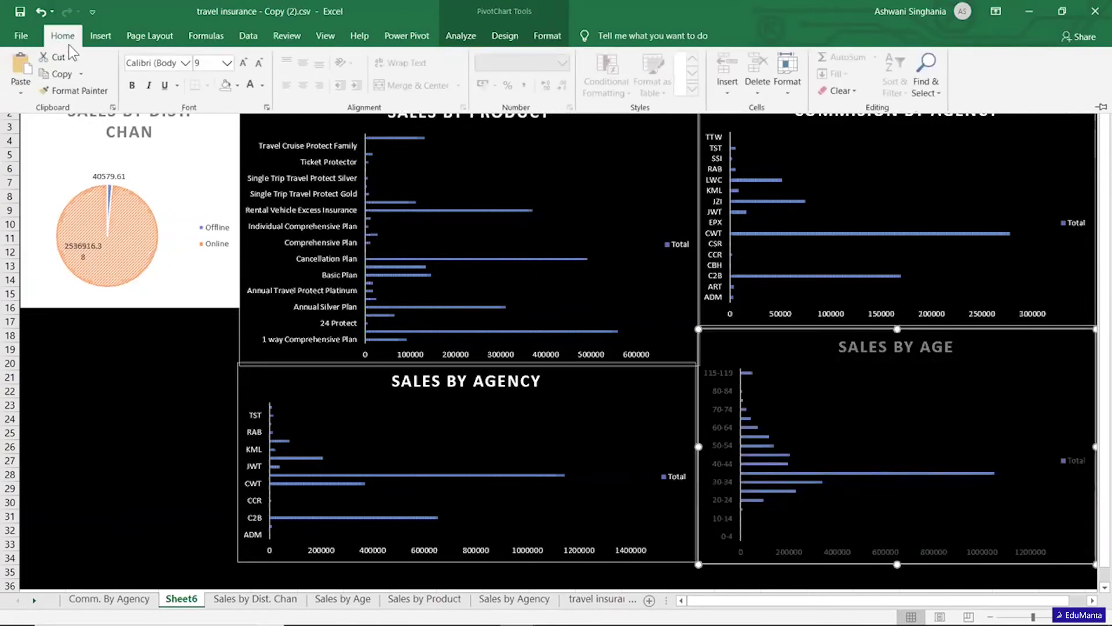
{"action": "left_click", "coordinate": [256, 86]}
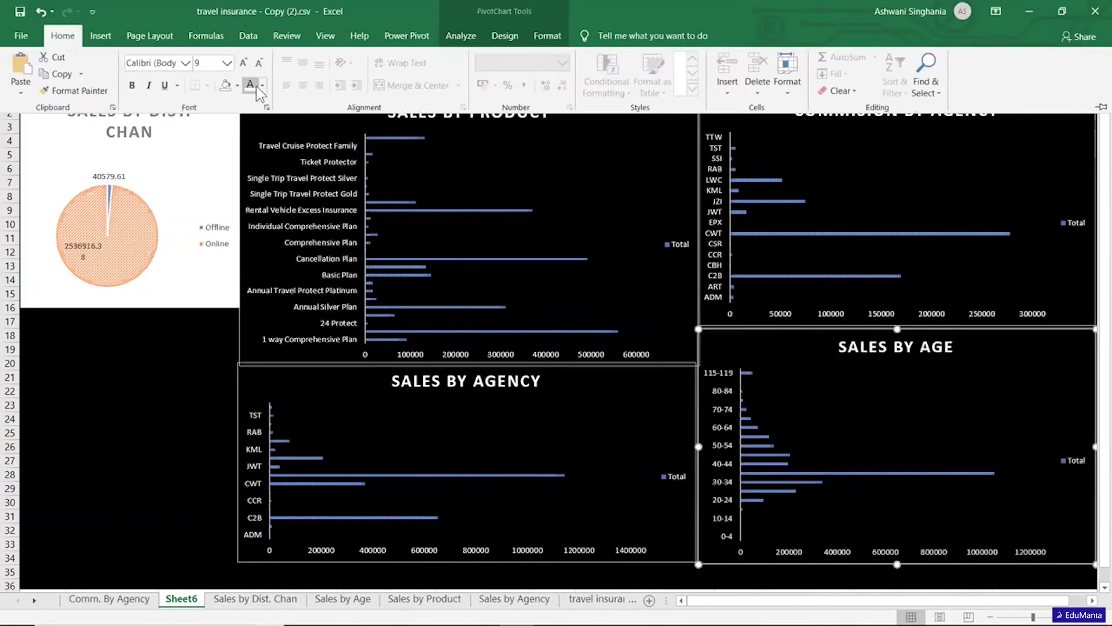
Step: Set the Sales by Dist. Chan pie chart area to no fill and make its title, data labels and legend white
{"action": "left_click", "coordinate": [168, 185]}
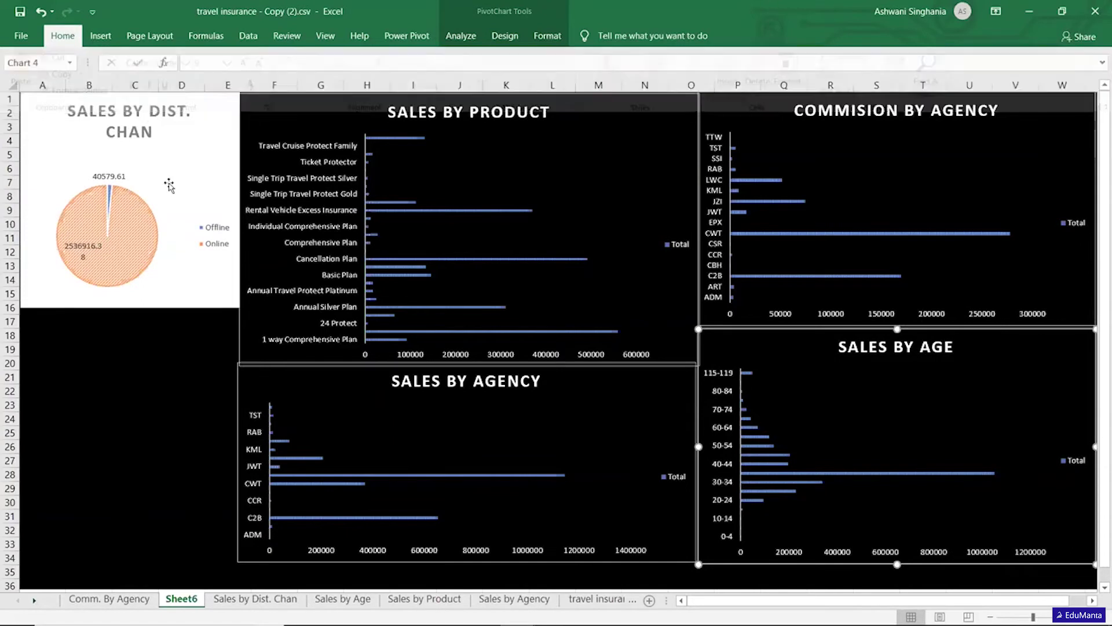
{"action": "left_click", "coordinate": [169, 184]}
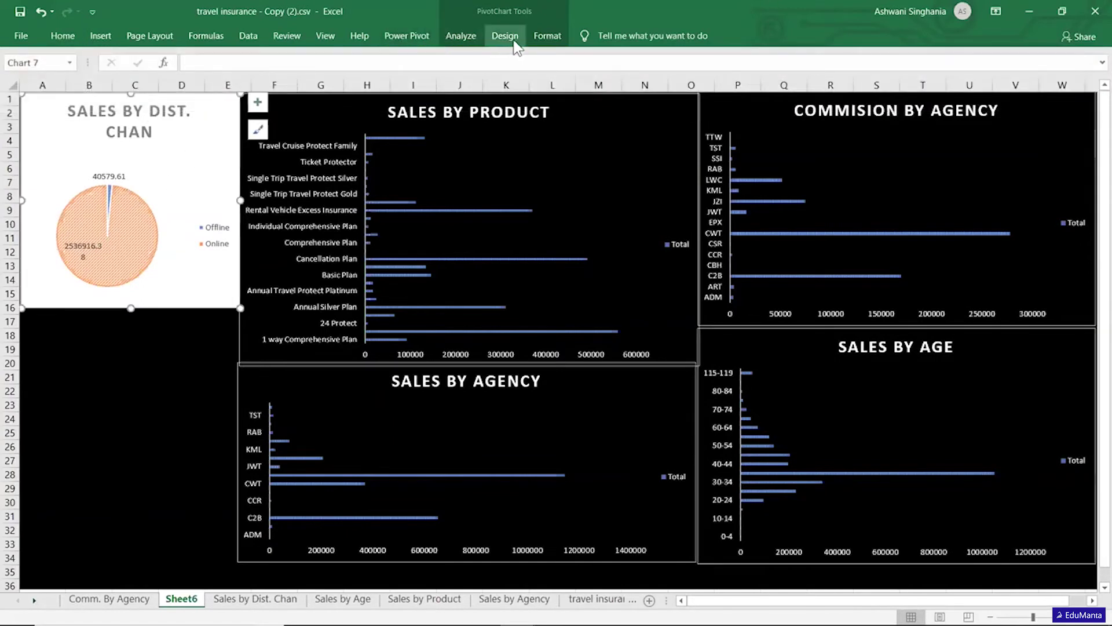
{"action": "left_click", "coordinate": [544, 37]}
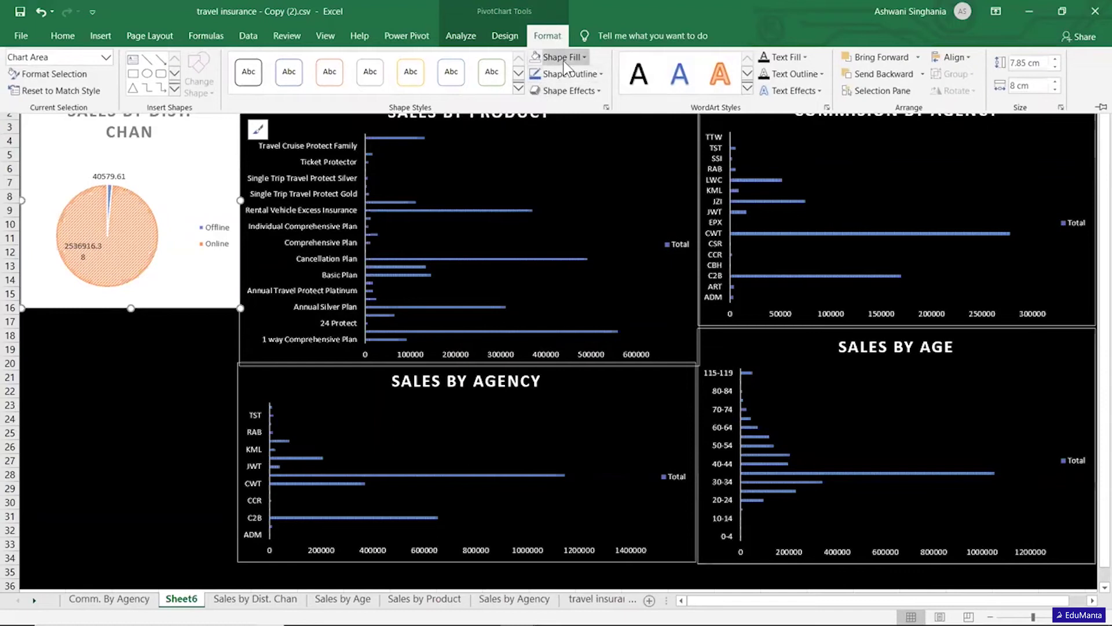
{"action": "left_click", "coordinate": [562, 57]}
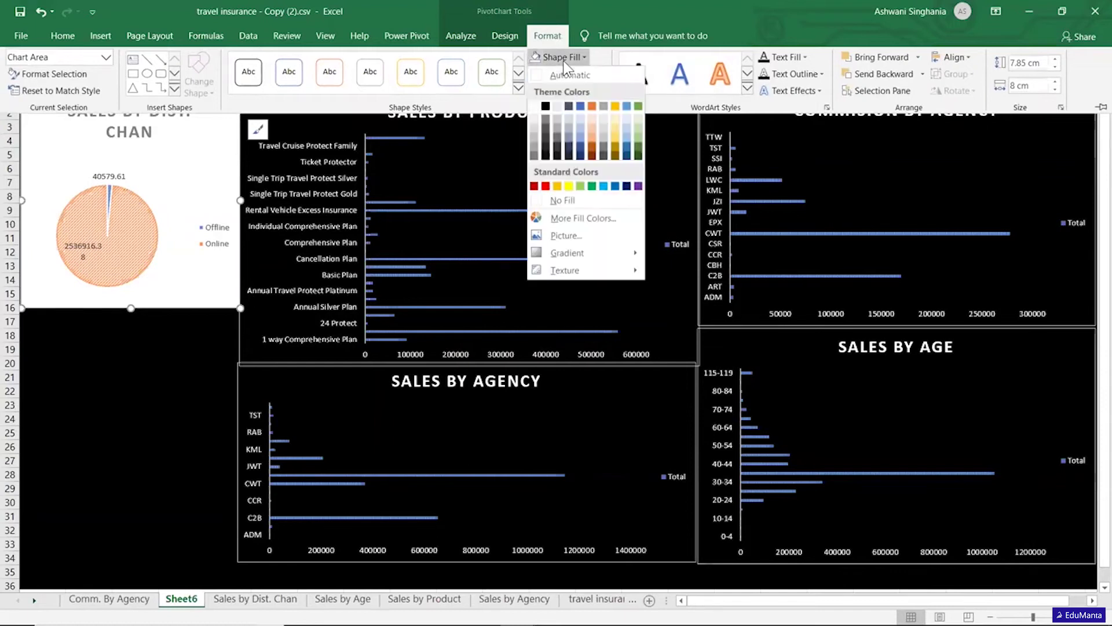
{"action": "left_click", "coordinate": [542, 202]}
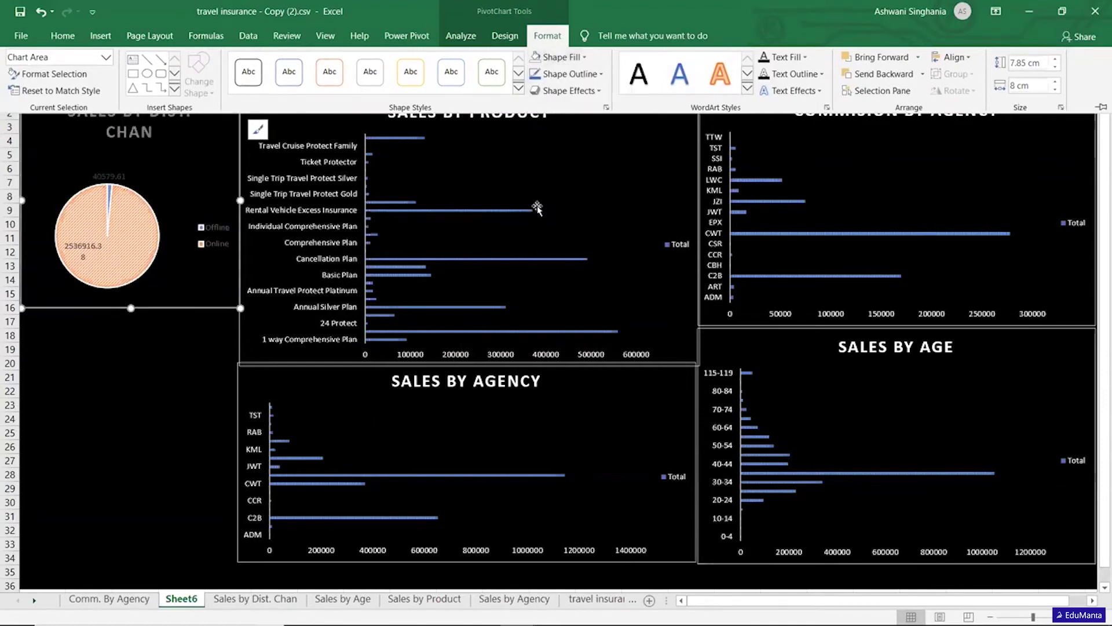
{"action": "left_click", "coordinate": [62, 36]}
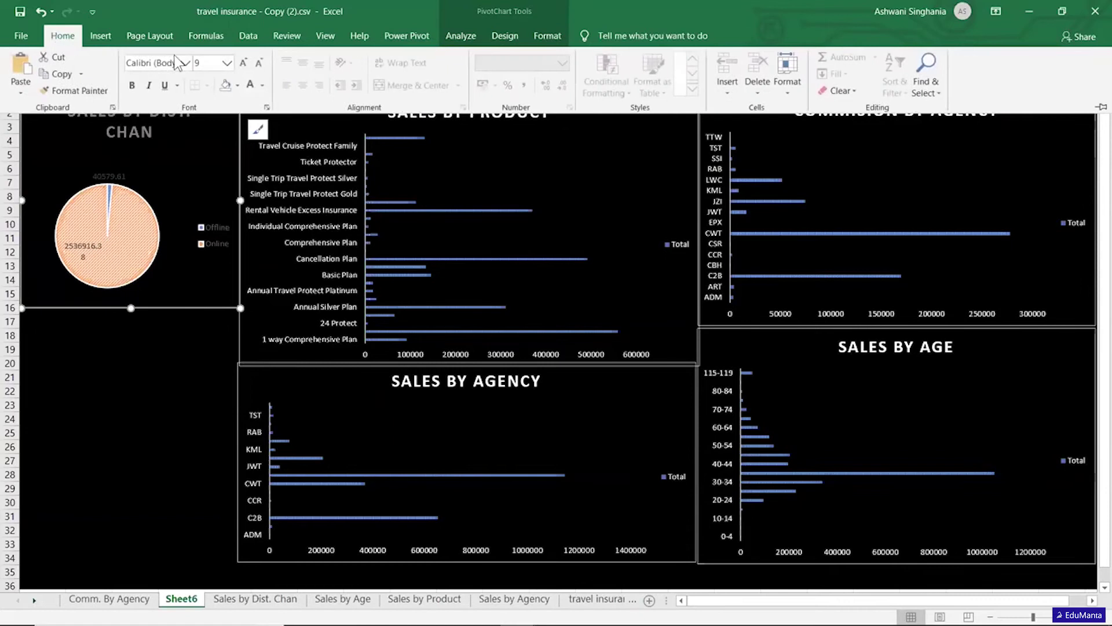
{"action": "left_click", "coordinate": [248, 85]}
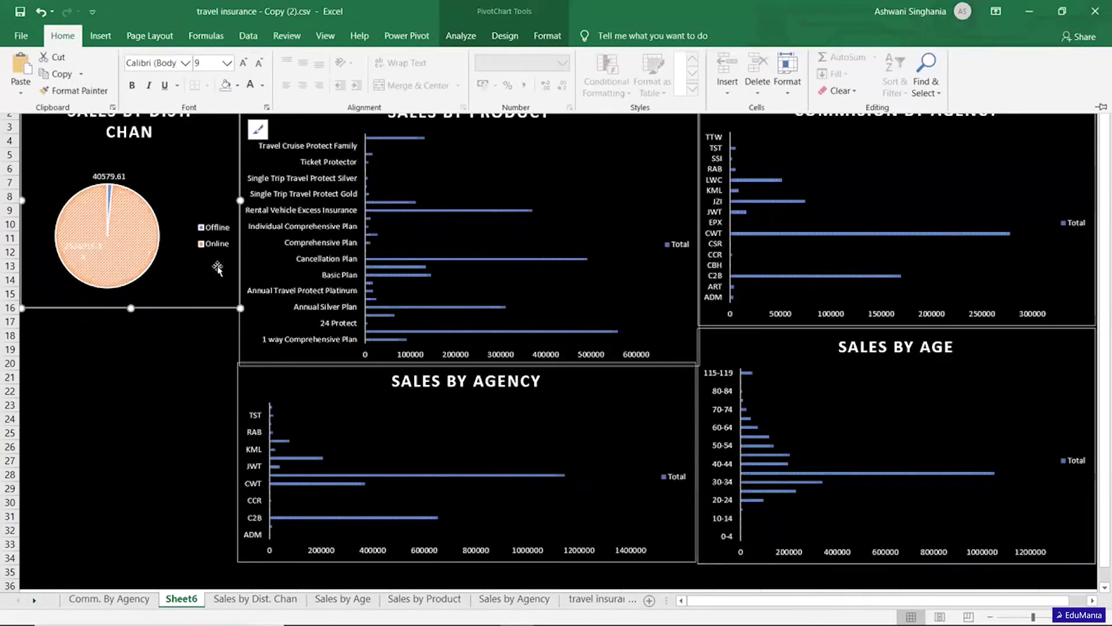
{"action": "left_click", "coordinate": [176, 363]}
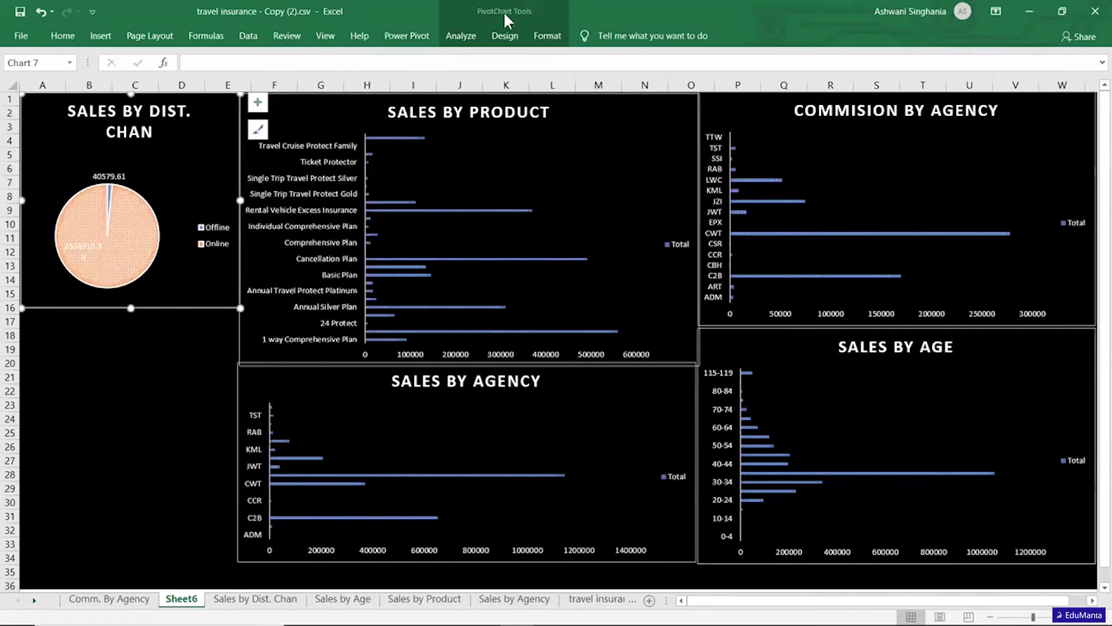
Step: Insert a Product Name slicer for the Sales by Product chart
{"action": "left_click", "coordinate": [593, 124]}
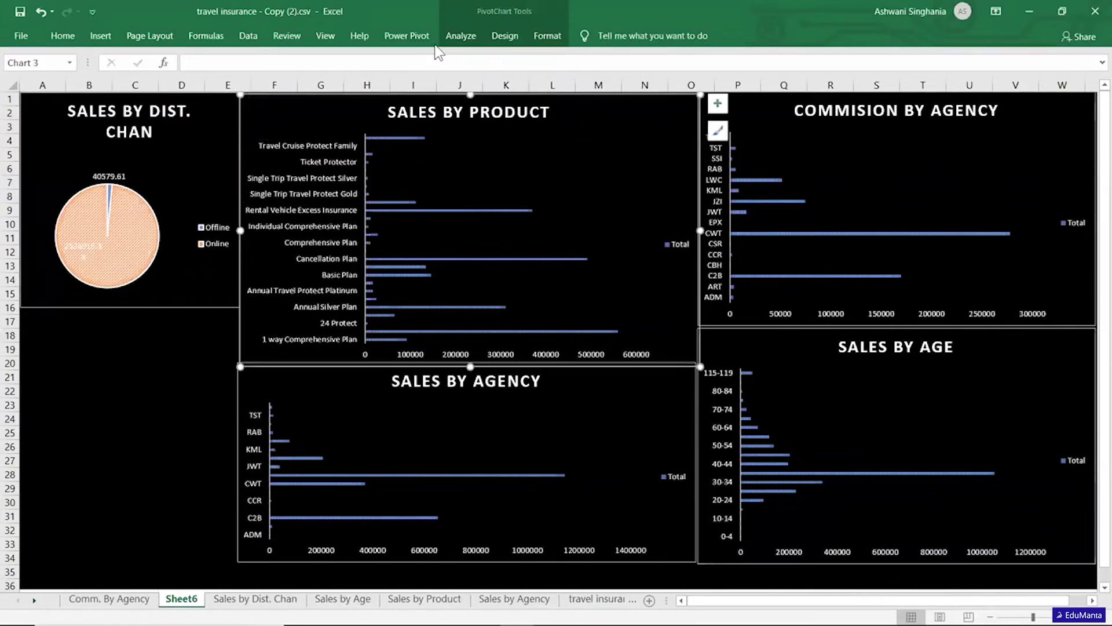
{"action": "left_click", "coordinate": [461, 35]}
{"action": "left_click", "coordinate": [311, 73]}
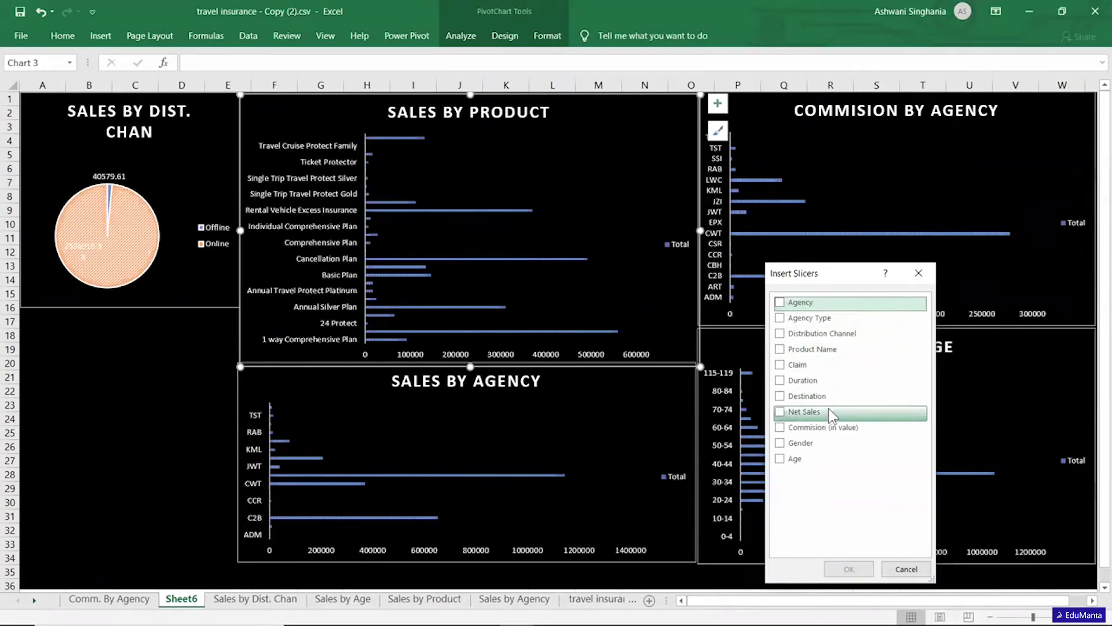
{"action": "left_click", "coordinate": [780, 349]}
{"action": "left_click", "coordinate": [779, 349]}
{"action": "left_click", "coordinate": [780, 349]}
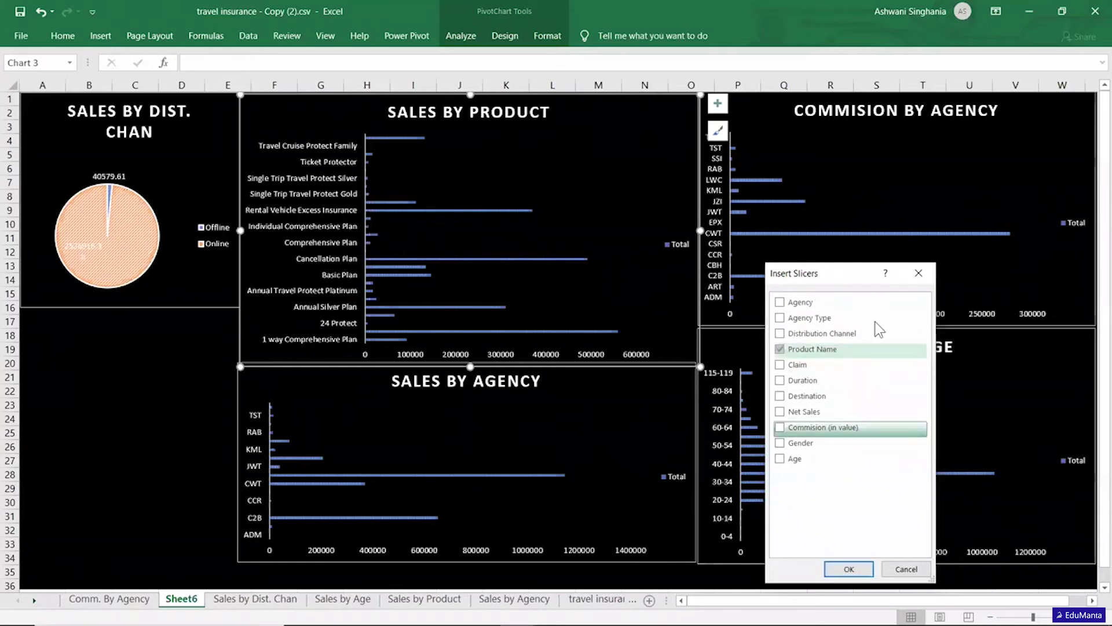
{"action": "left_click", "coordinate": [848, 562]}
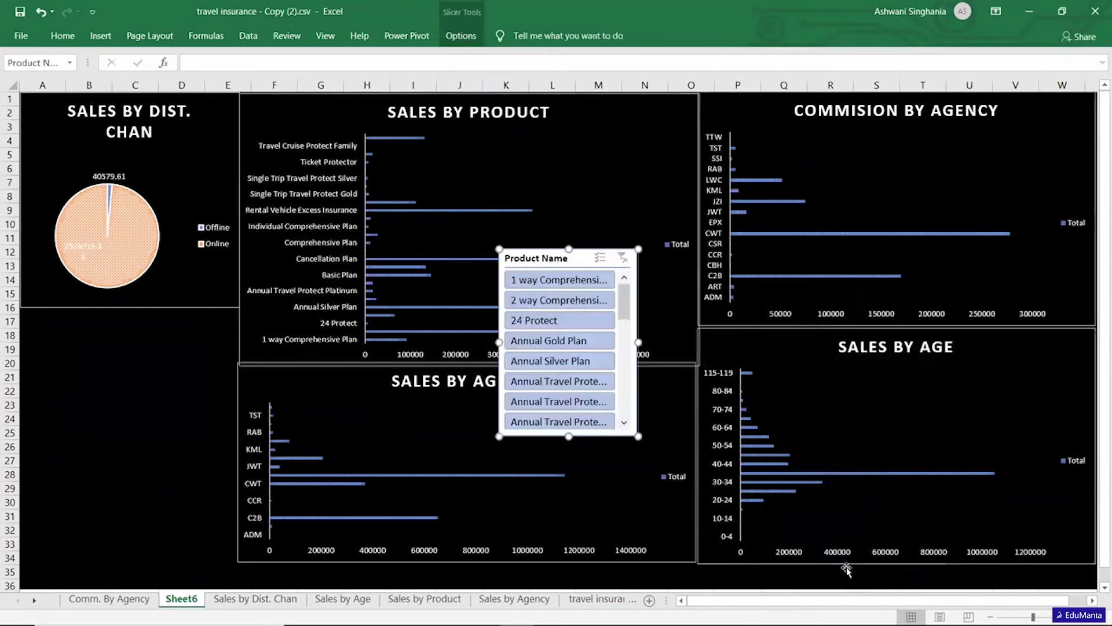
Step: Insert an Agency slicer for the Commision by Agency chart and fit it beneath the Sales by Dist. Chan pie chart at the same width
{"action": "left_click", "coordinate": [917, 204]}
{"action": "left_click", "coordinate": [747, 107]}
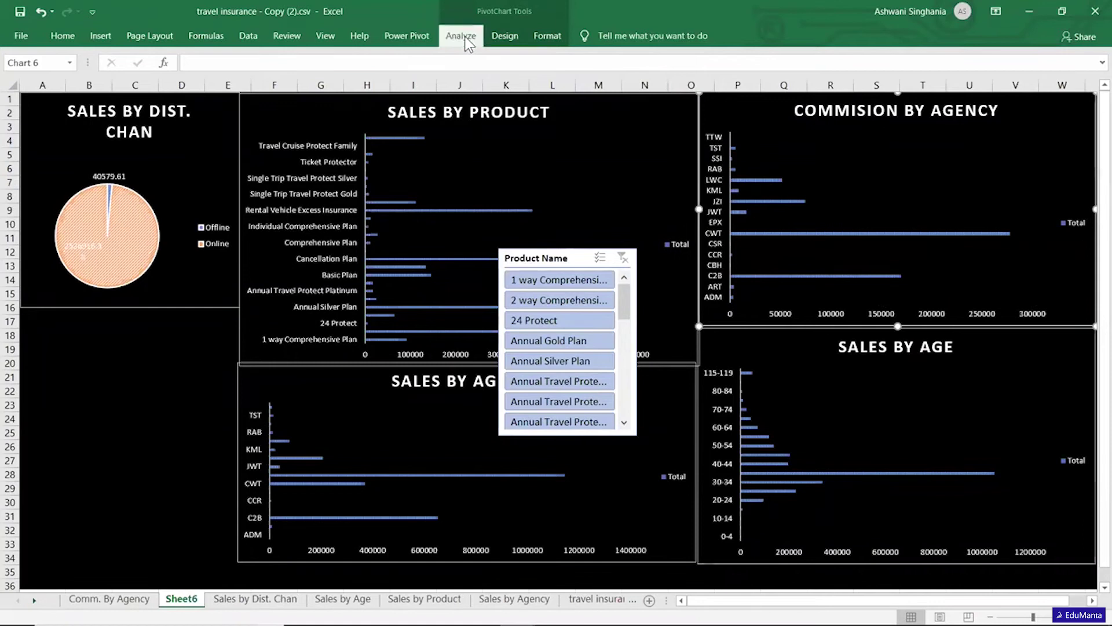
{"action": "left_click", "coordinate": [462, 37]}
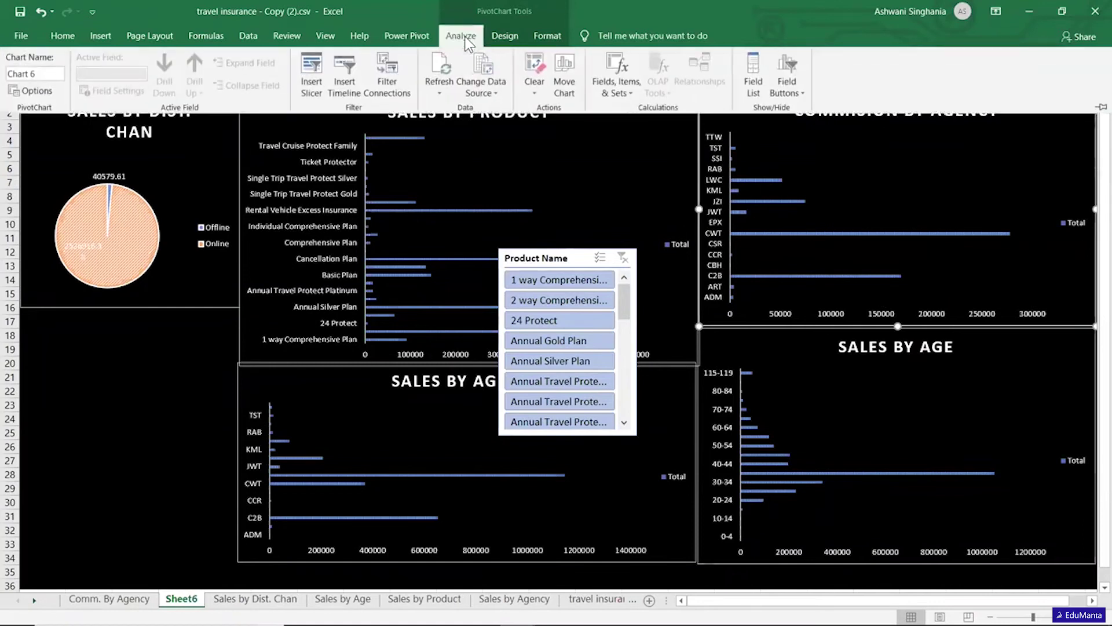
{"action": "left_click", "coordinate": [316, 80]}
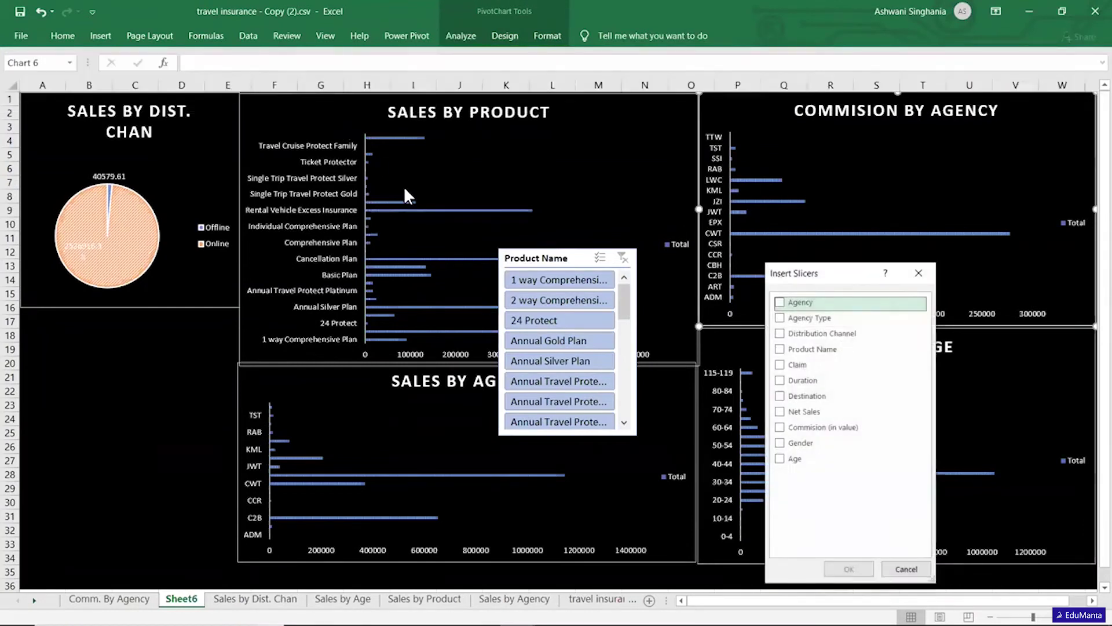
{"action": "left_click", "coordinate": [780, 302]}
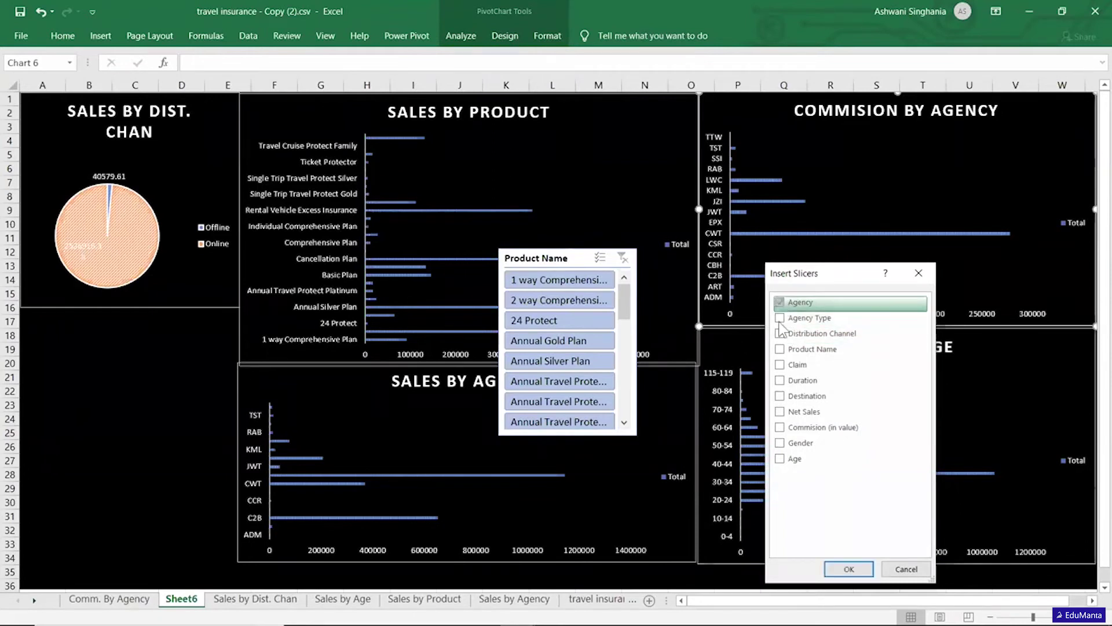
{"action": "left_click", "coordinate": [847, 571]}
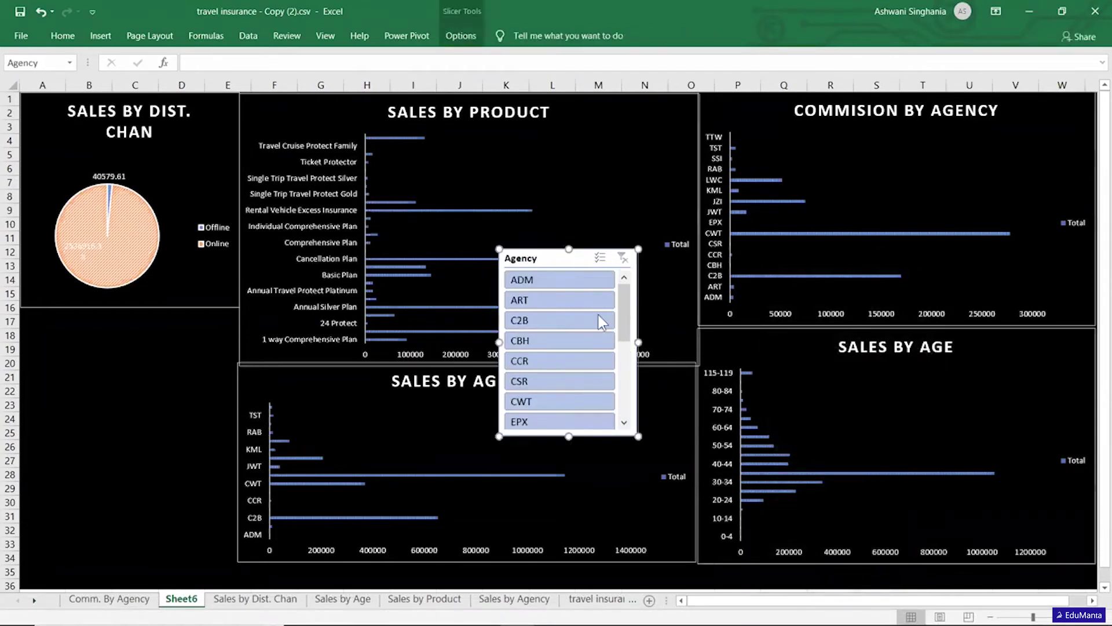
{"action": "left_click_drag", "start_coordinate": [523, 258], "coordinate": [55, 318]}
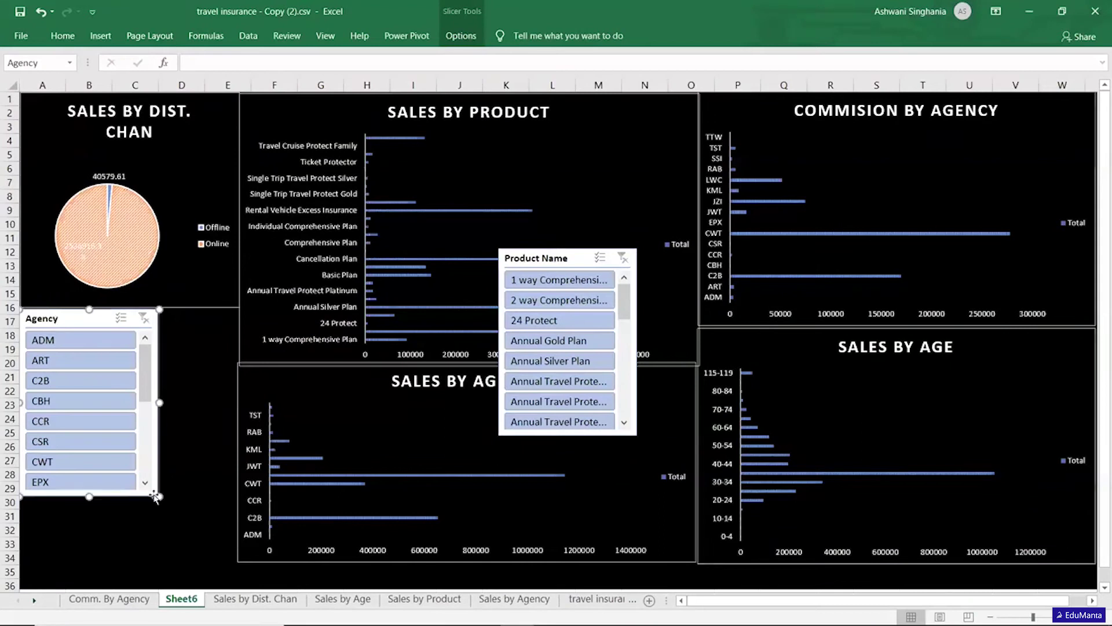
{"action": "left_click_drag", "start_coordinate": [160, 497], "coordinate": [238, 470]}
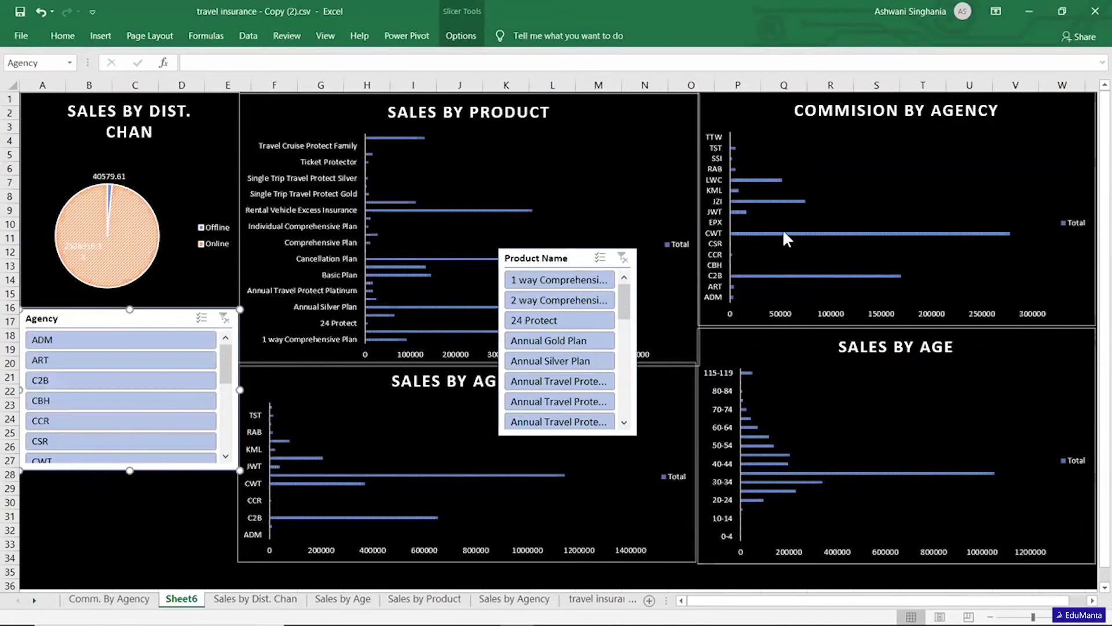
Step: Widen and shorten the Product Name slicer and place it directly below the Agency slicer
{"action": "left_click_drag", "start_coordinate": [553, 256], "coordinate": [533, 258]}
{"action": "left_click_drag", "start_coordinate": [94, 447], "coordinate": [413, 340]}
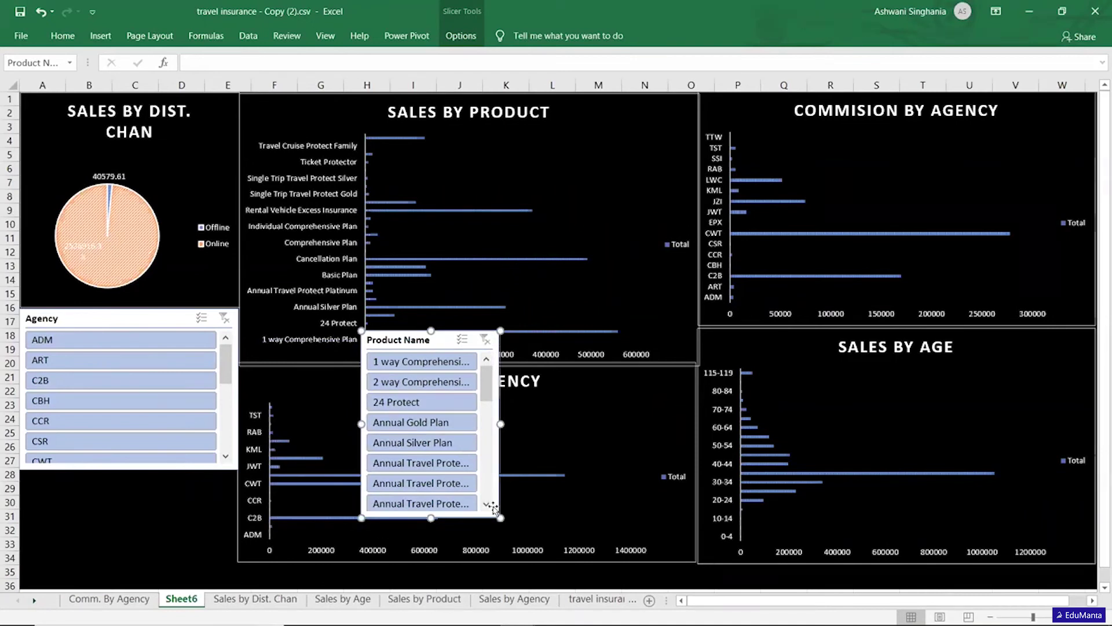
{"action": "left_click_drag", "start_coordinate": [501, 518], "coordinate": [582, 489]}
{"action": "left_click_drag", "start_coordinate": [511, 339], "coordinate": [547, 266]}
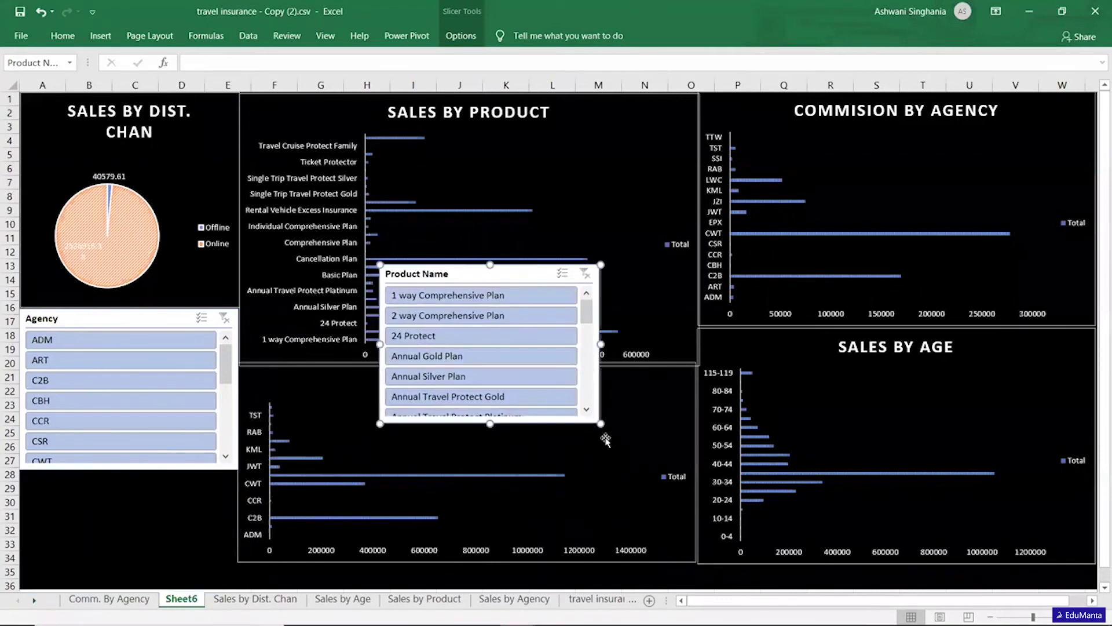
{"action": "left_click_drag", "start_coordinate": [594, 416], "coordinate": [594, 382]}
{"action": "left_click_drag", "start_coordinate": [505, 276], "coordinate": [159, 480]}
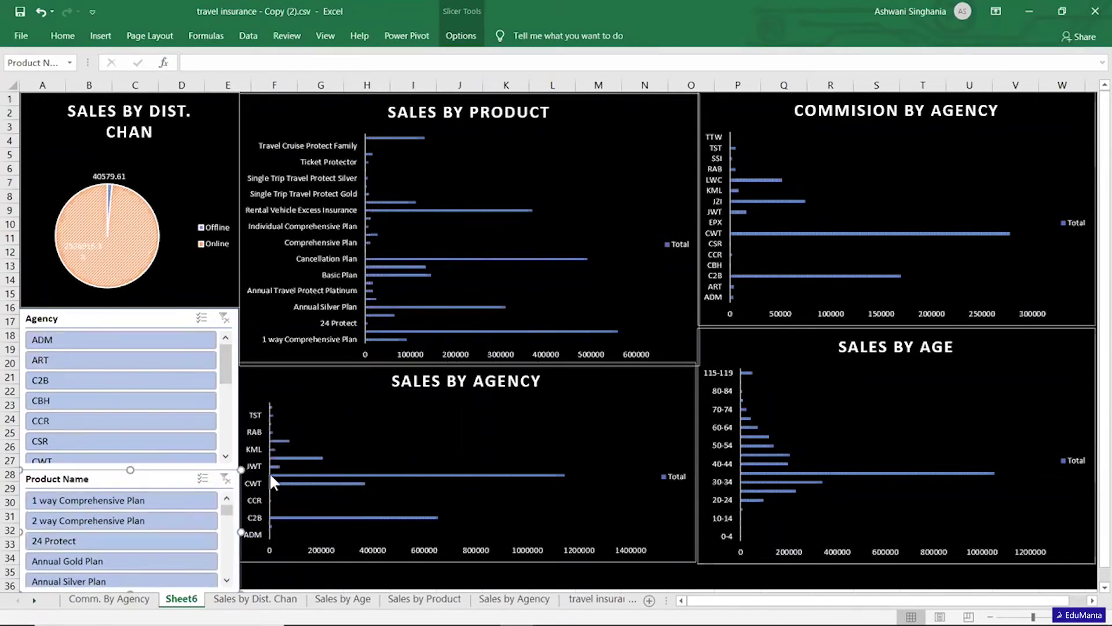
{"action": "left_click", "coordinate": [655, 399]}
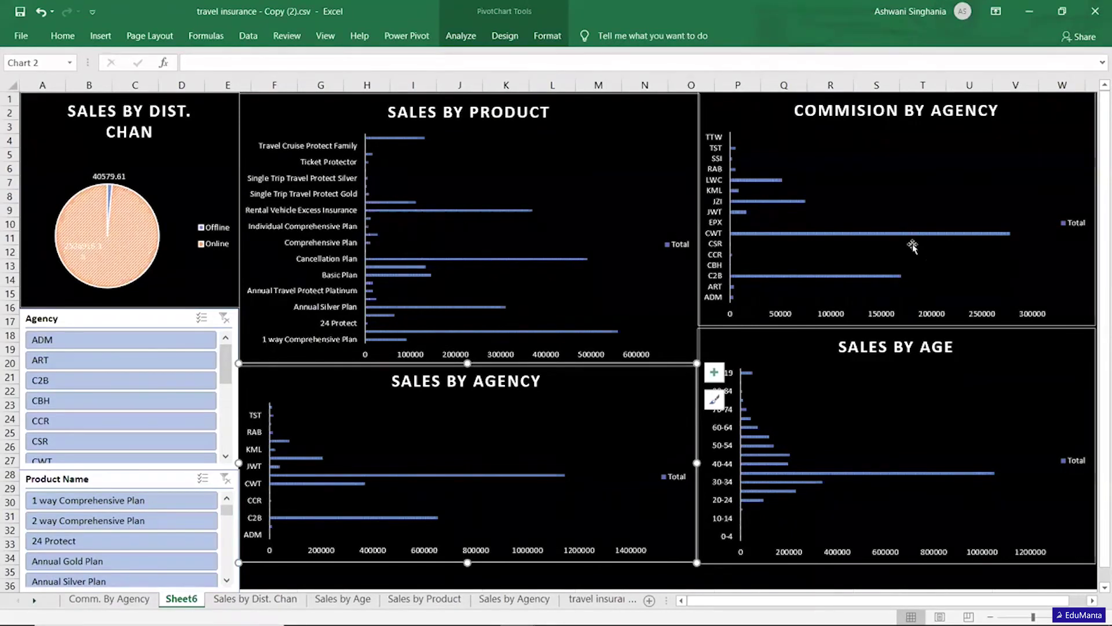
Step: Filter the Commision by Agency chart by agency ADM alone, and by EPX together with CWT
{"action": "left_click", "coordinate": [105, 347]}
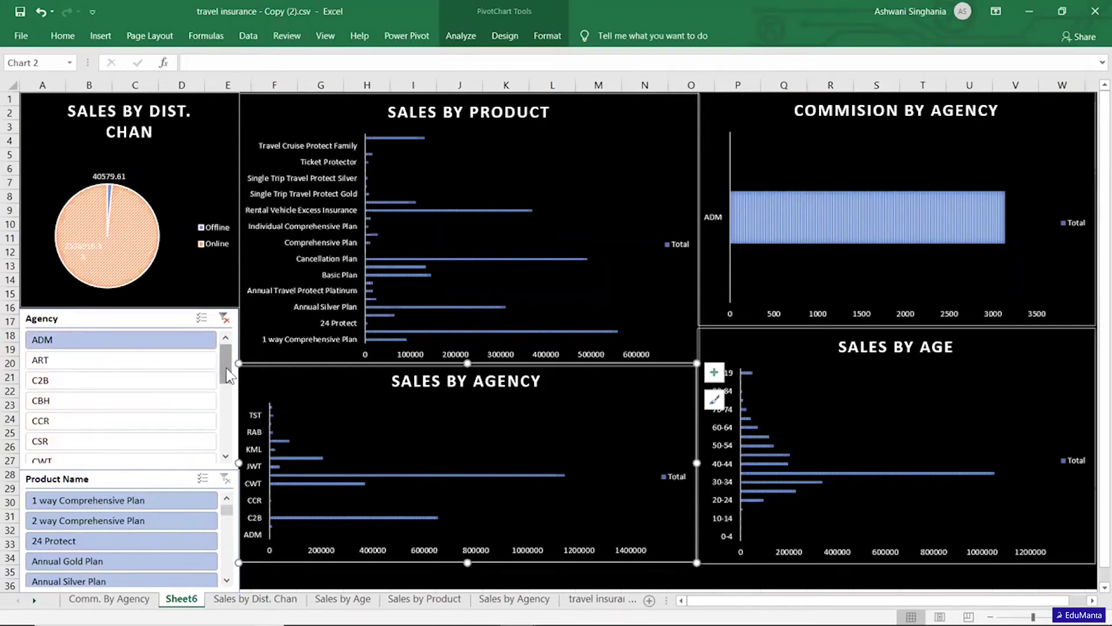
{"action": "left_click_drag", "start_coordinate": [226, 367], "coordinate": [226, 389]}
{"action": "left_click", "coordinate": [94, 423]}
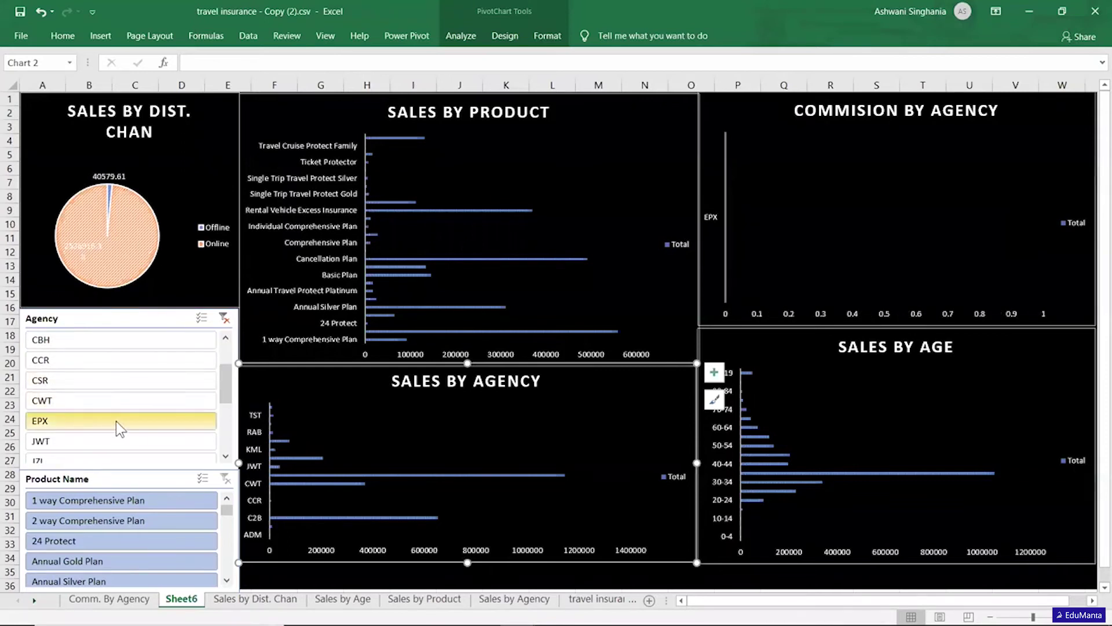
{"action": "left_click", "coordinate": [79, 400], "text": "ctrl"}
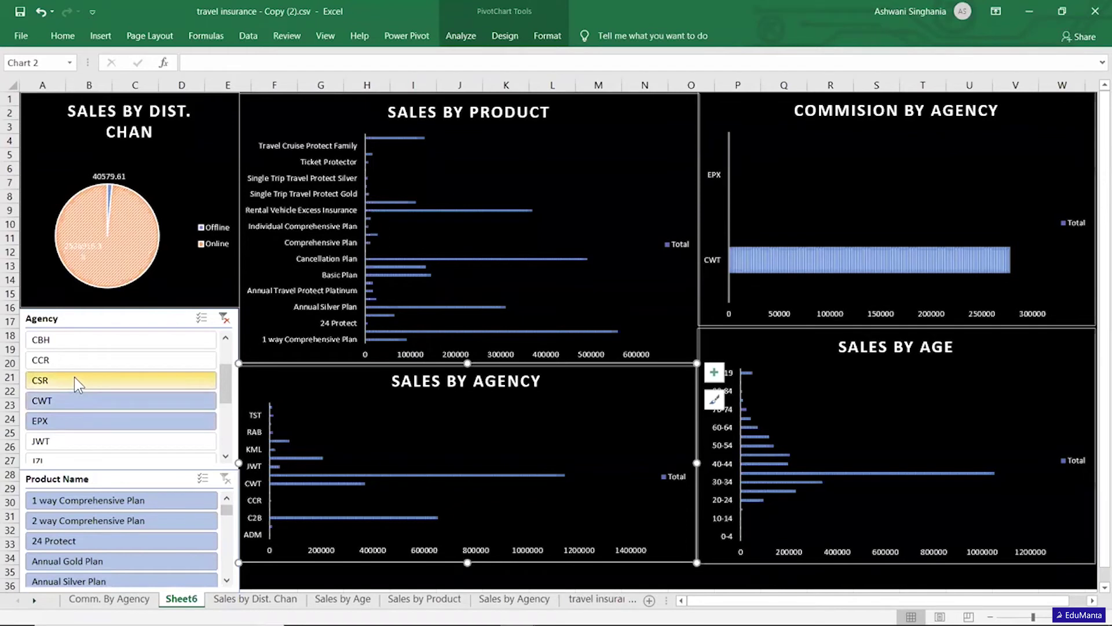
{"action": "key", "text": "ctrl"}
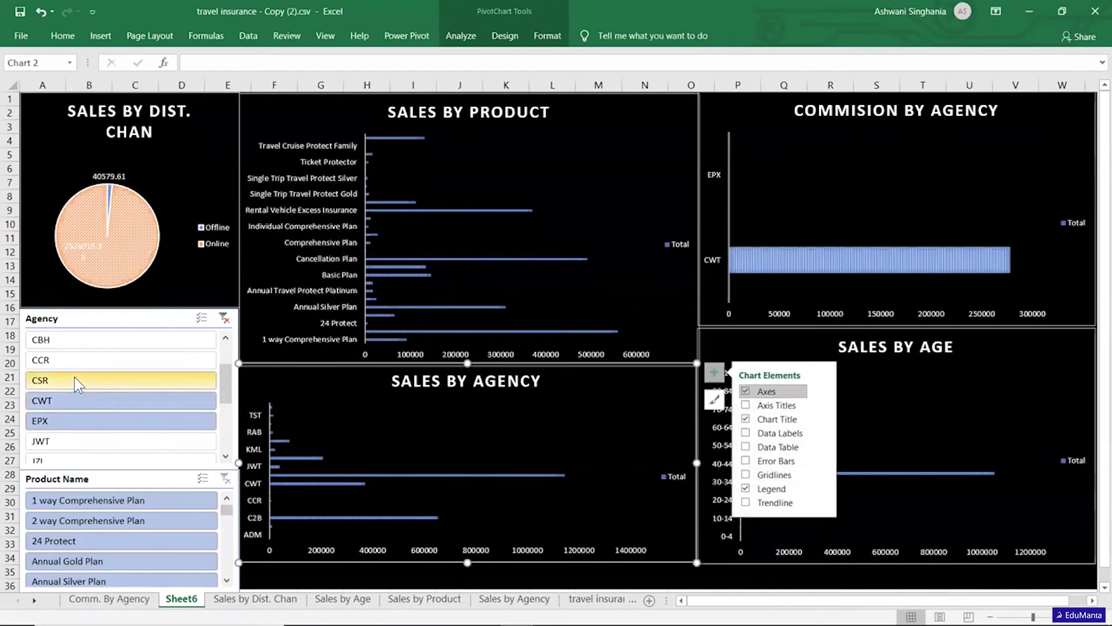
Step: Filter the Commision by Agency chart to agencies CSR, CWT, ART and CBH, and clear the Agency filter
{"action": "left_click", "coordinate": [74, 380]}
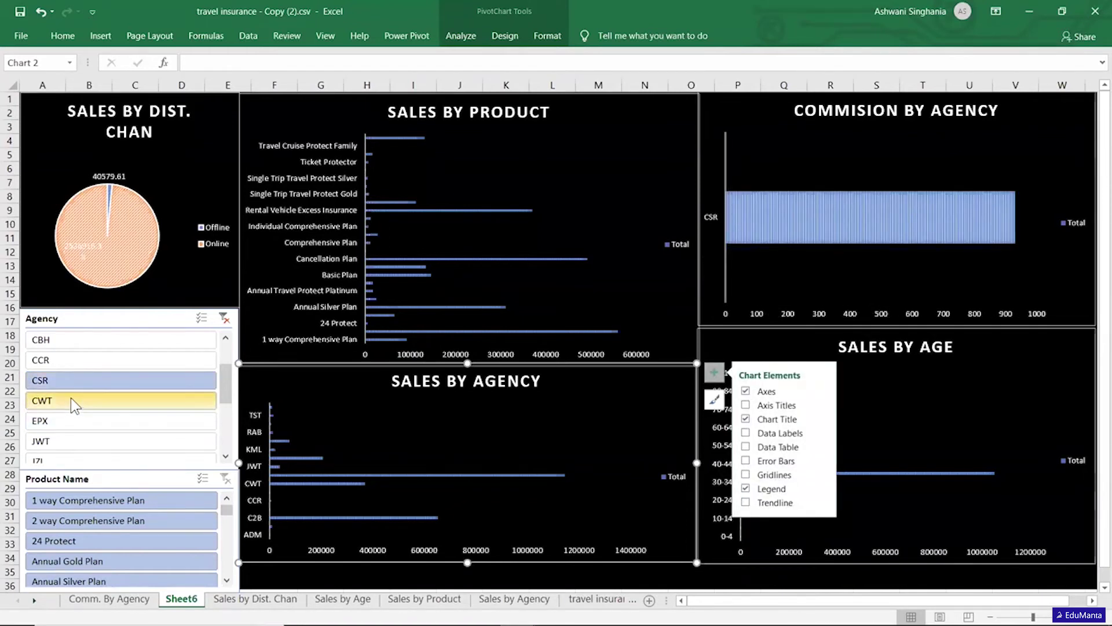
{"action": "left_click", "coordinate": [71, 399], "text": "ctrl"}
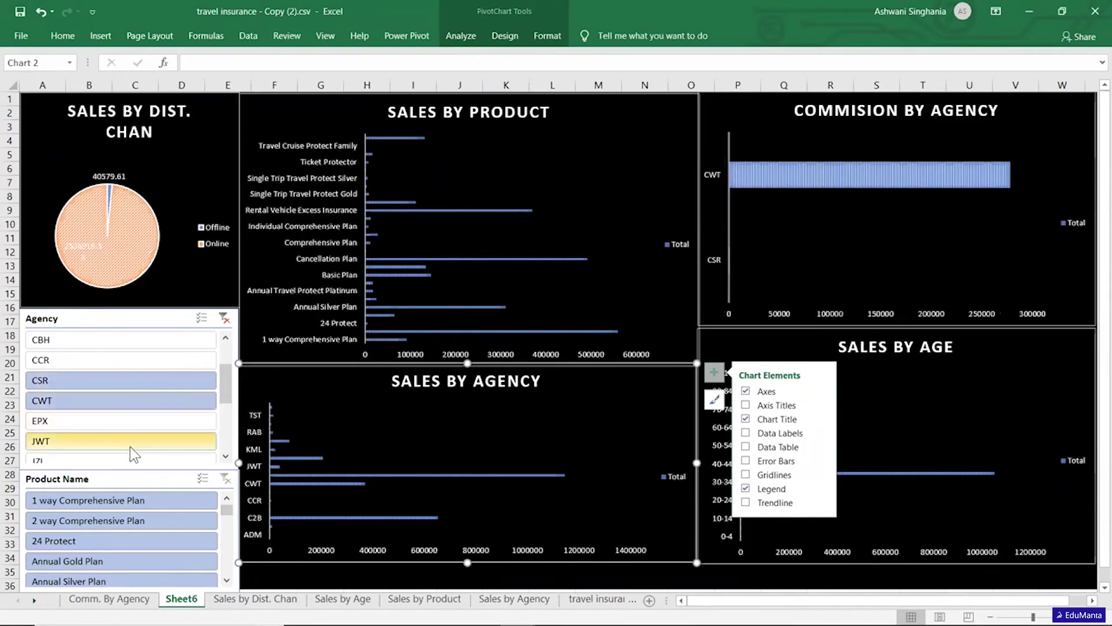
{"action": "left_click", "coordinate": [229, 356]}
{"action": "left_click", "coordinate": [116, 362], "text": "ctrl"}
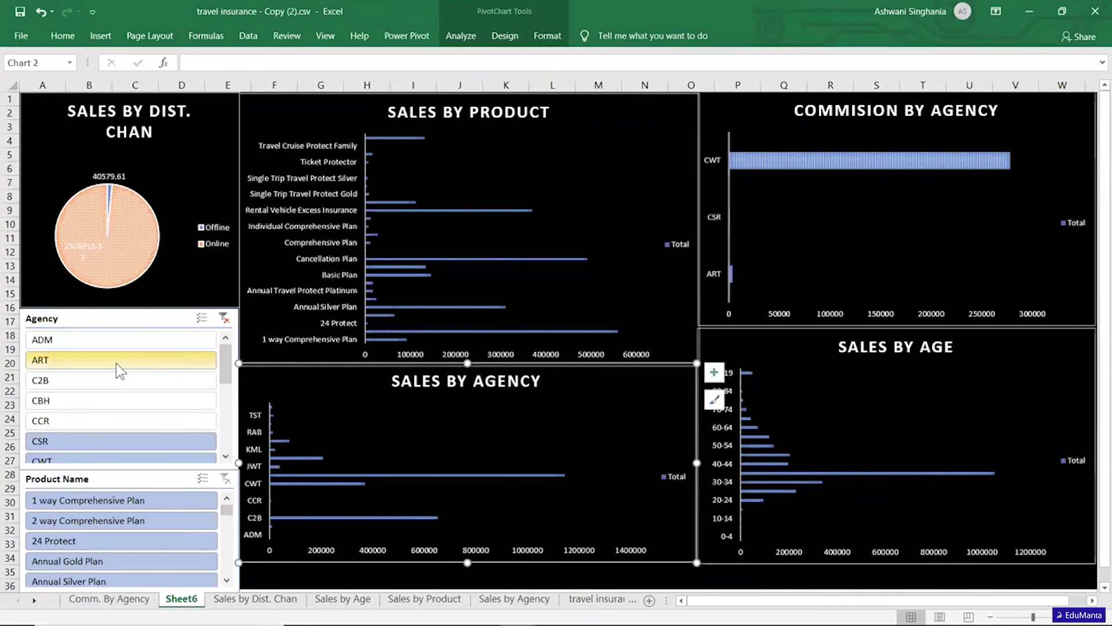
{"action": "left_click", "coordinate": [92, 400]}
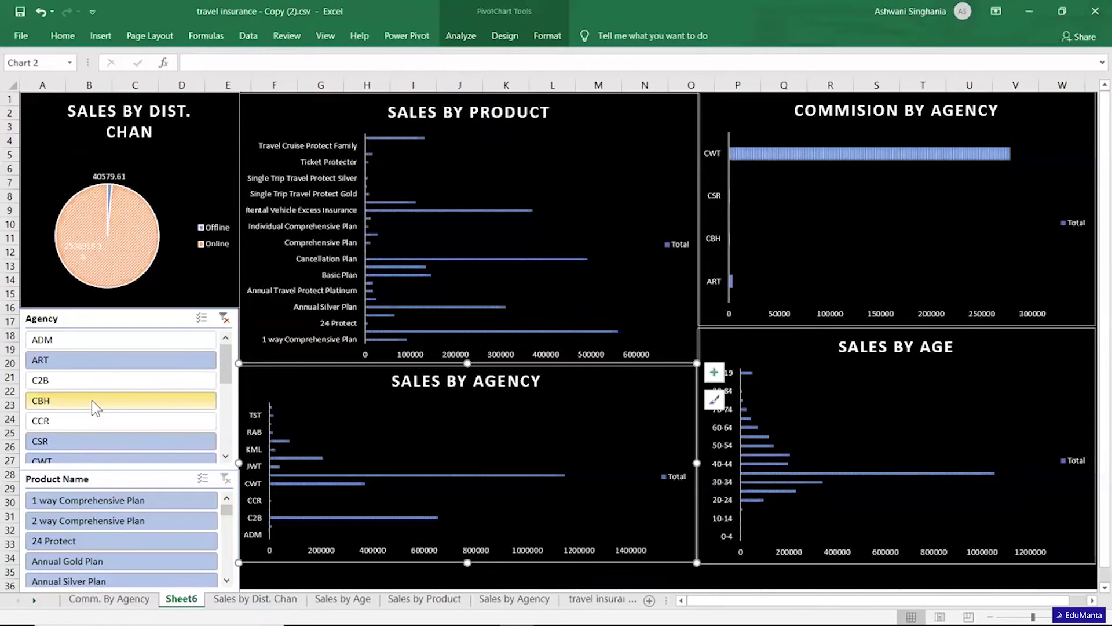
{"action": "left_click", "coordinate": [225, 319]}
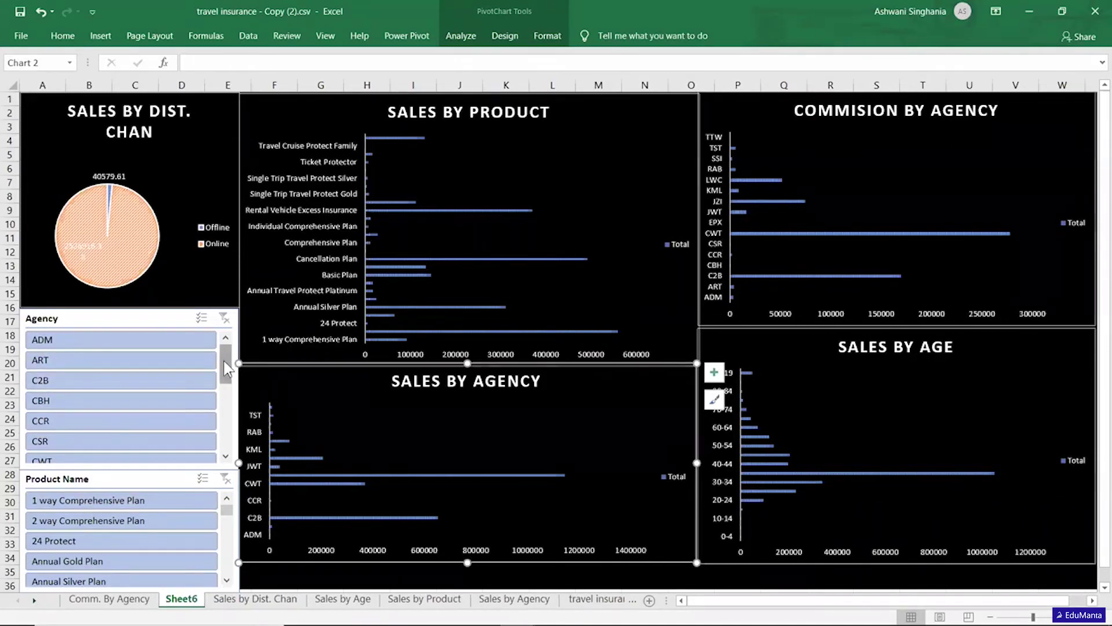
Step: Filter the Commision by Agency chart to agencies LWC and CWT, and clear the Agency filter
{"action": "left_click_drag", "start_coordinate": [225, 365], "coordinate": [224, 400]}
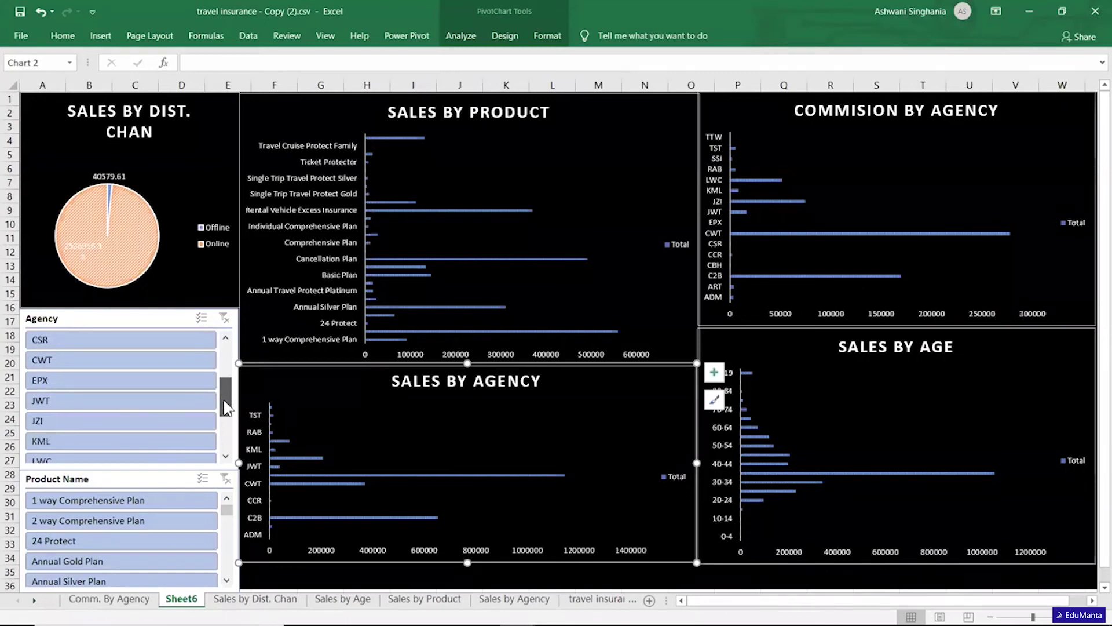
{"action": "left_click_drag", "start_coordinate": [226, 407], "coordinate": [226, 425]}
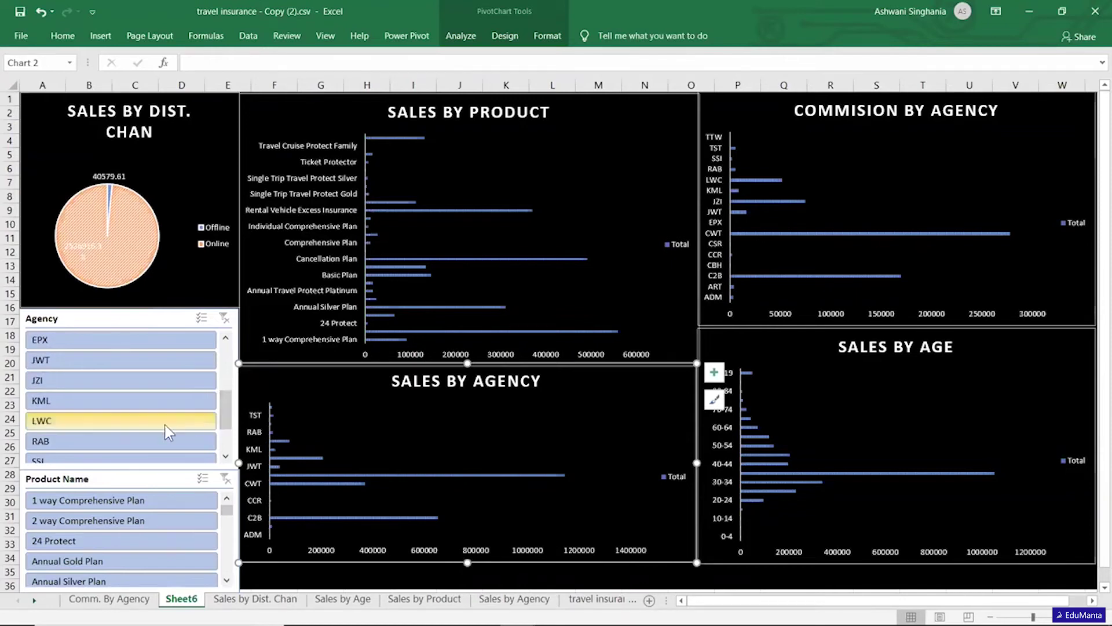
{"action": "left_click", "coordinate": [138, 427]}
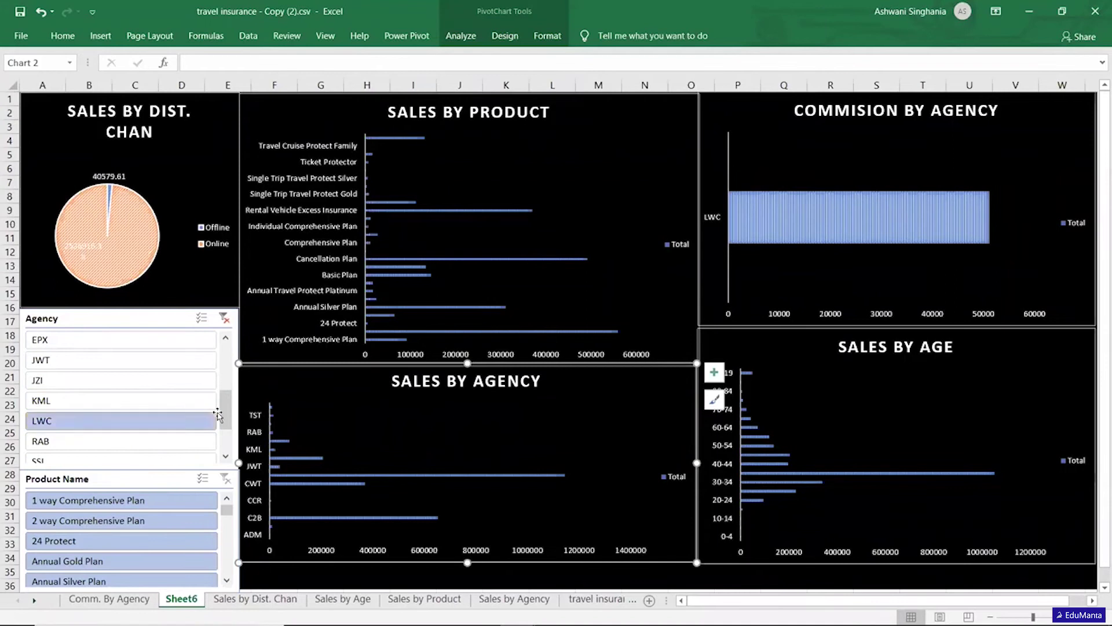
{"action": "mouse_move", "coordinate": [227, 411]}
{"action": "left_mouse_down"}
{"action": "mouse_move", "coordinate": [226, 449]}
{"action": "mouse_move", "coordinate": [225, 412]}
{"action": "left_mouse_up"}
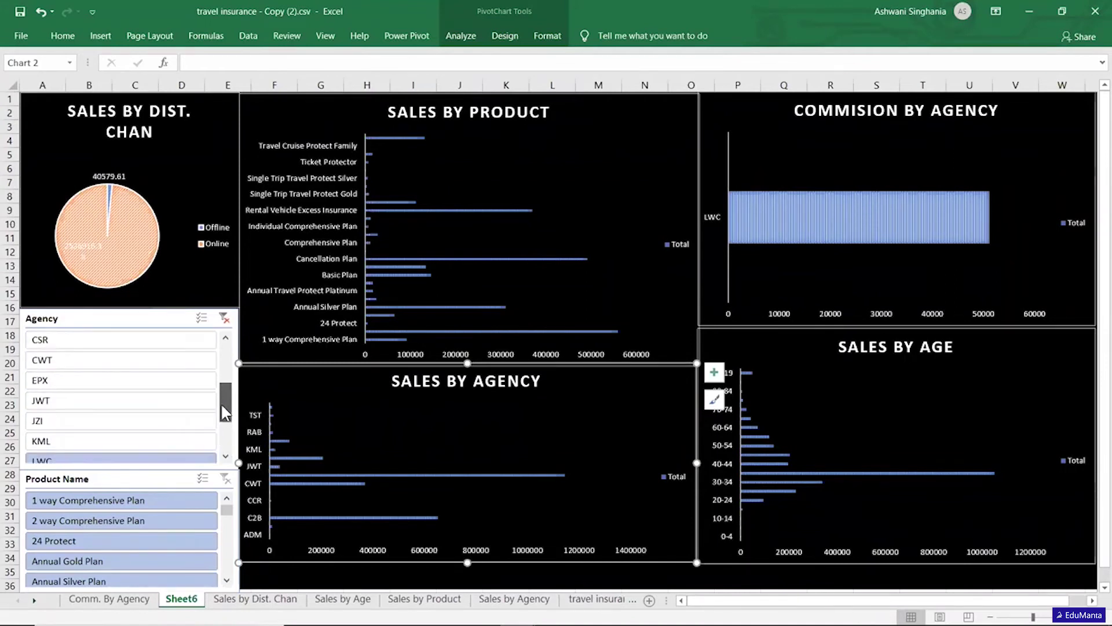
{"action": "left_click", "coordinate": [67, 362], "text": "ctrl"}
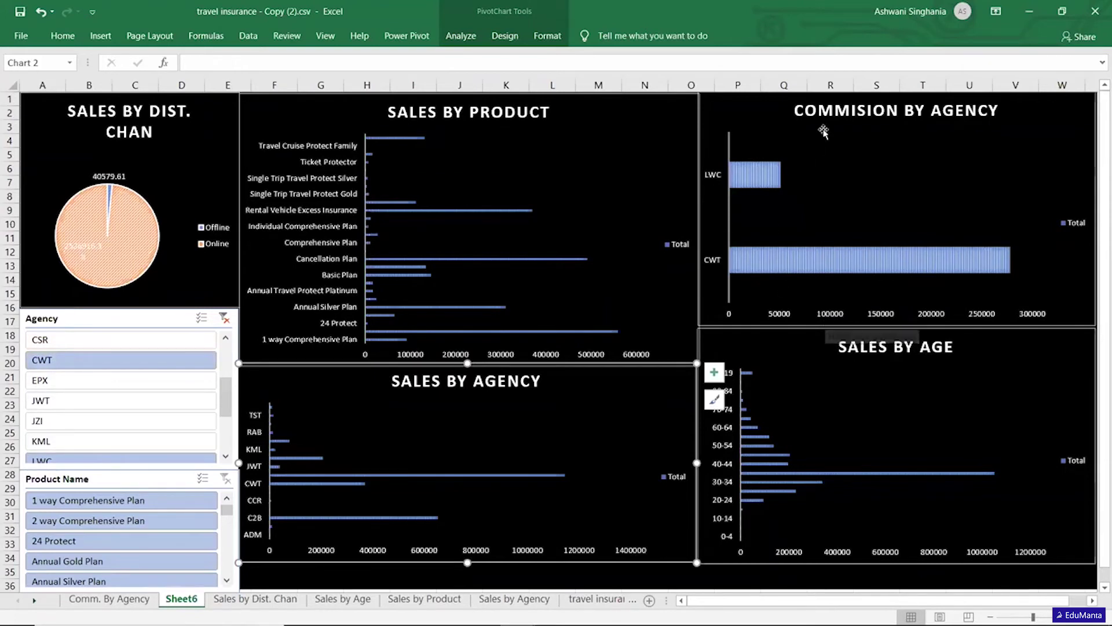
{"action": "left_click", "coordinate": [224, 318]}
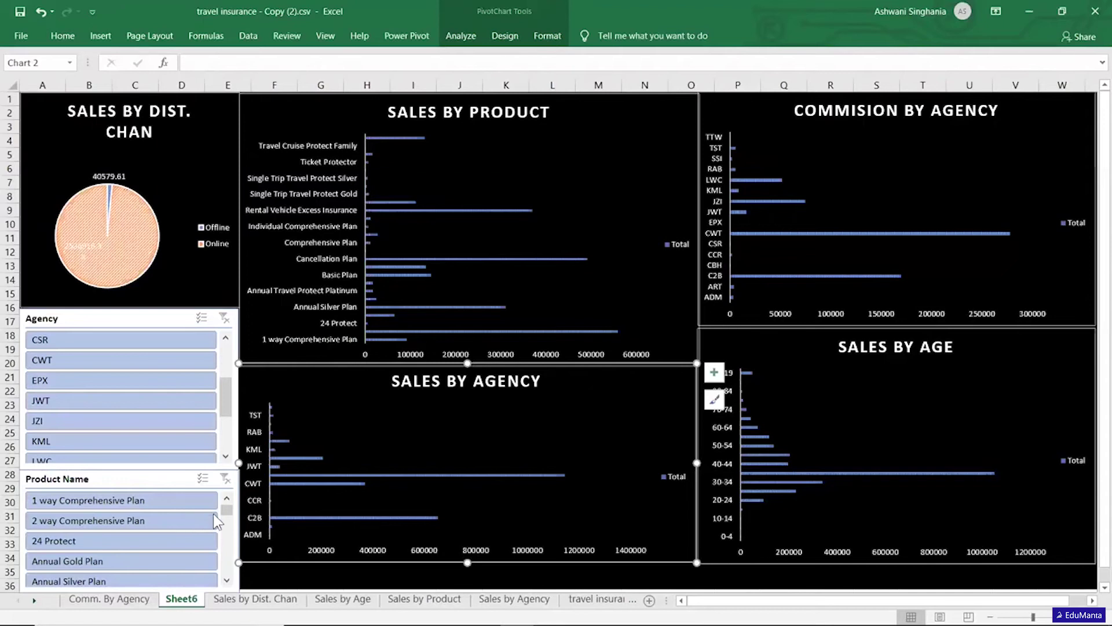
Step: Filter the Sales by Product chart to 24 Protect, 2 way Comprehensive Plan and Annual Silver Plan with the Product Name slicer
{"action": "left_click", "coordinate": [164, 543]}
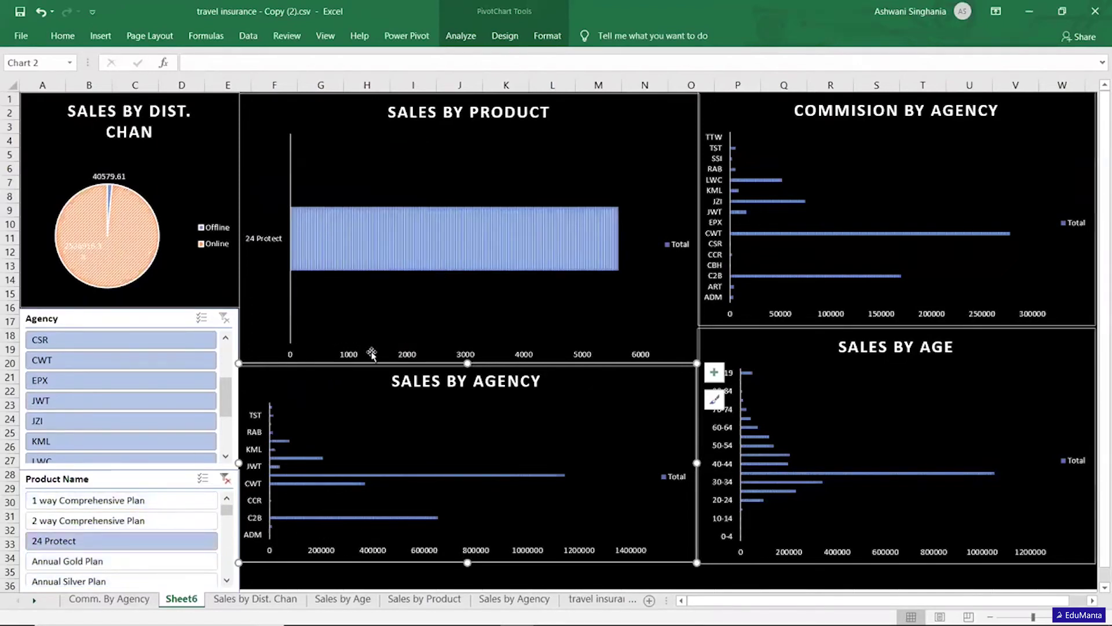
{"action": "left_click", "coordinate": [120, 519], "text": "ctrl"}
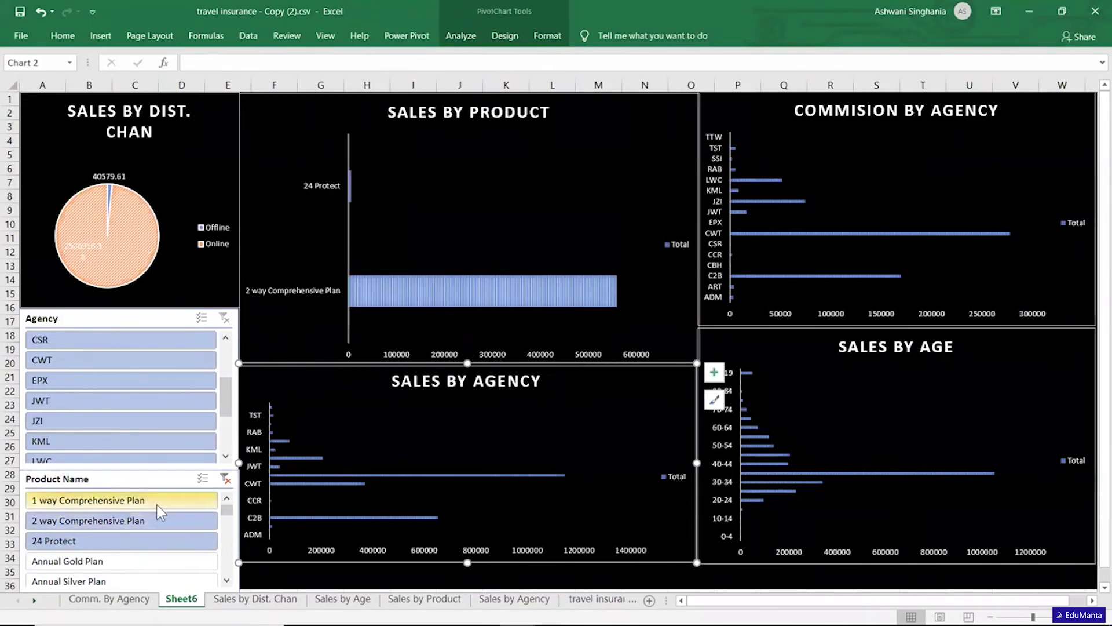
{"action": "left_click", "coordinate": [108, 582], "text": "ctrl"}
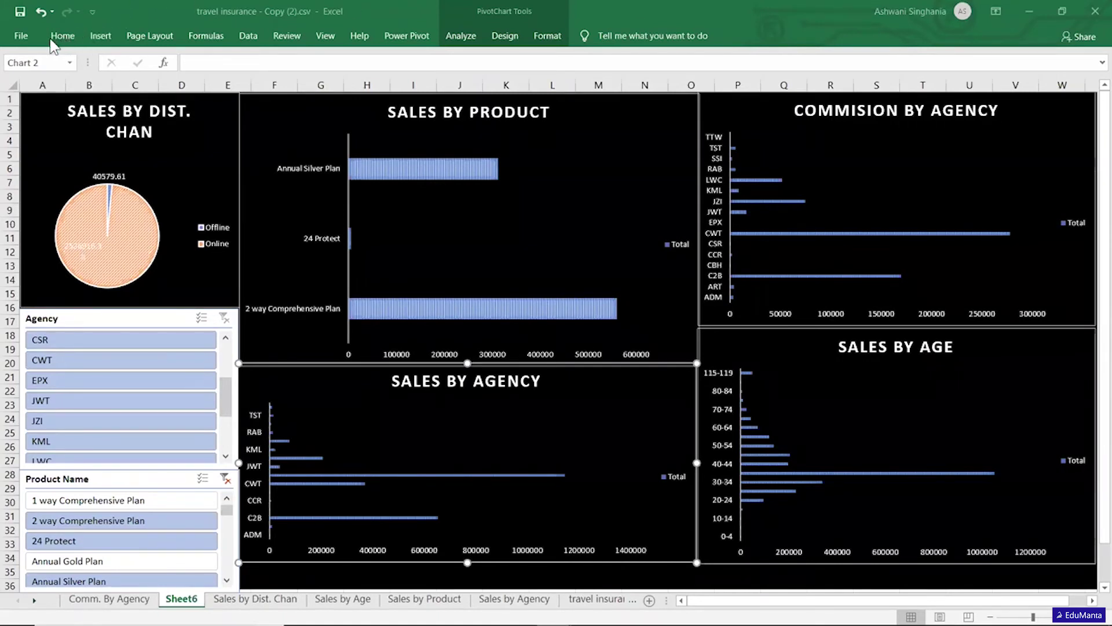
{"action": "left_click", "coordinate": [100, 37]}
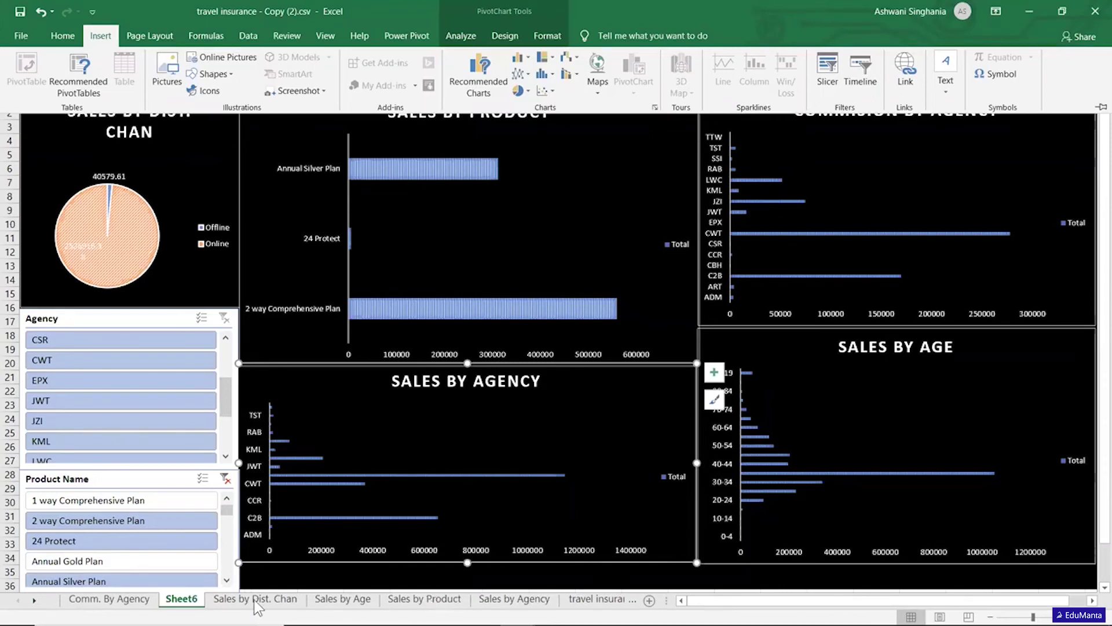
{"action": "left_click", "coordinate": [110, 599]}
{"action": "right_click", "coordinate": [128, 601]}
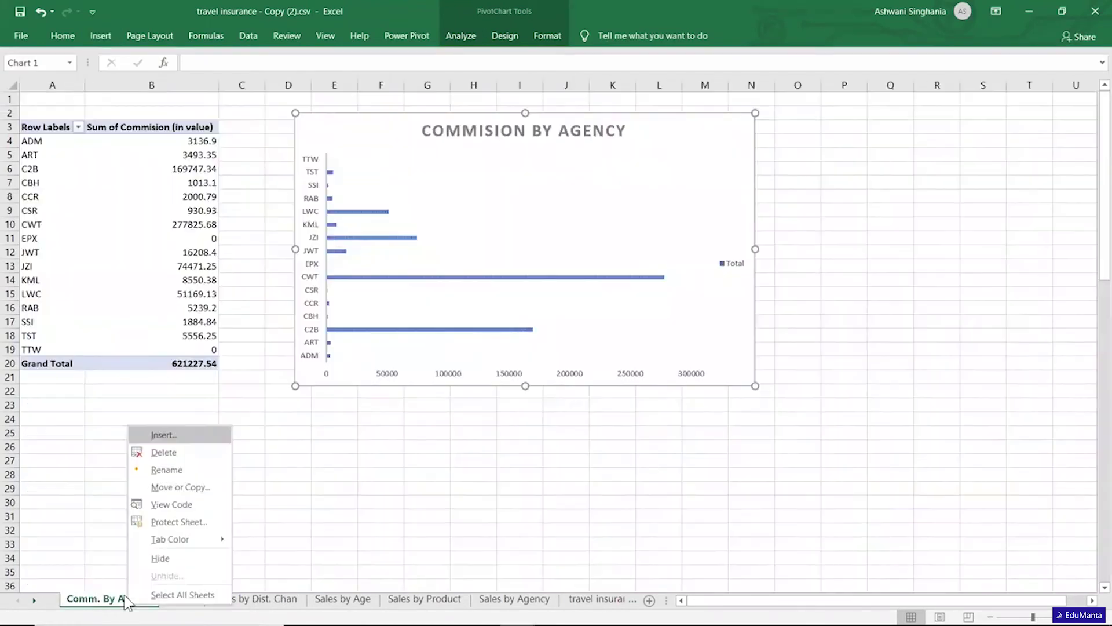
{"action": "mouse_move", "coordinate": [182, 540]}
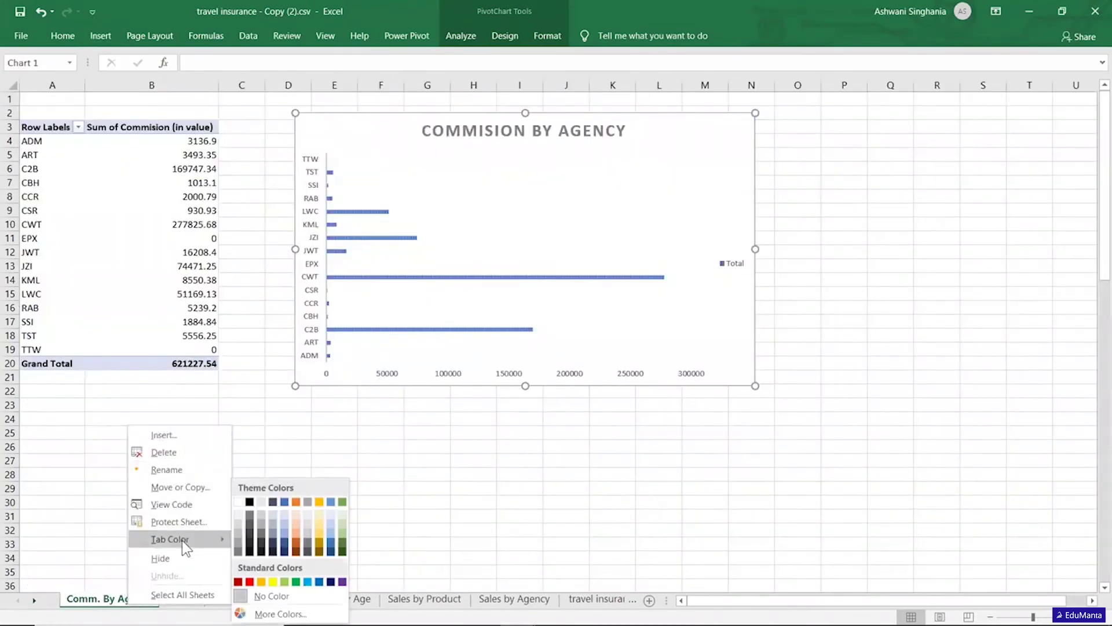
{"action": "left_click", "coordinate": [404, 399]}
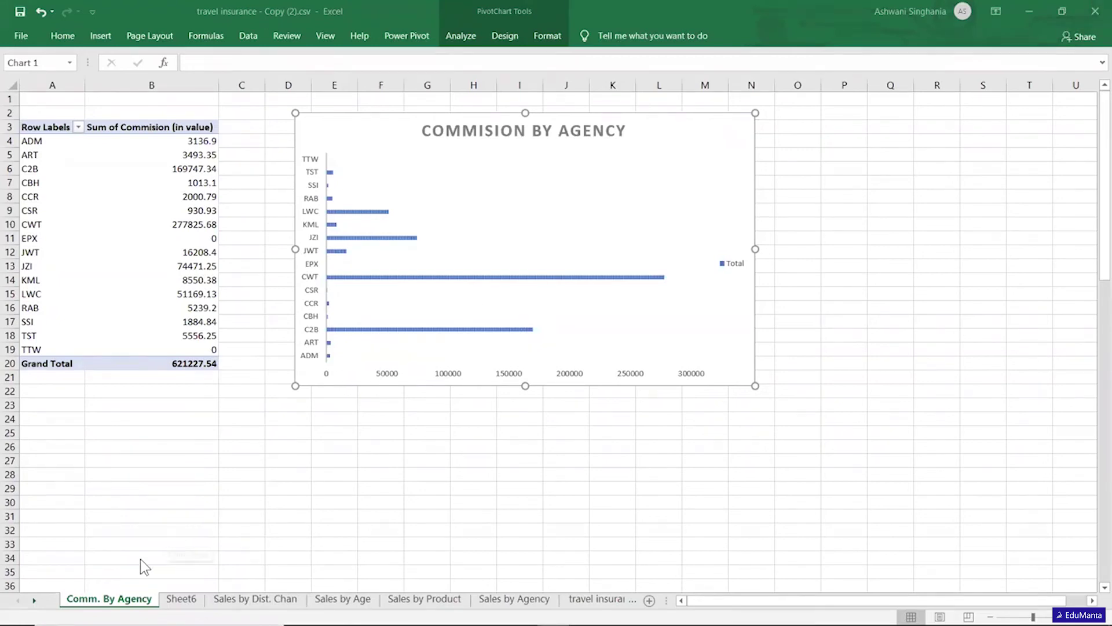
Step: Create a copy of the Comm. By Agency sheet and place it before the original in the same workbook
{"action": "right_click", "coordinate": [126, 599]}
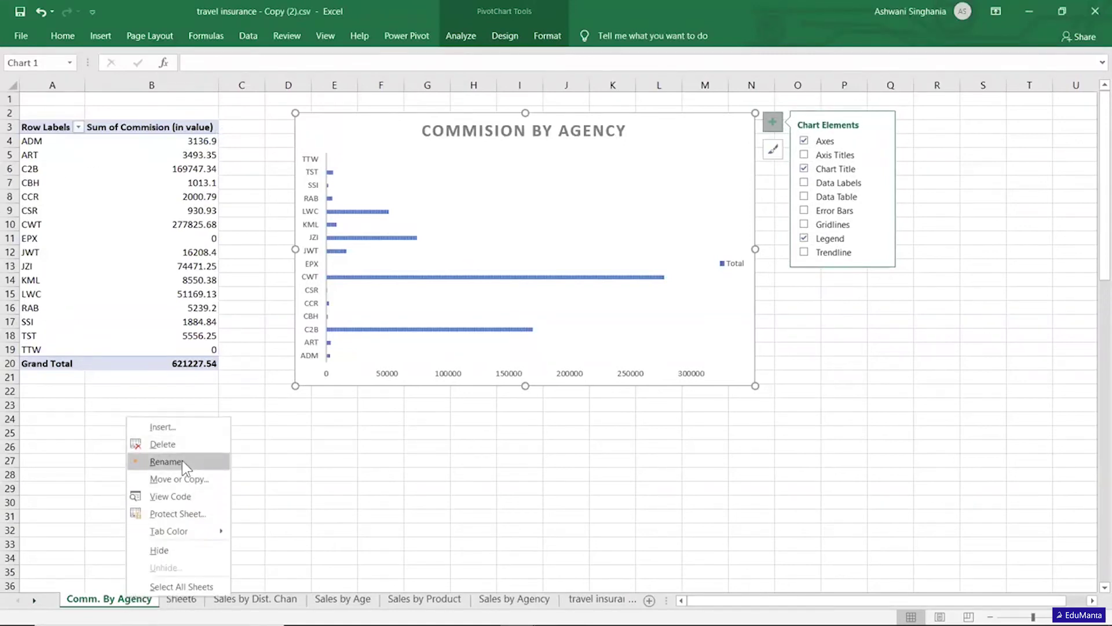
{"action": "left_click", "coordinate": [181, 481]}
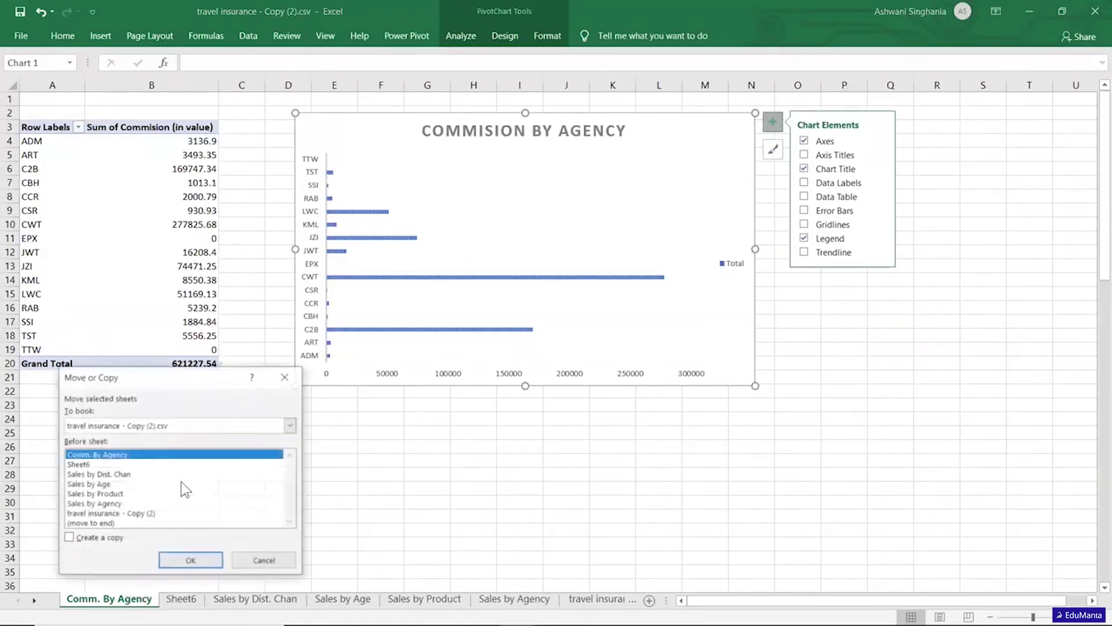
{"action": "left_click", "coordinate": [102, 538]}
{"action": "left_click", "coordinate": [191, 561]}
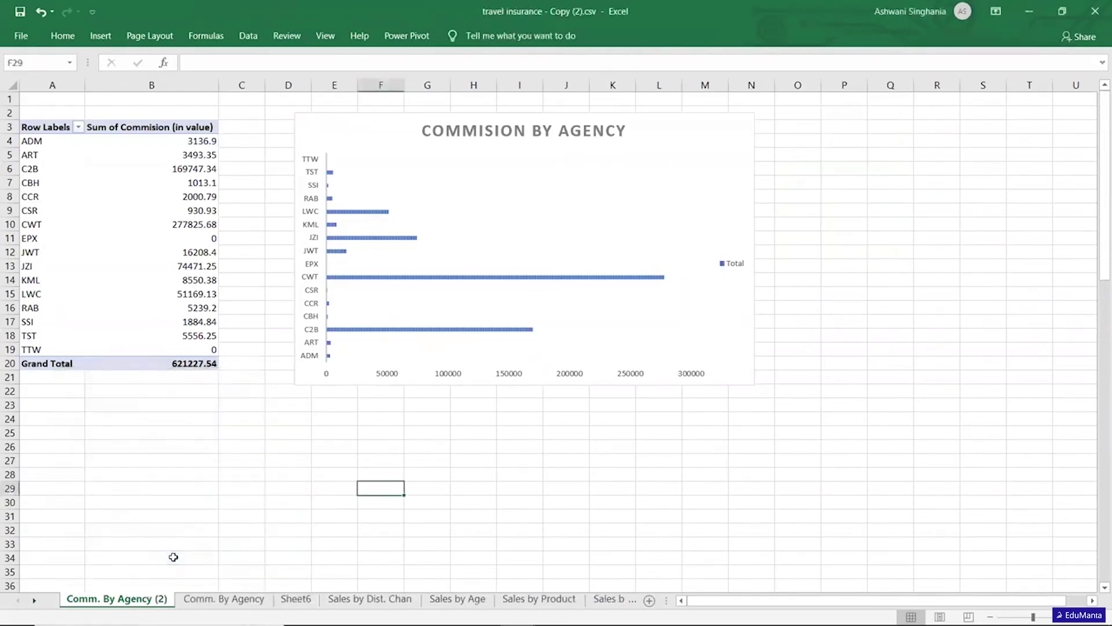
Step: Extract the source records behind agency C2B's commission total in the copied PivotTable onto a new sheet
{"action": "left_click", "coordinate": [122, 221]}
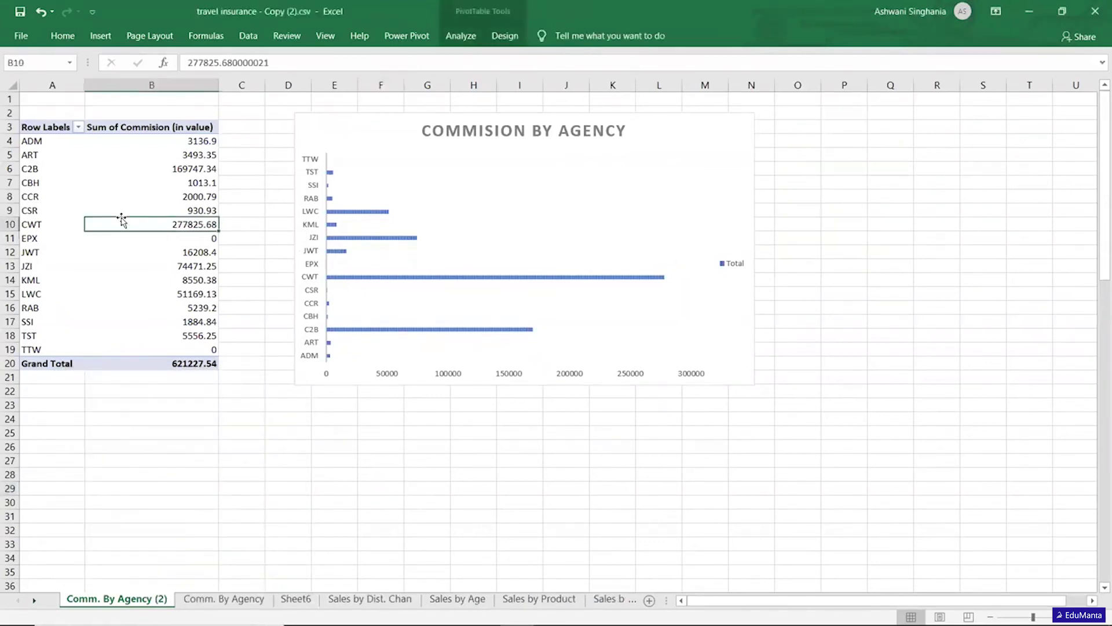
{"action": "double_click", "coordinate": [185, 170]}
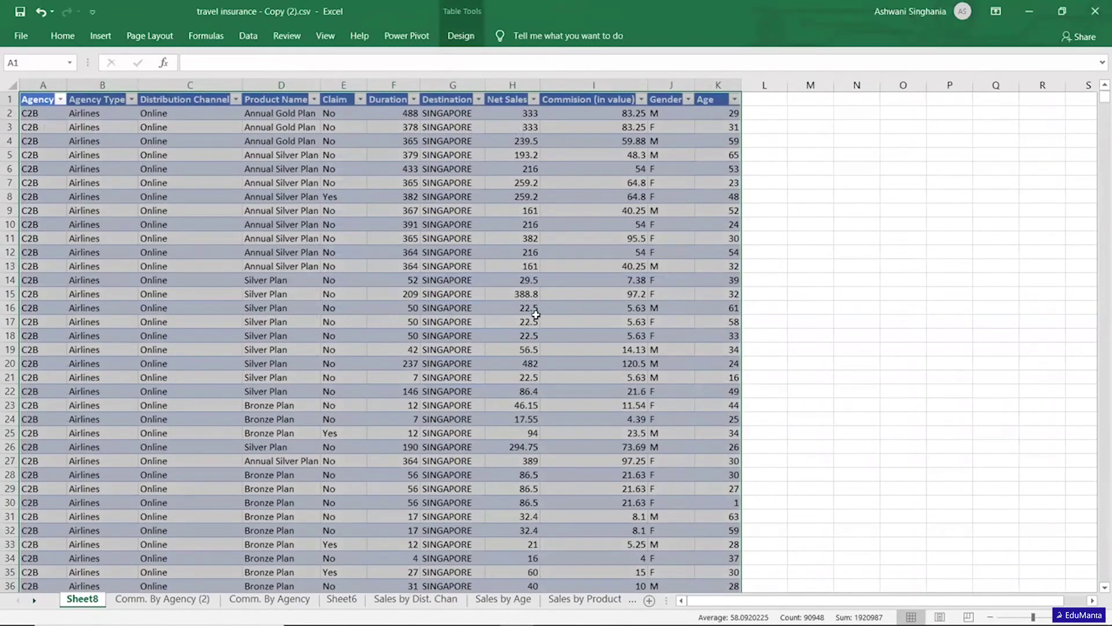
{"action": "left_click", "coordinate": [736, 349]}
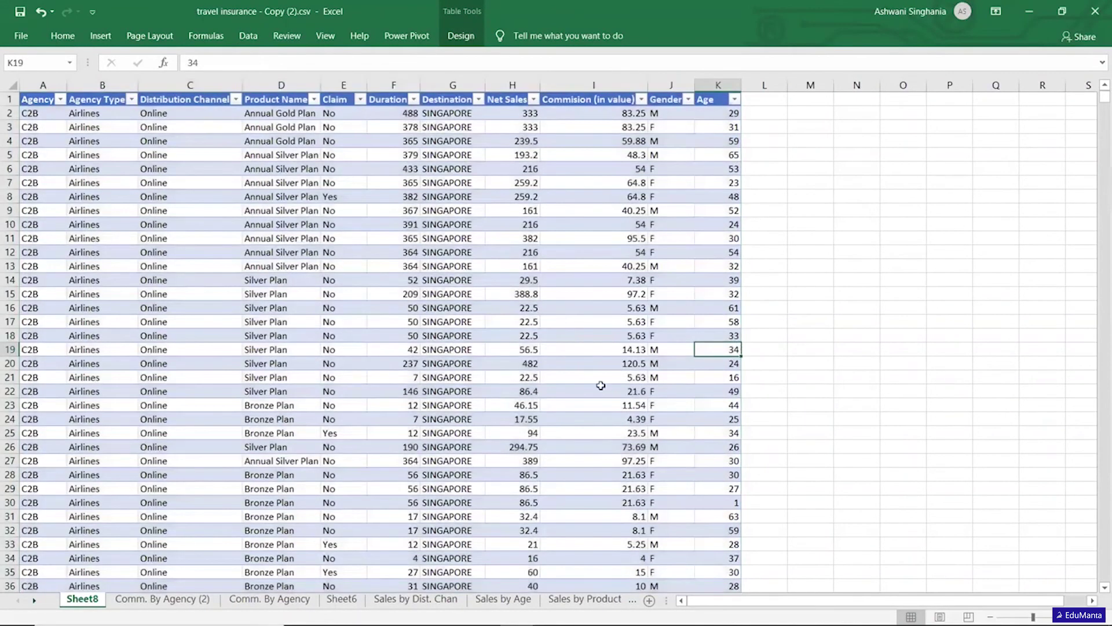
Step: Add two blank worksheets directly after the Sales by Age sheet
{"action": "left_click", "coordinate": [285, 603]}
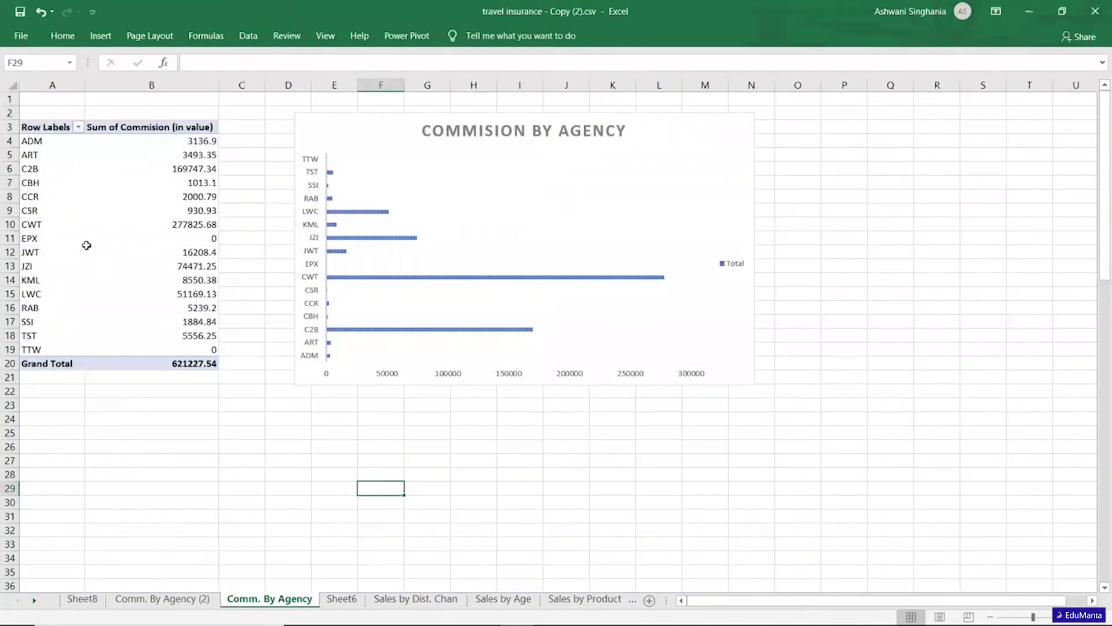
{"action": "left_click", "coordinate": [88, 248]}
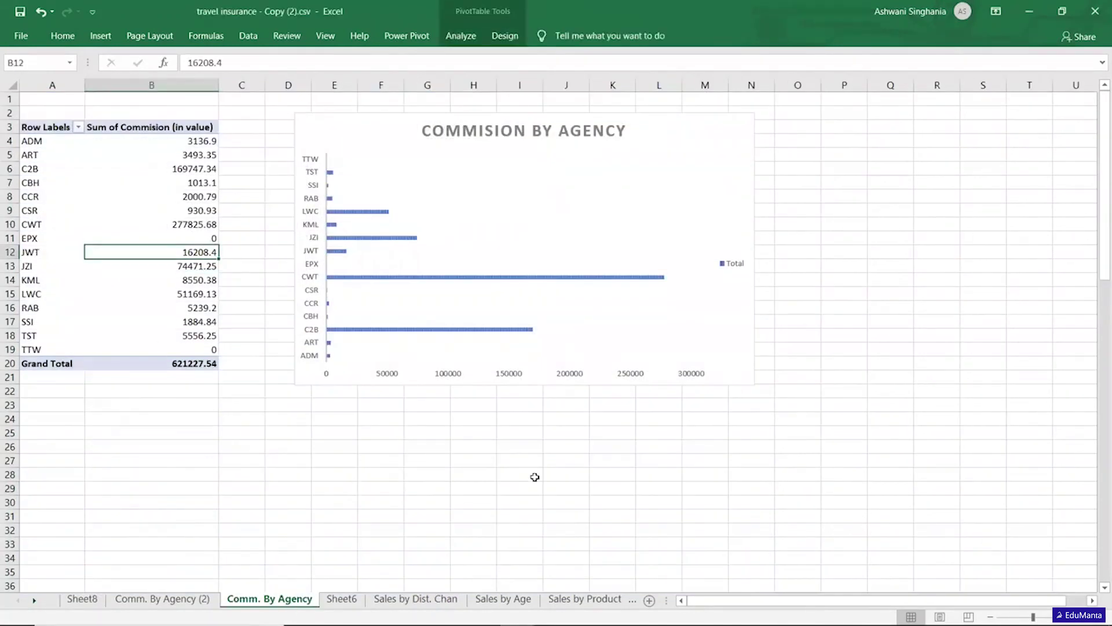
{"action": "left_click", "coordinate": [523, 602]}
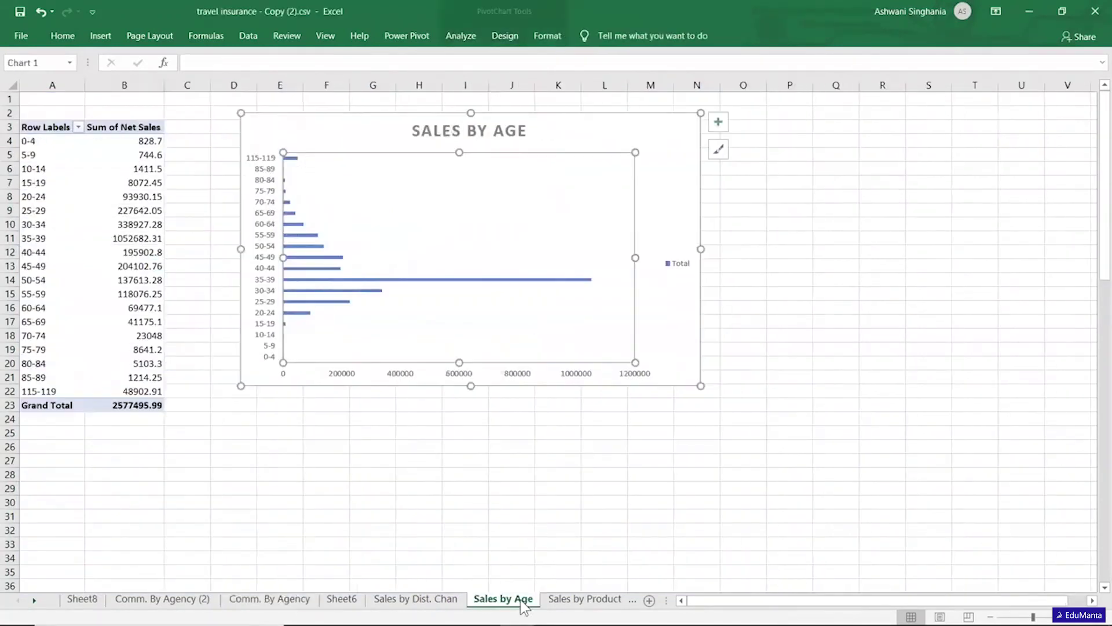
{"action": "left_click", "coordinate": [144, 303]}
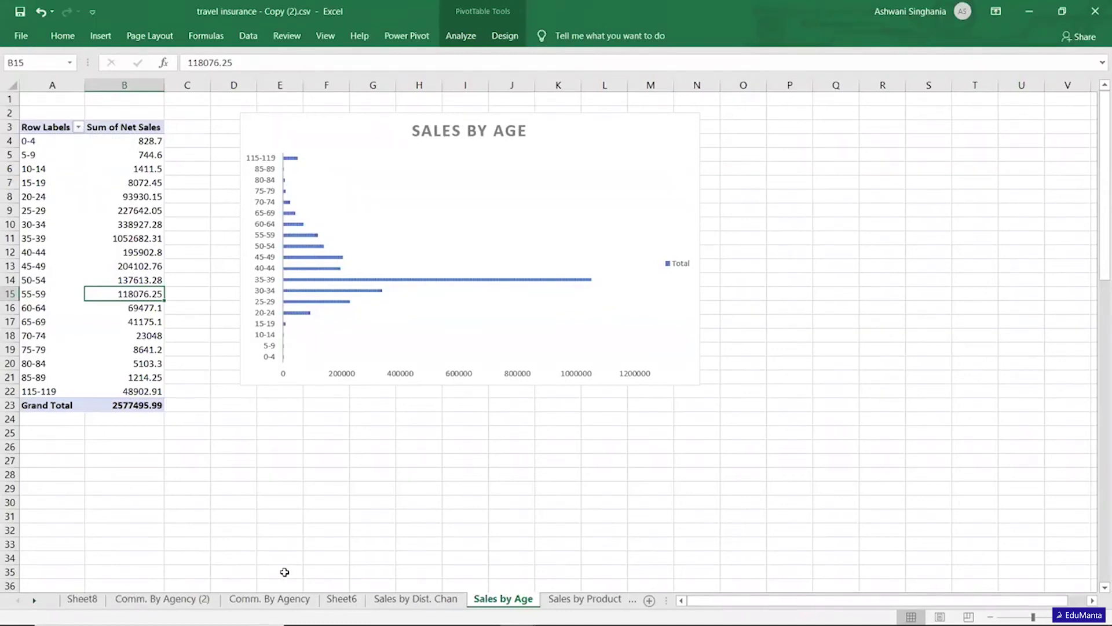
{"action": "left_click", "coordinate": [650, 600]}
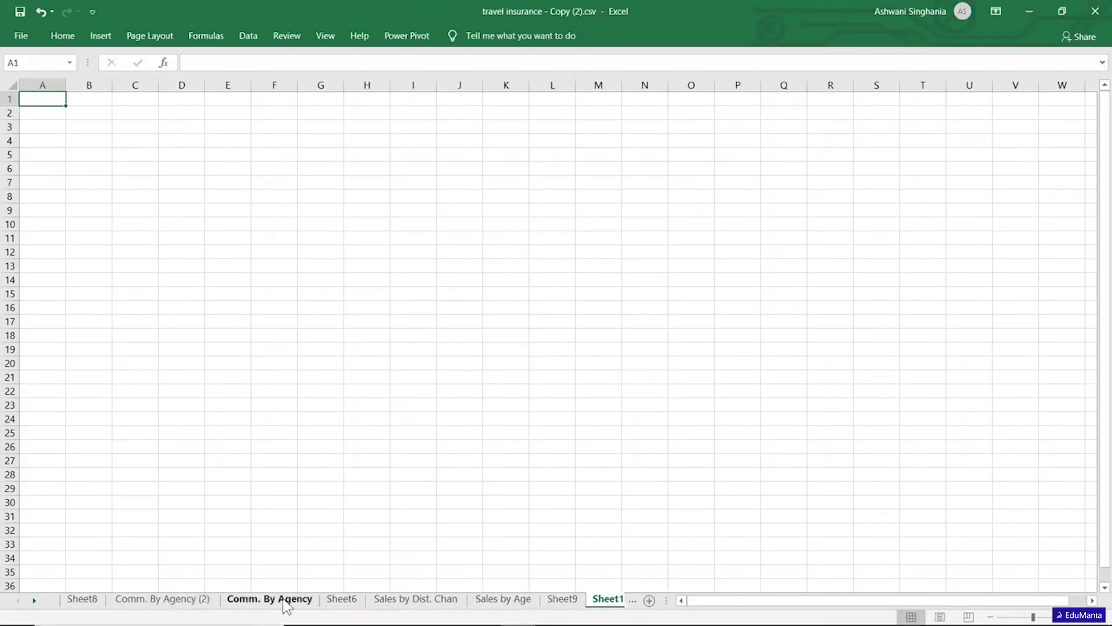
Step: Create a new PivotTable on a new worksheet from the full data range of the travel insurance - Copy (2) sheet
{"action": "left_click", "coordinate": [34, 600]}
{"action": "left_click", "coordinate": [36, 600]}
{"action": "left_click", "coordinate": [36, 600]}
{"action": "left_click", "coordinate": [36, 600]}
{"action": "left_click", "coordinate": [36, 600]}
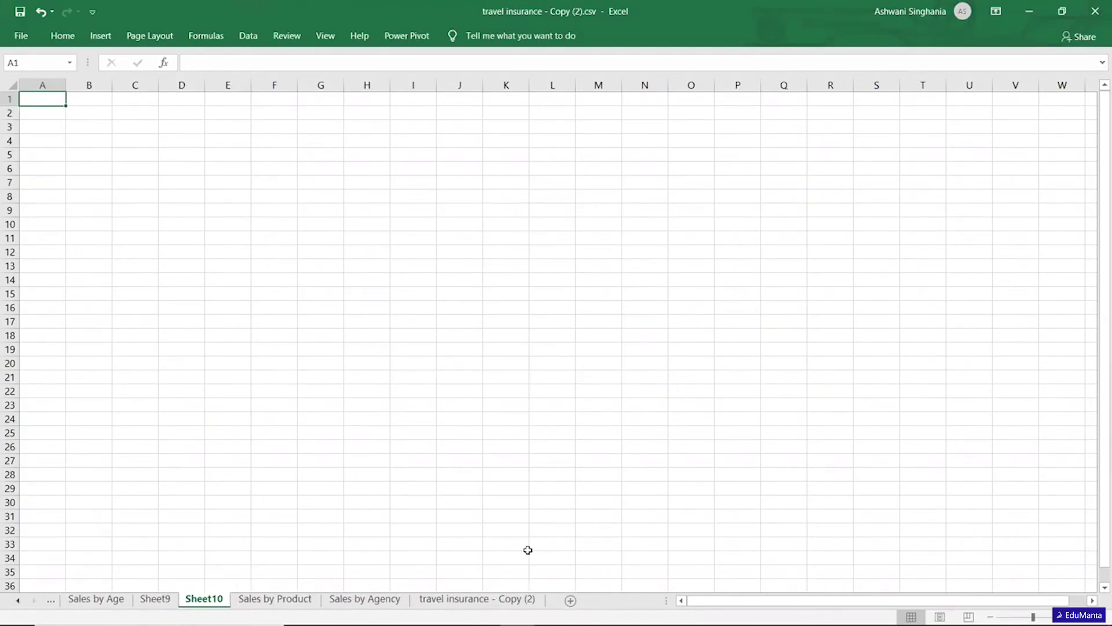
{"action": "left_click", "coordinate": [505, 602]}
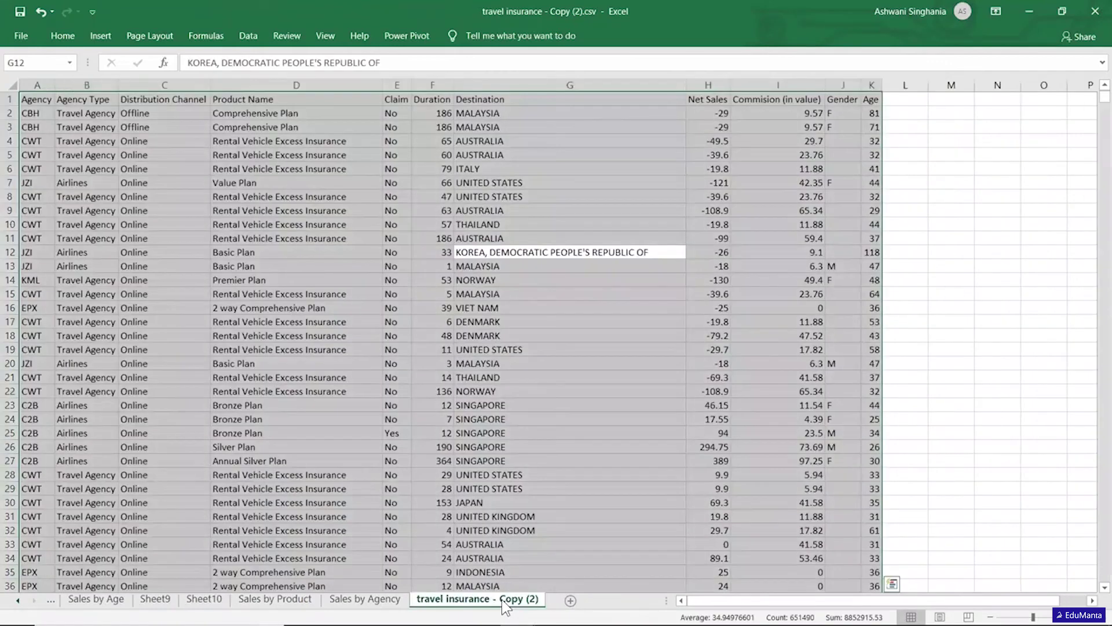
{"action": "left_click", "coordinate": [101, 36]}
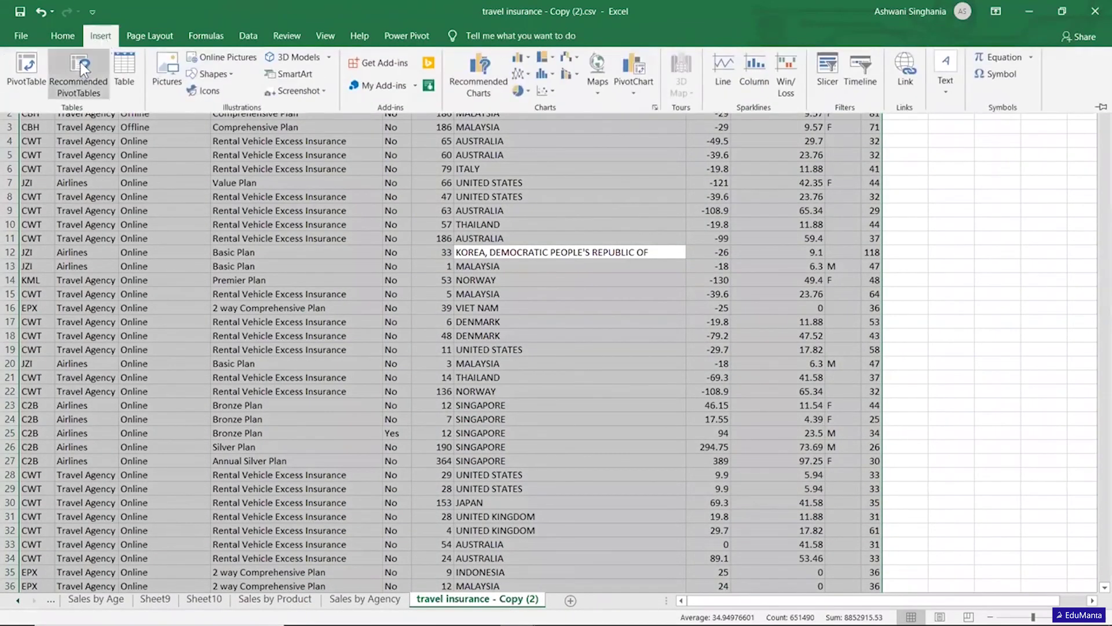
{"action": "left_click", "coordinate": [28, 73]}
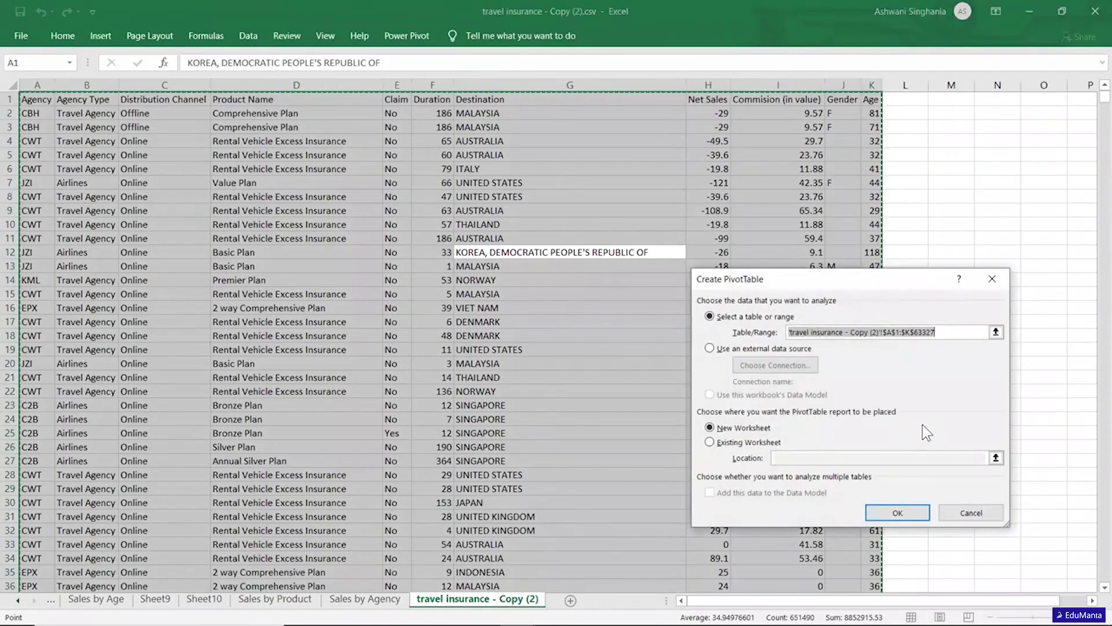
{"action": "left_click", "coordinate": [915, 512]}
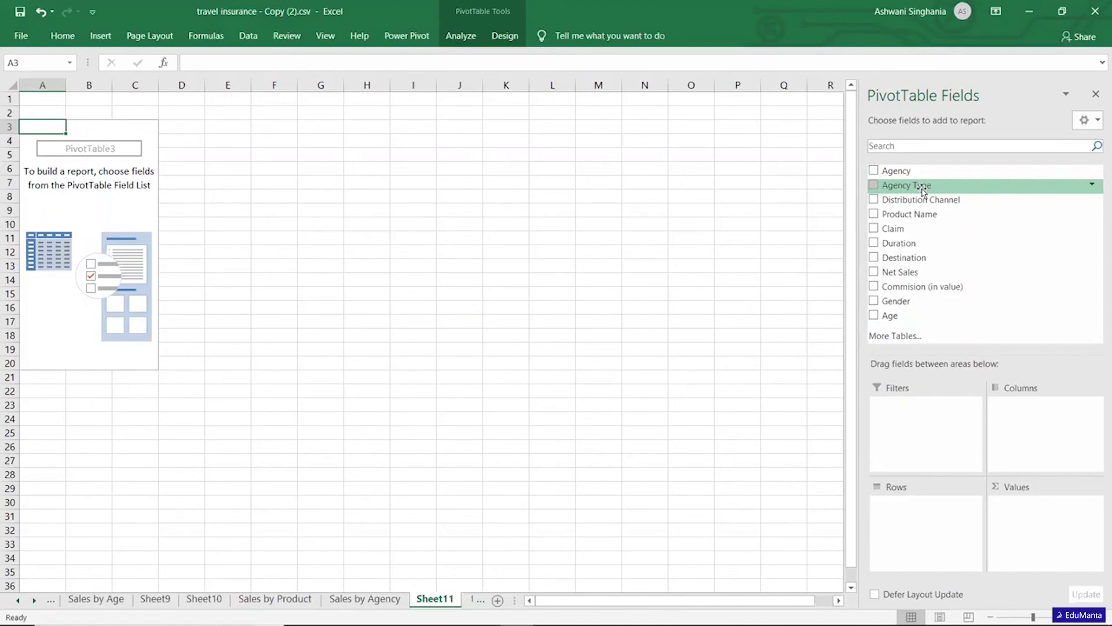
Step: Build the PivotTable with Agency as rows and the sums of Net Sales and Commision (in value) as values
{"action": "left_click_drag", "start_coordinate": [924, 190], "coordinate": [914, 529]}
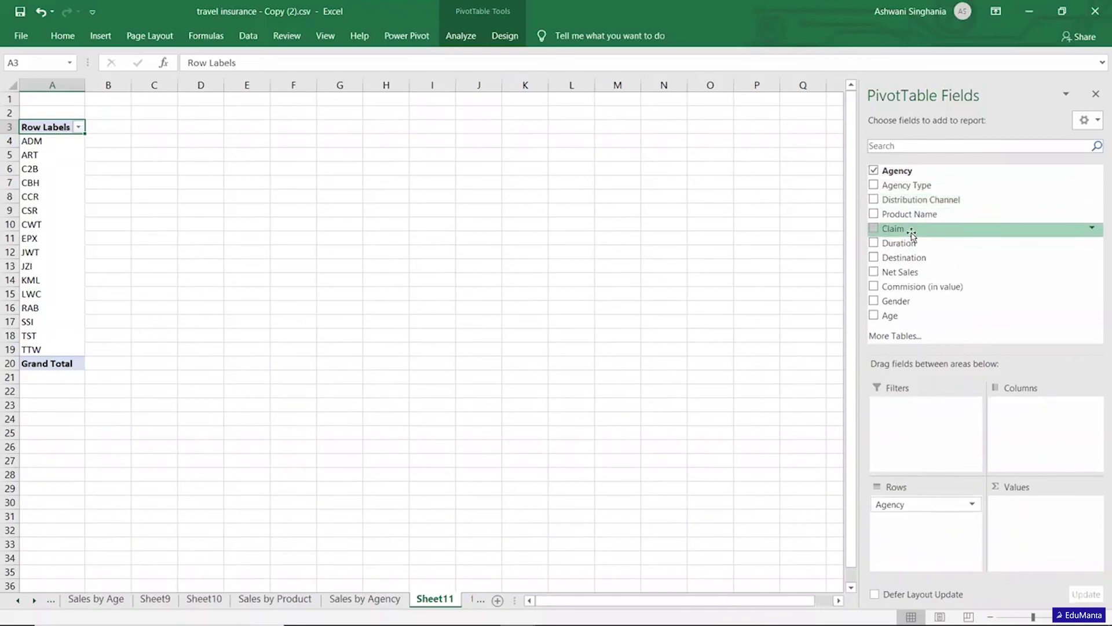
{"action": "left_click_drag", "start_coordinate": [917, 277], "coordinate": [1079, 528]}
{"action": "left_click_drag", "start_coordinate": [901, 288], "coordinate": [1030, 556]}
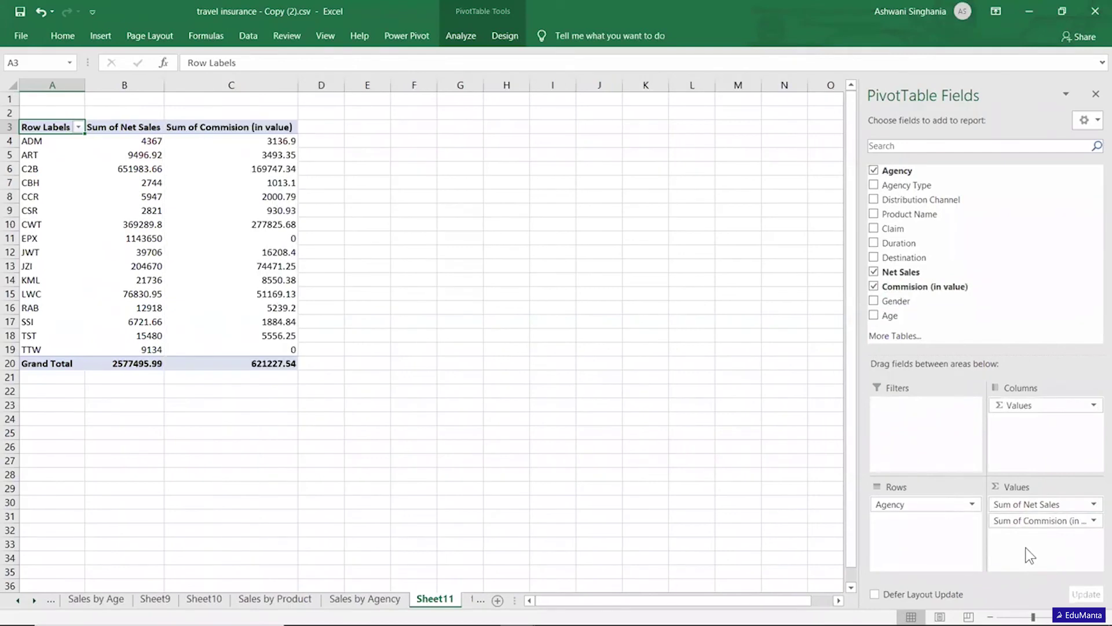
{"action": "left_click", "coordinate": [267, 263]}
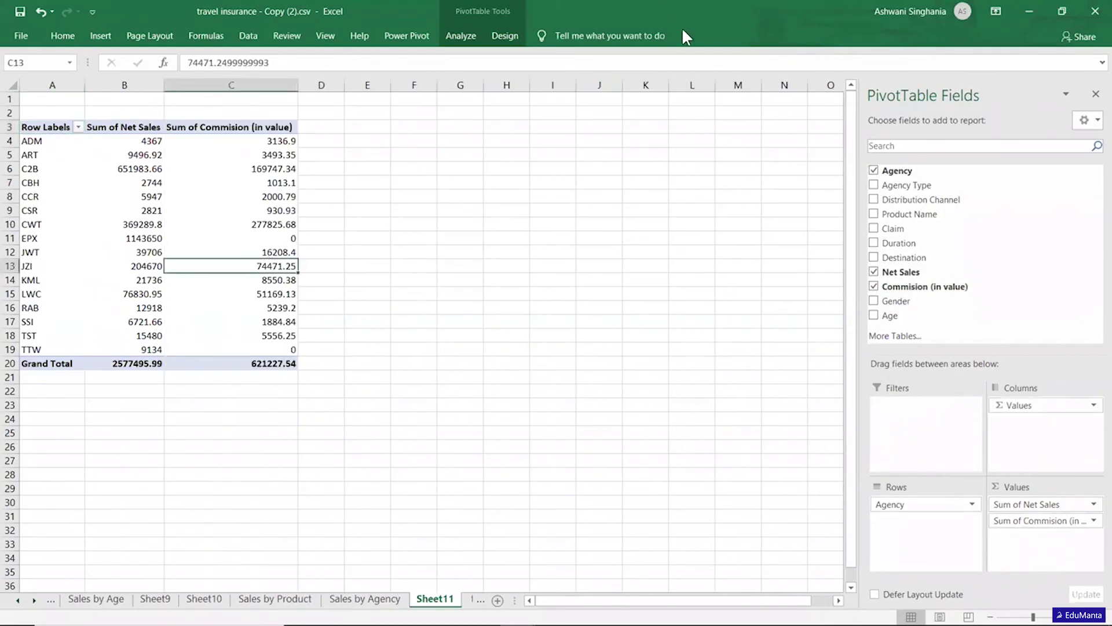
Step: Insert a Clustered Column PivotChart from the net sales and commission PivotTable
{"action": "left_click", "coordinate": [461, 36]}
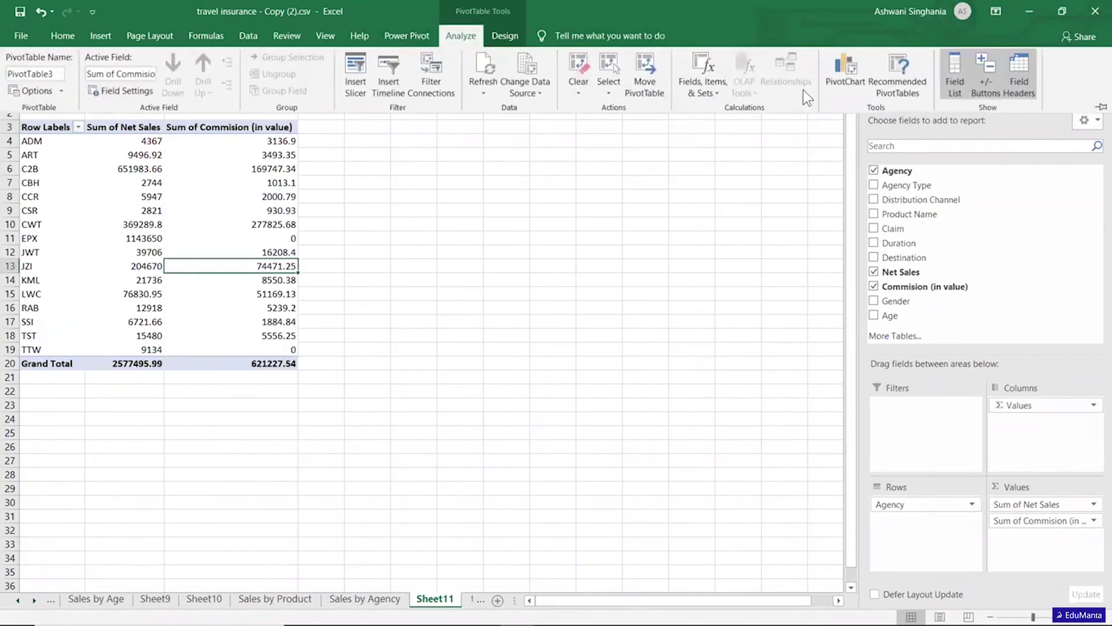
{"action": "left_click", "coordinate": [845, 76]}
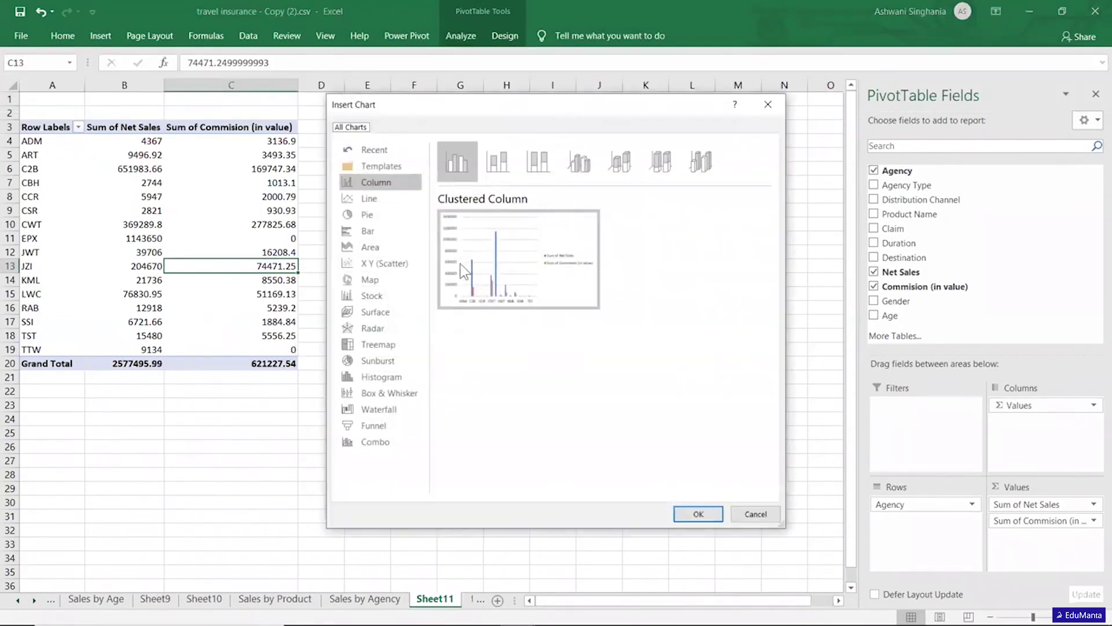
{"action": "mouse_move", "coordinate": [494, 267]}
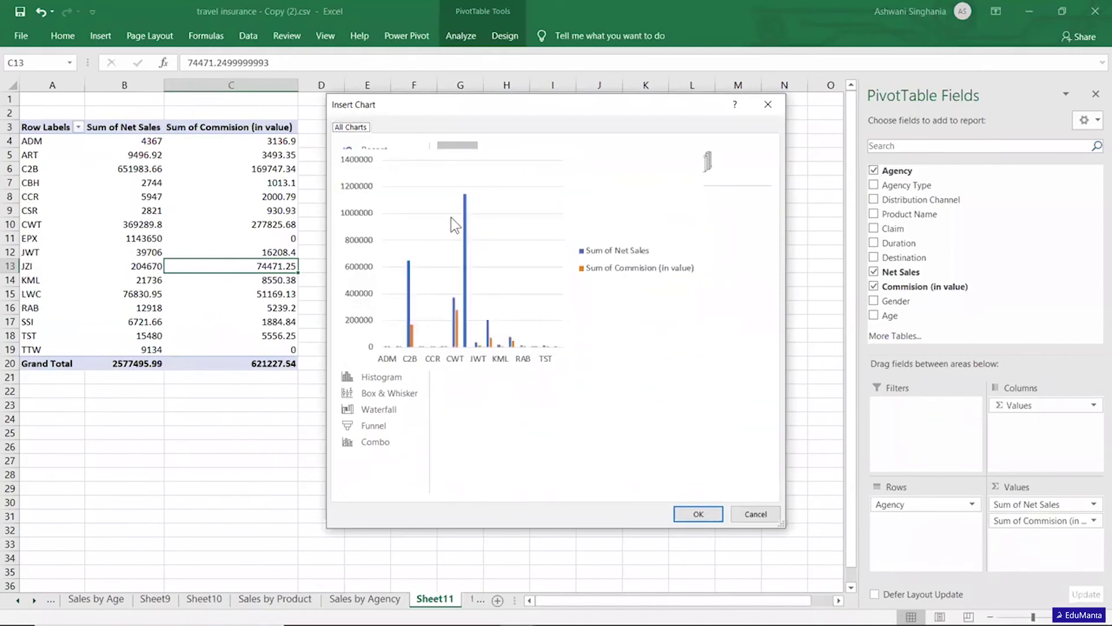
{"action": "left_click", "coordinate": [698, 515]}
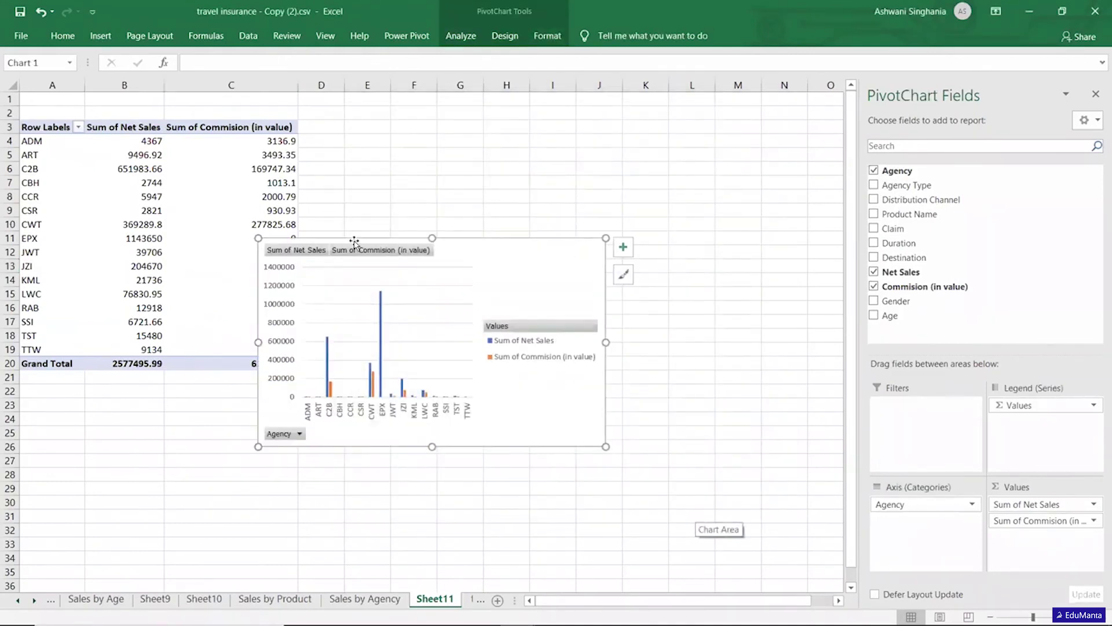
Step: Hide all field buttons on the new PivotChart and enlarge the chart toward its lower-right corner
{"action": "right_click", "coordinate": [364, 259]}
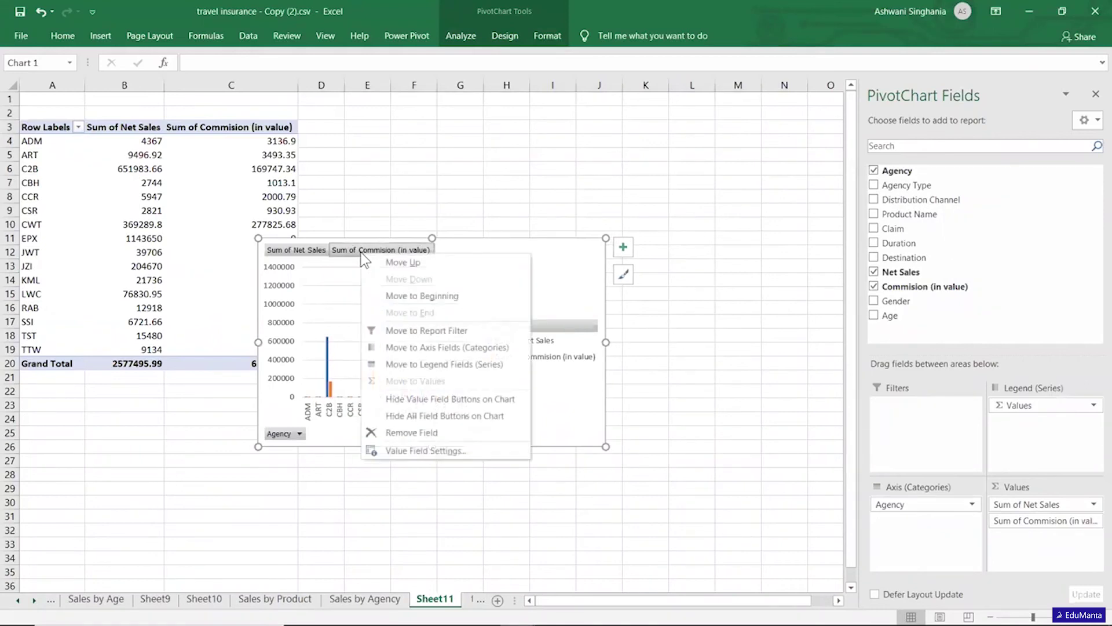
{"action": "left_click", "coordinate": [431, 414]}
{"action": "left_click_drag", "start_coordinate": [606, 446], "coordinate": [866, 535]}
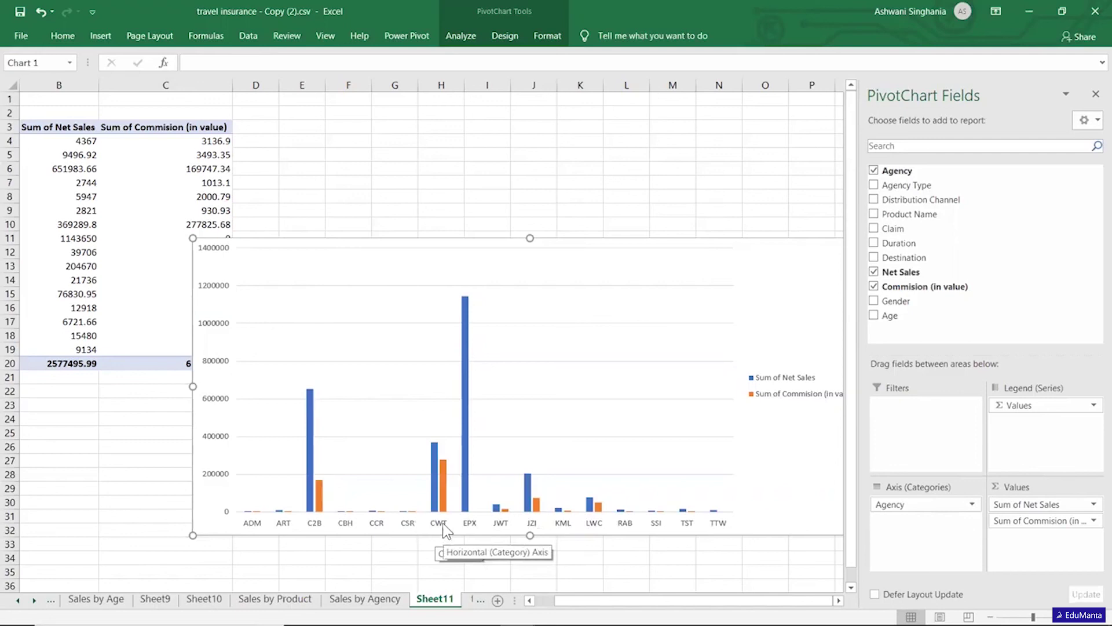
{"action": "mouse_move", "coordinate": [435, 461]}
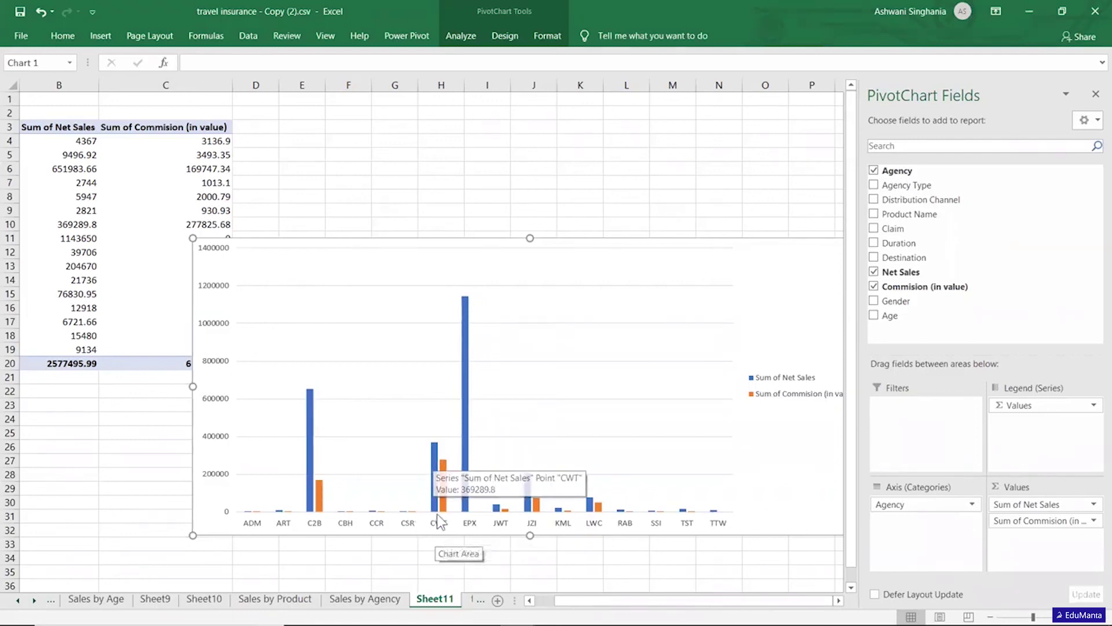
{"action": "mouse_move", "coordinate": [443, 486]}
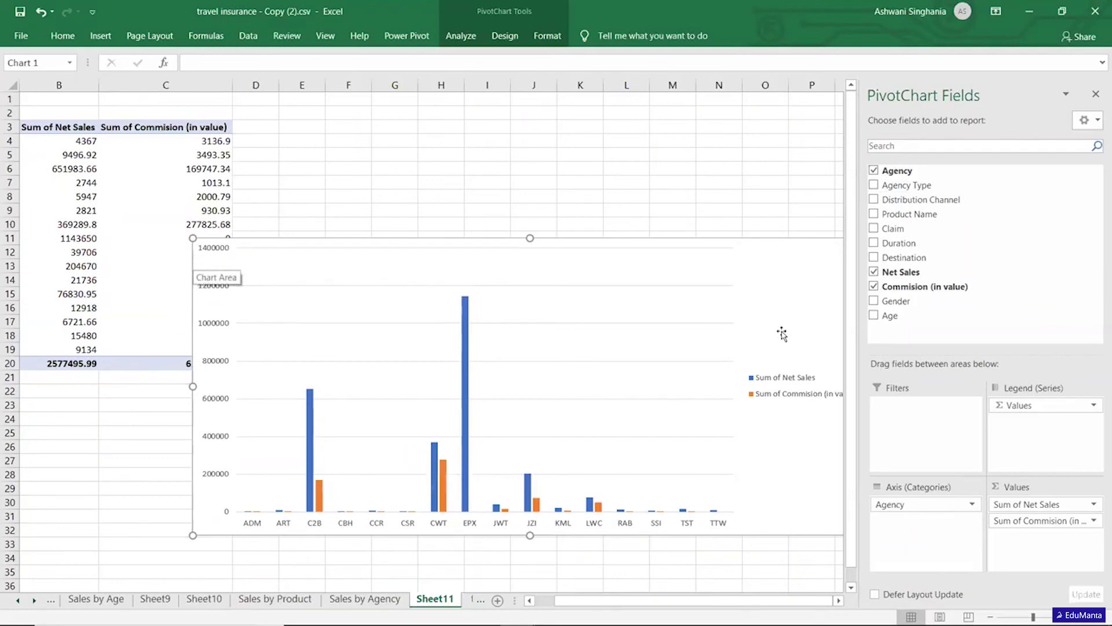
{"action": "mouse_move", "coordinate": [971, 203]}
{"action": "left_mouse_down"}
{"action": "mouse_move", "coordinate": [1011, 408]}
{"action": "mouse_move", "coordinate": [1014, 521]}
{"action": "mouse_move", "coordinate": [962, 298]}
{"action": "mouse_move", "coordinate": [972, 210]}
{"action": "left_mouse_up"}
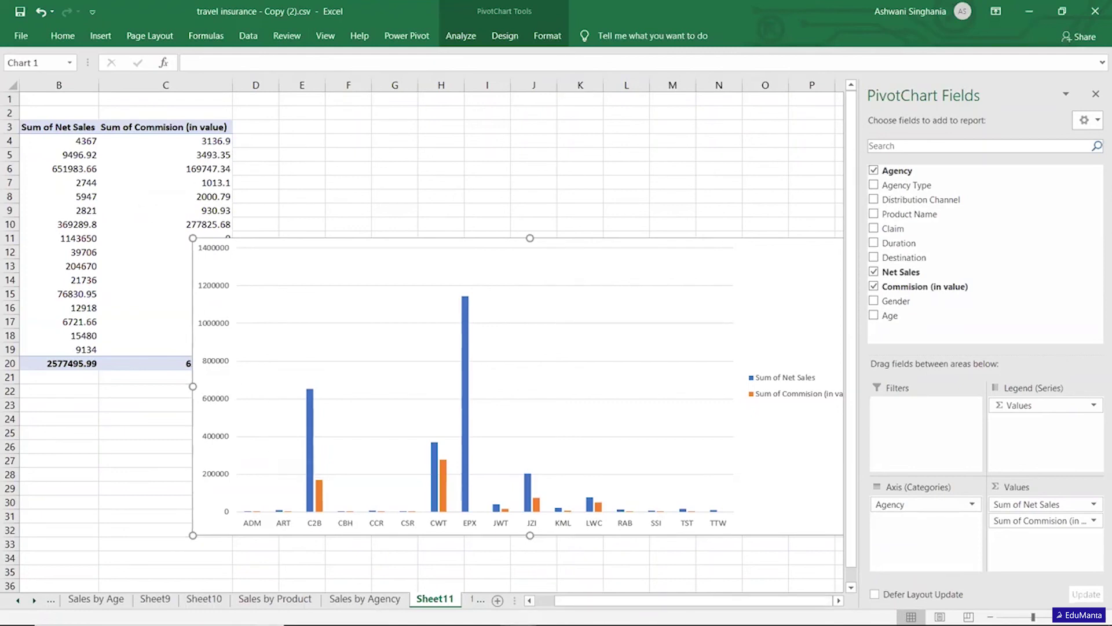
Step: Replace Agency with Agency Type as the PivotChart's category field
{"action": "left_click", "coordinate": [529, 601]}
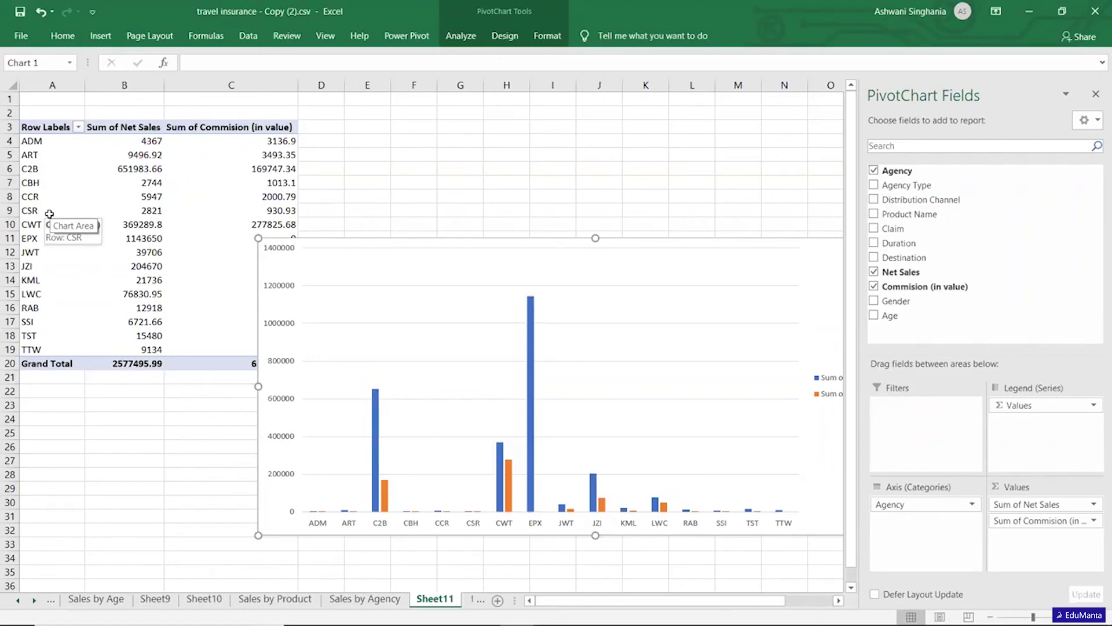
{"action": "left_click_drag", "start_coordinate": [923, 189], "coordinate": [930, 547]}
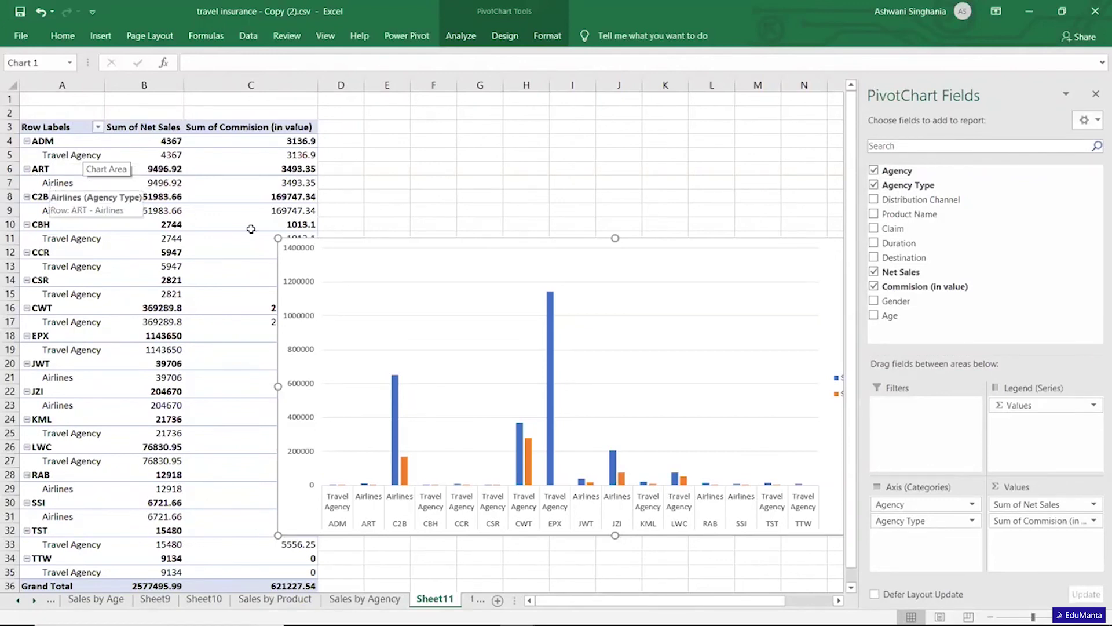
{"action": "left_click", "coordinate": [972, 505]}
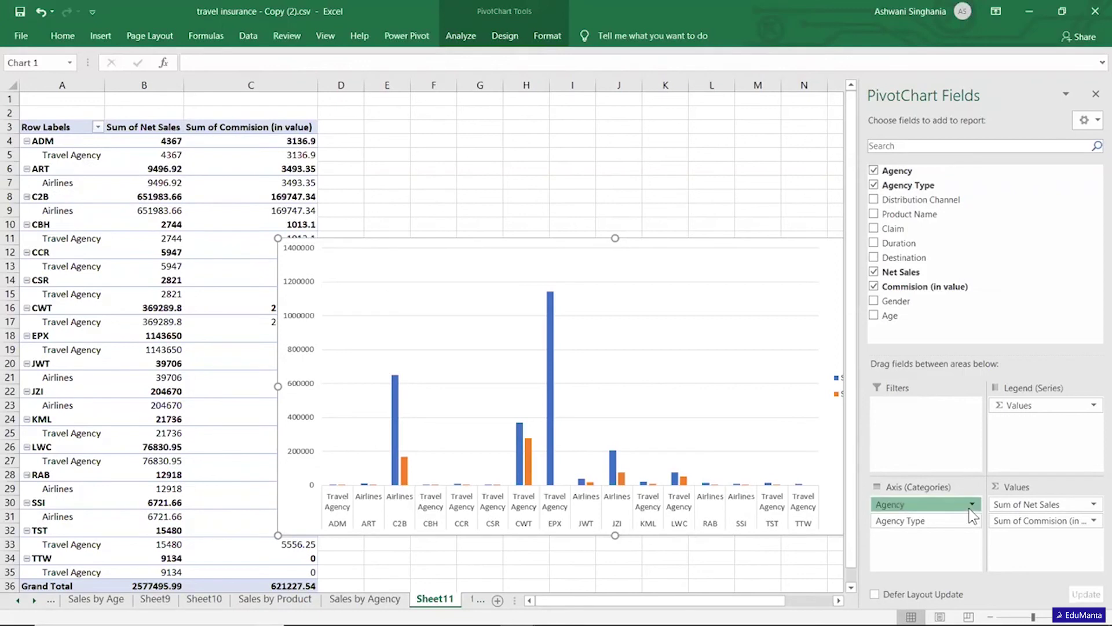
{"action": "left_click", "coordinate": [937, 471]}
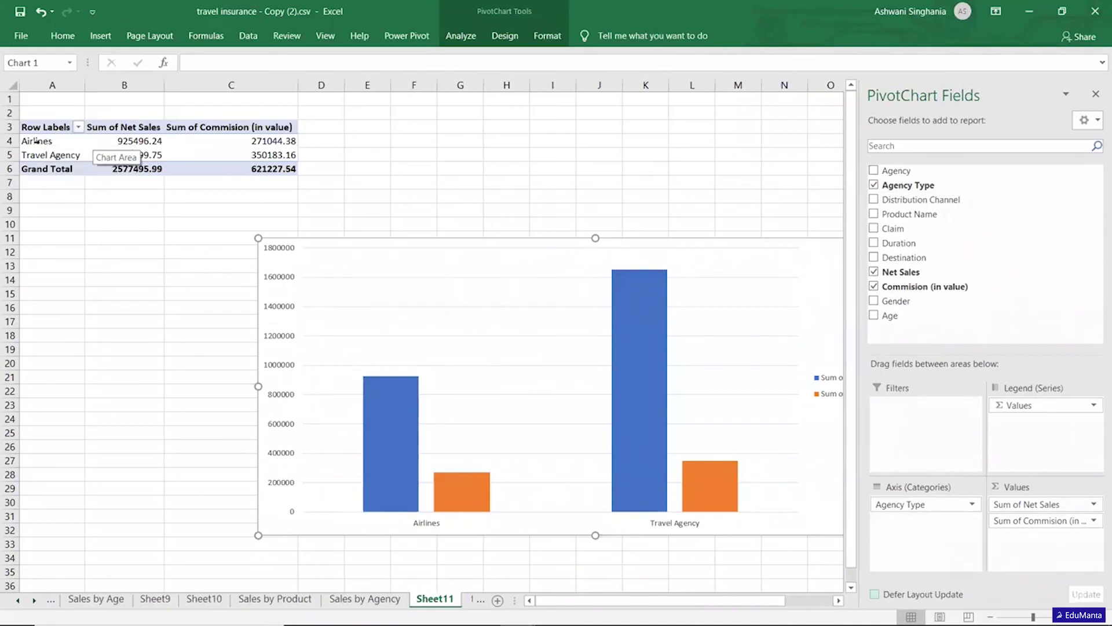
{"action": "mouse_move", "coordinate": [86, 174]}
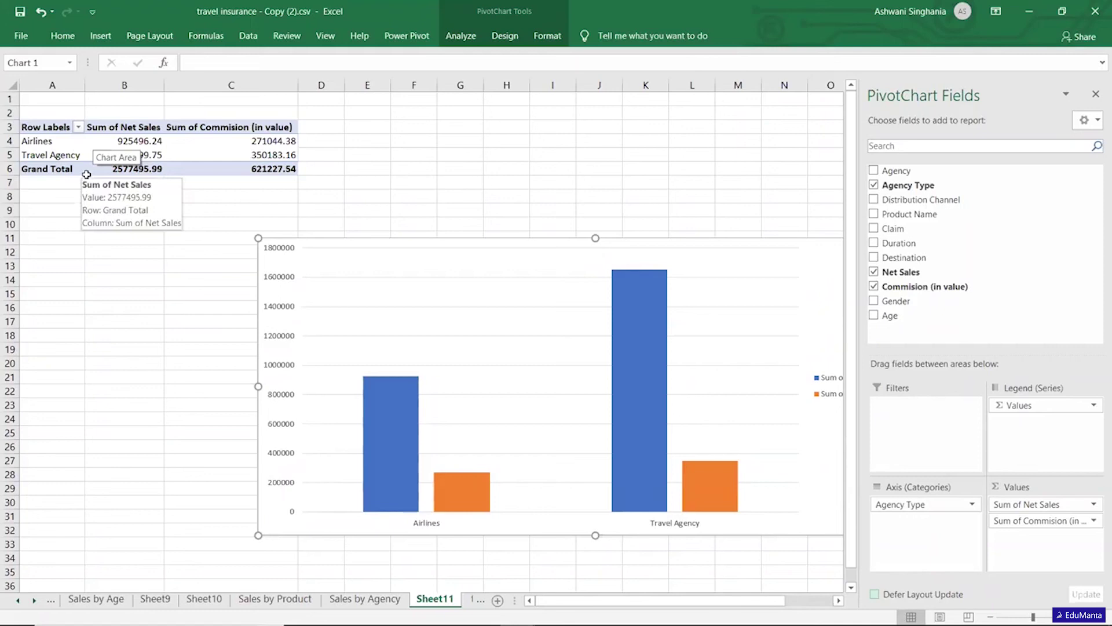